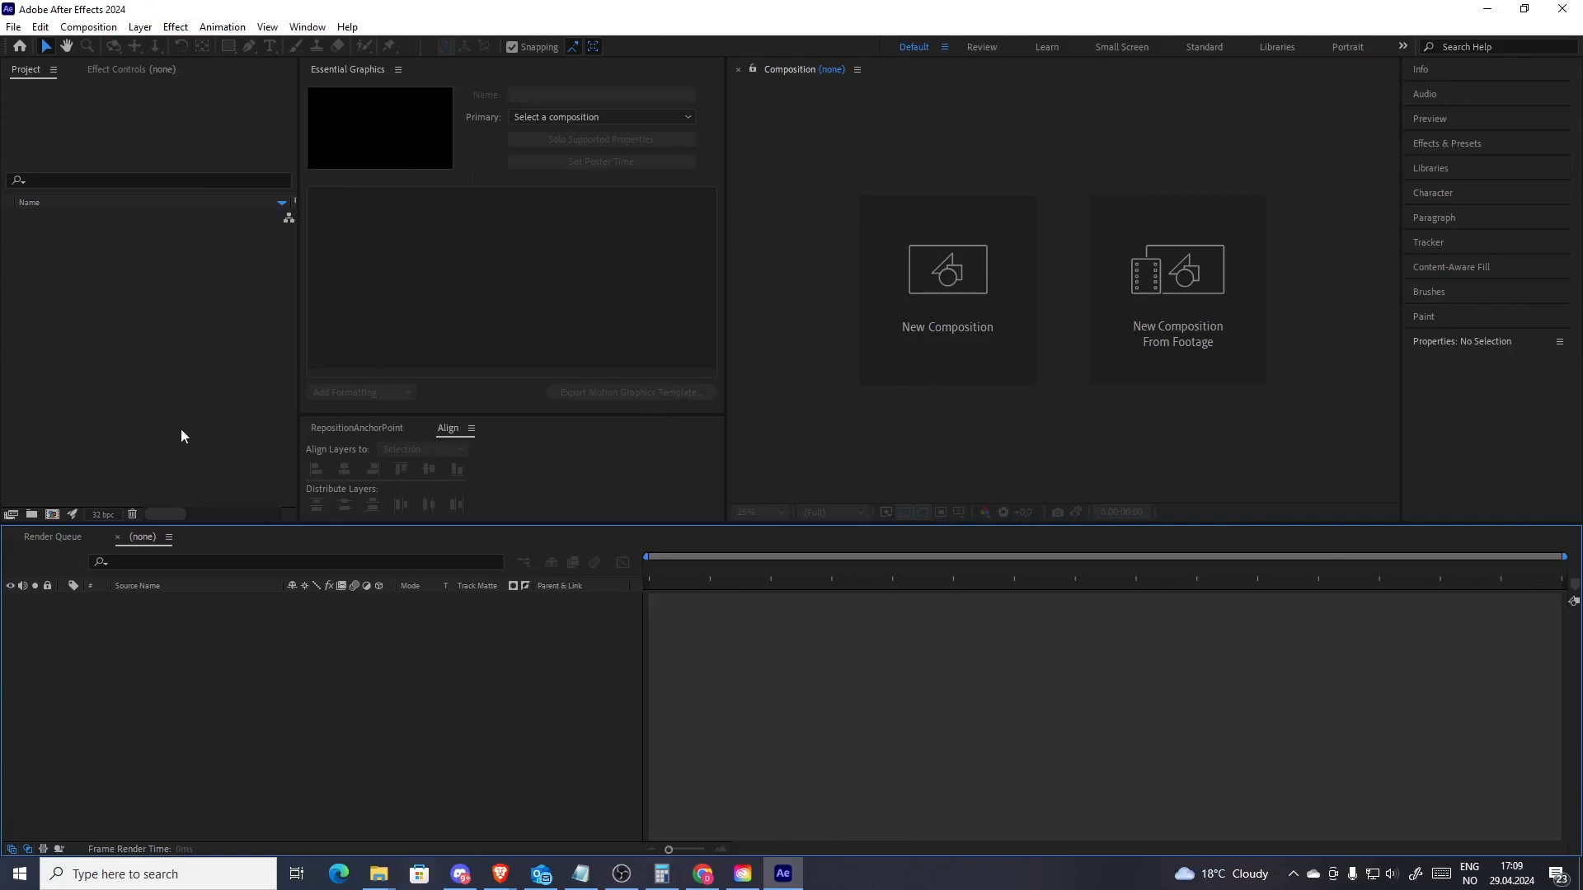
Create a new composition with a duration of 5 seconds
left_click(52, 514)
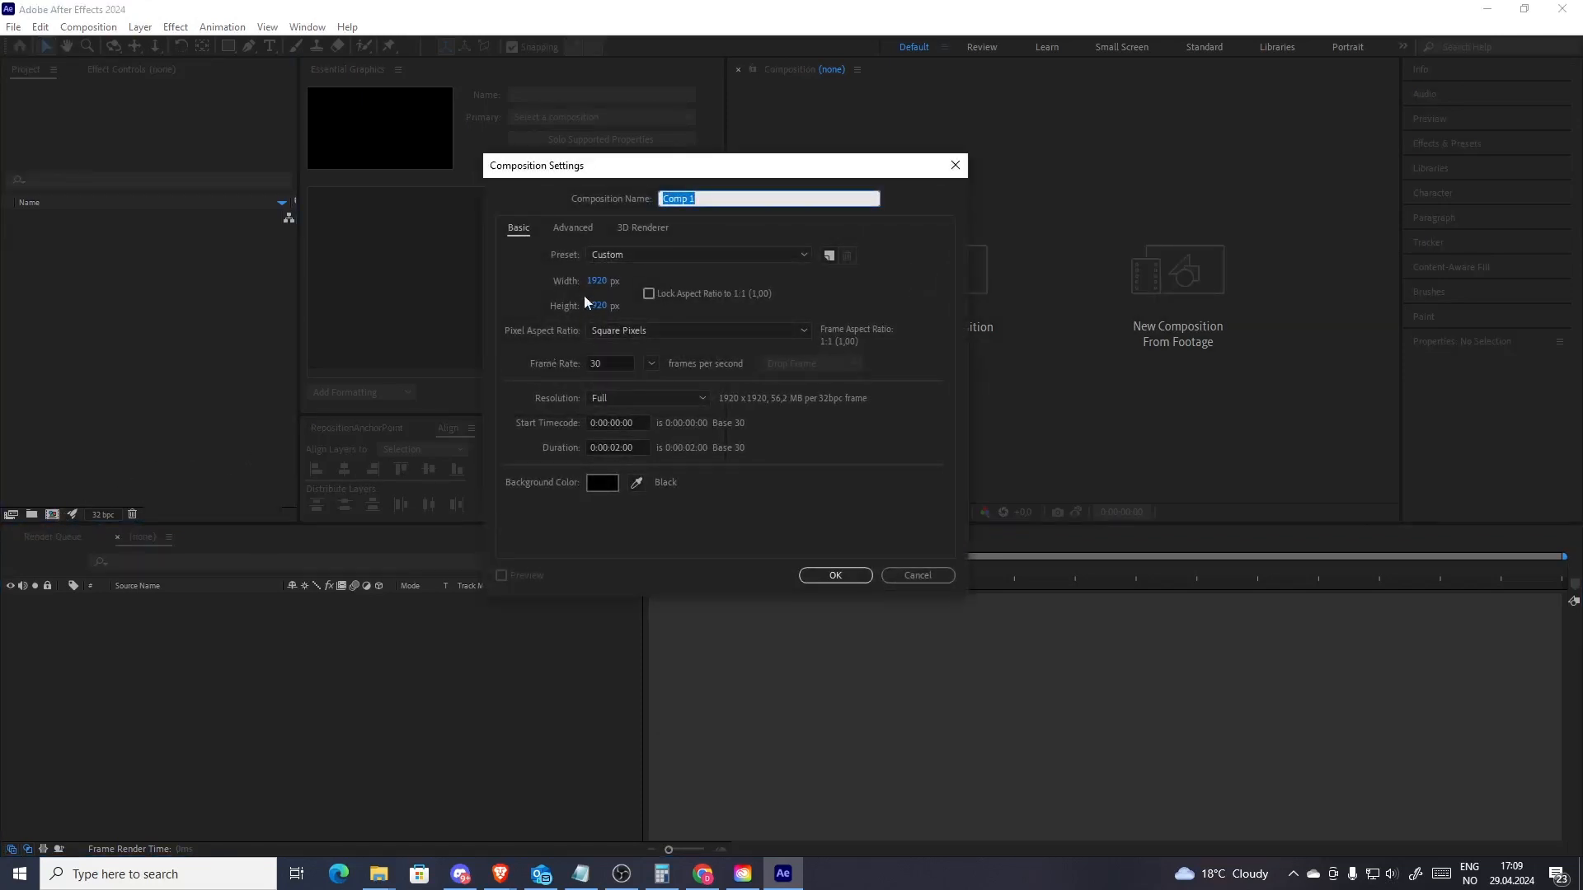
left_click(618, 445)
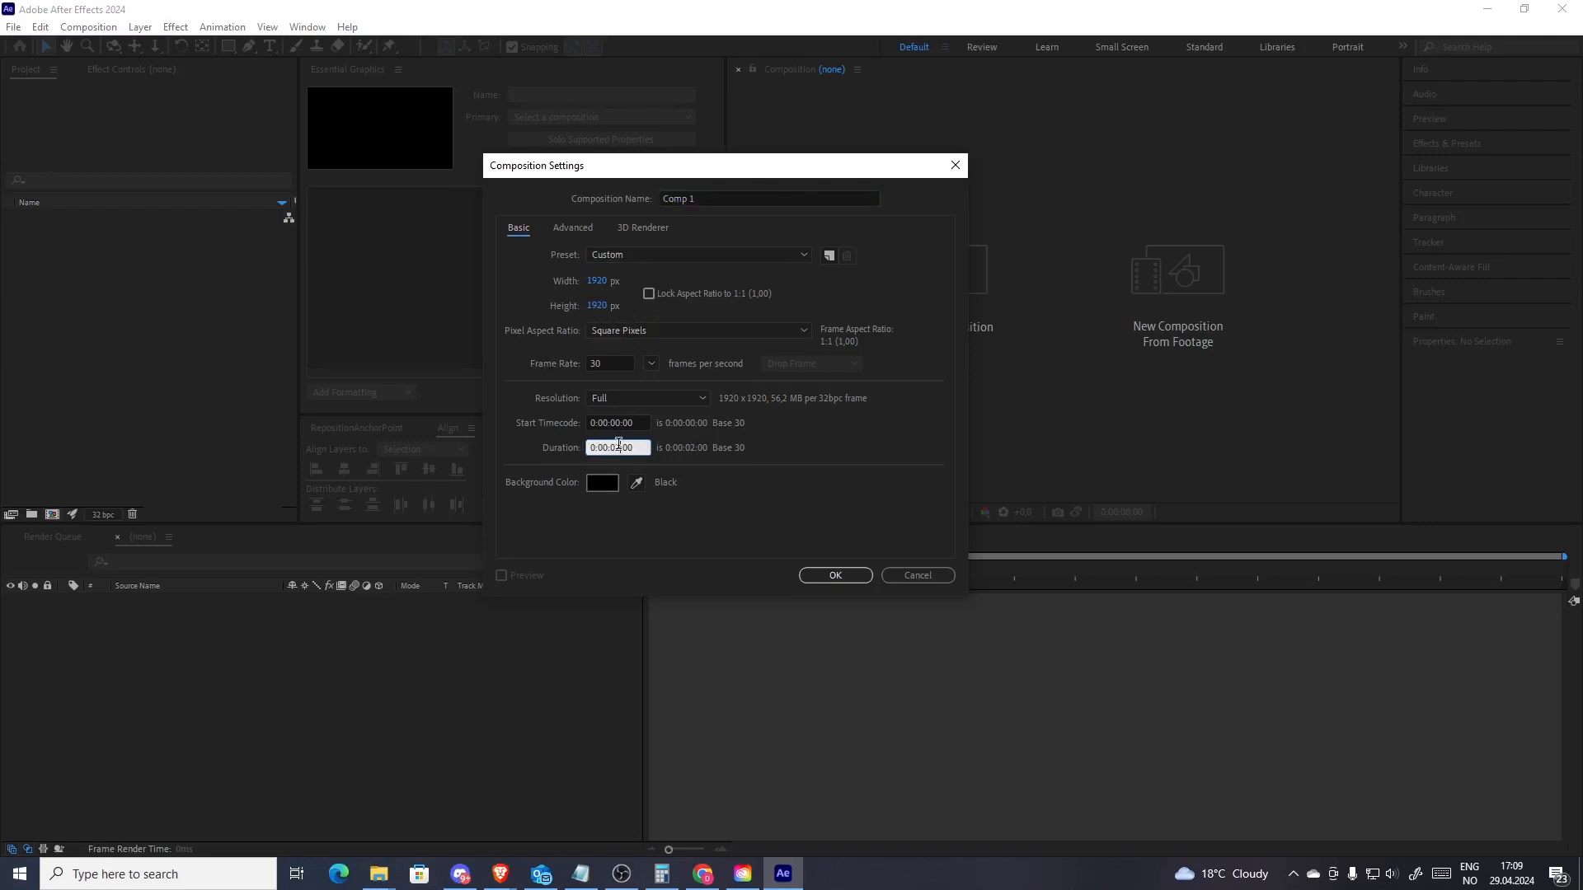
key("BackSpace")
type("5")
left_click(834, 575)
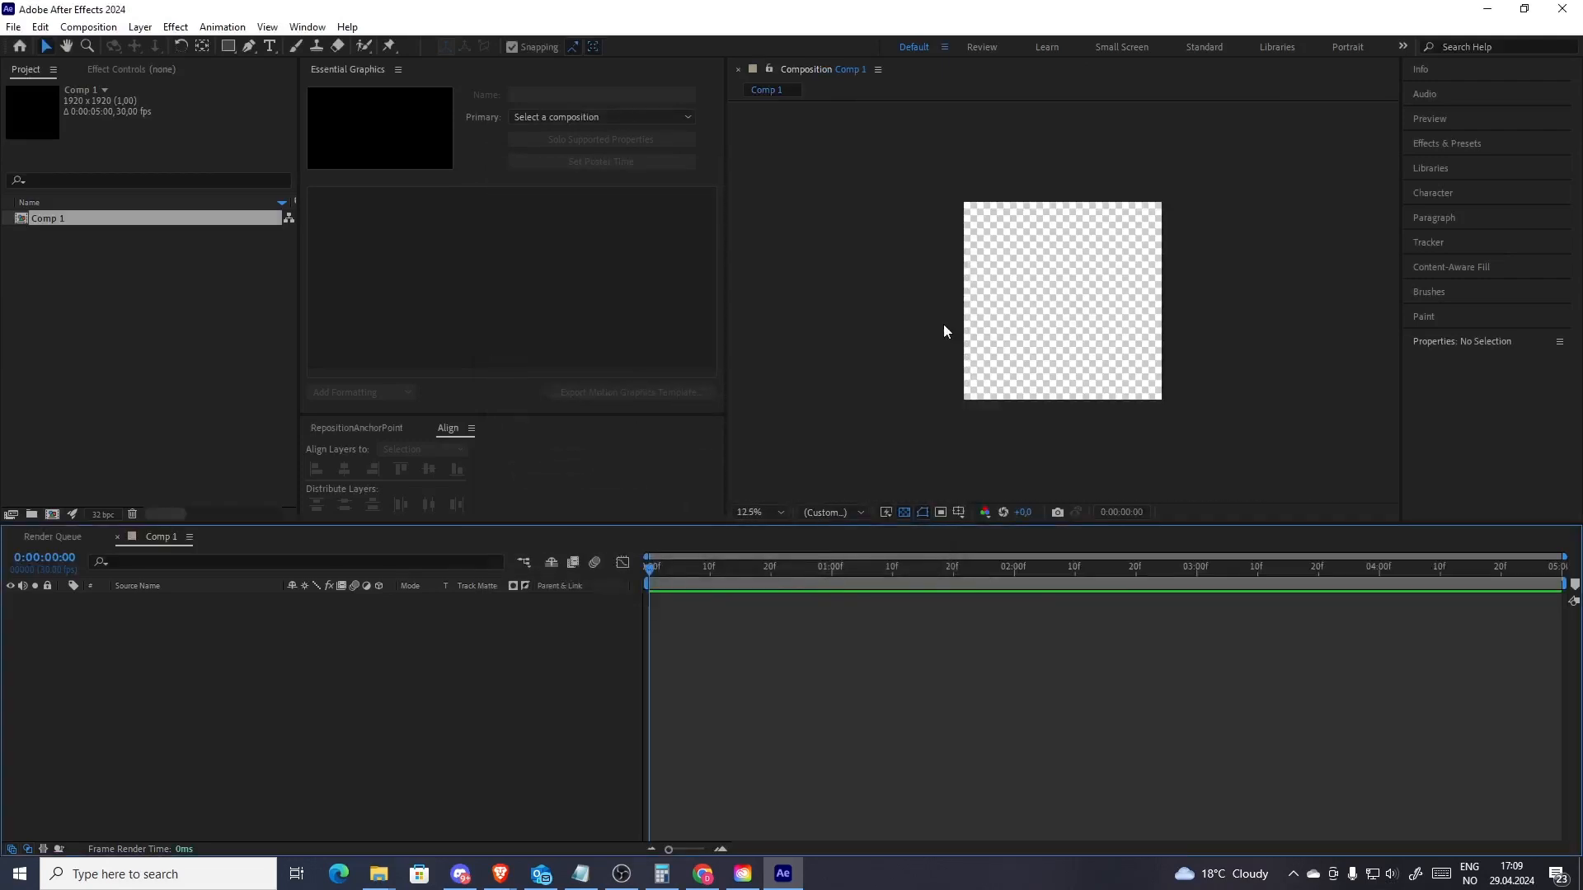
Add a text layer reading "This is my text" in the composition
left_click(270, 46)
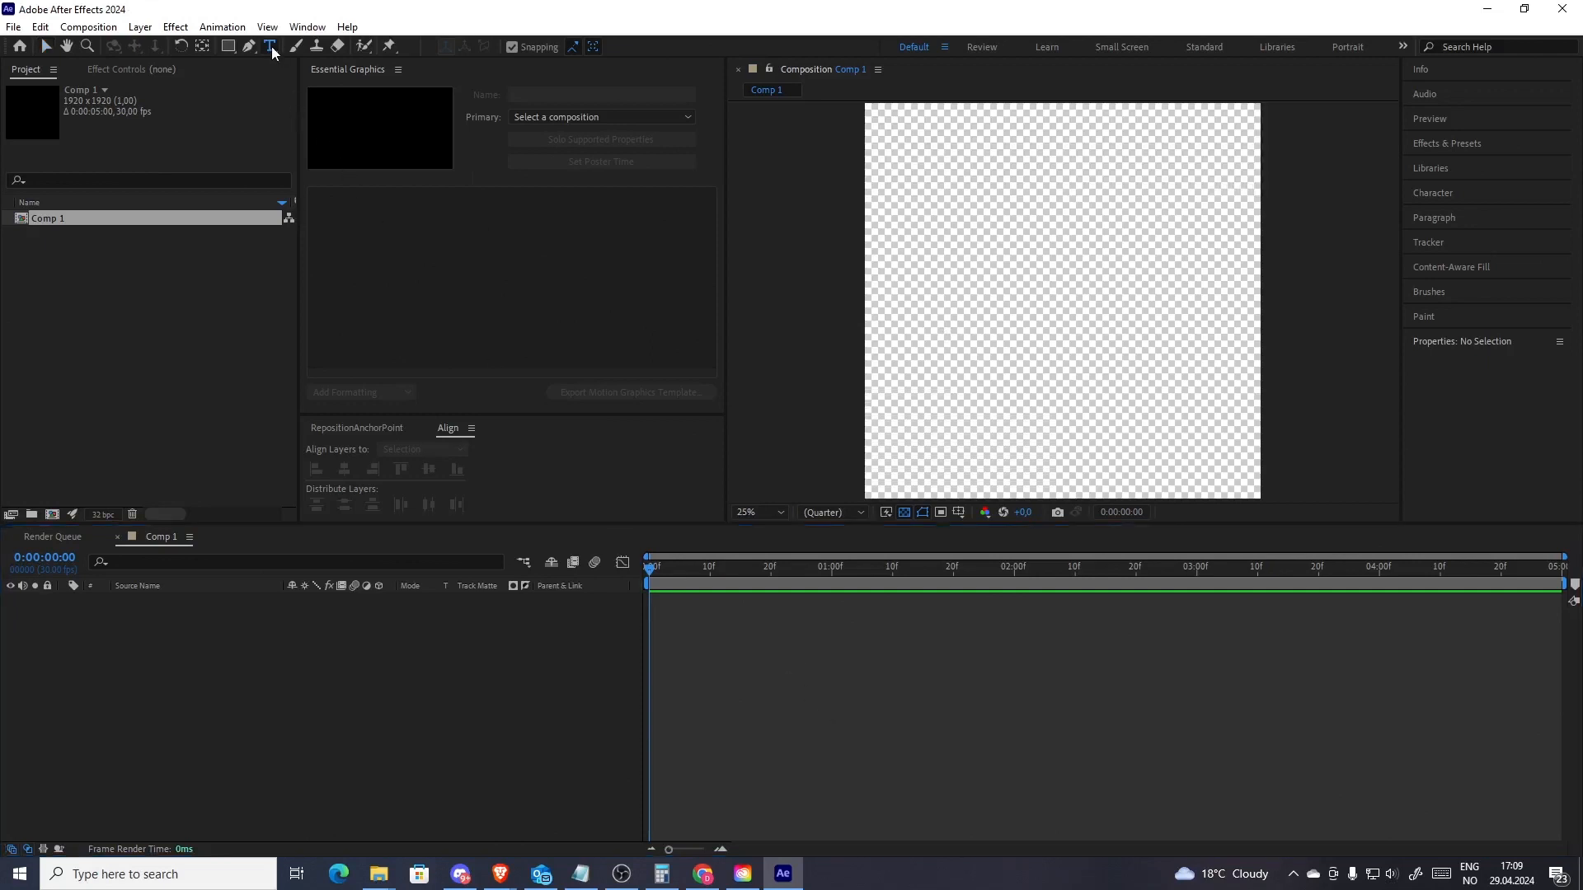
left_click_drag(1080, 316, 1199, 319)
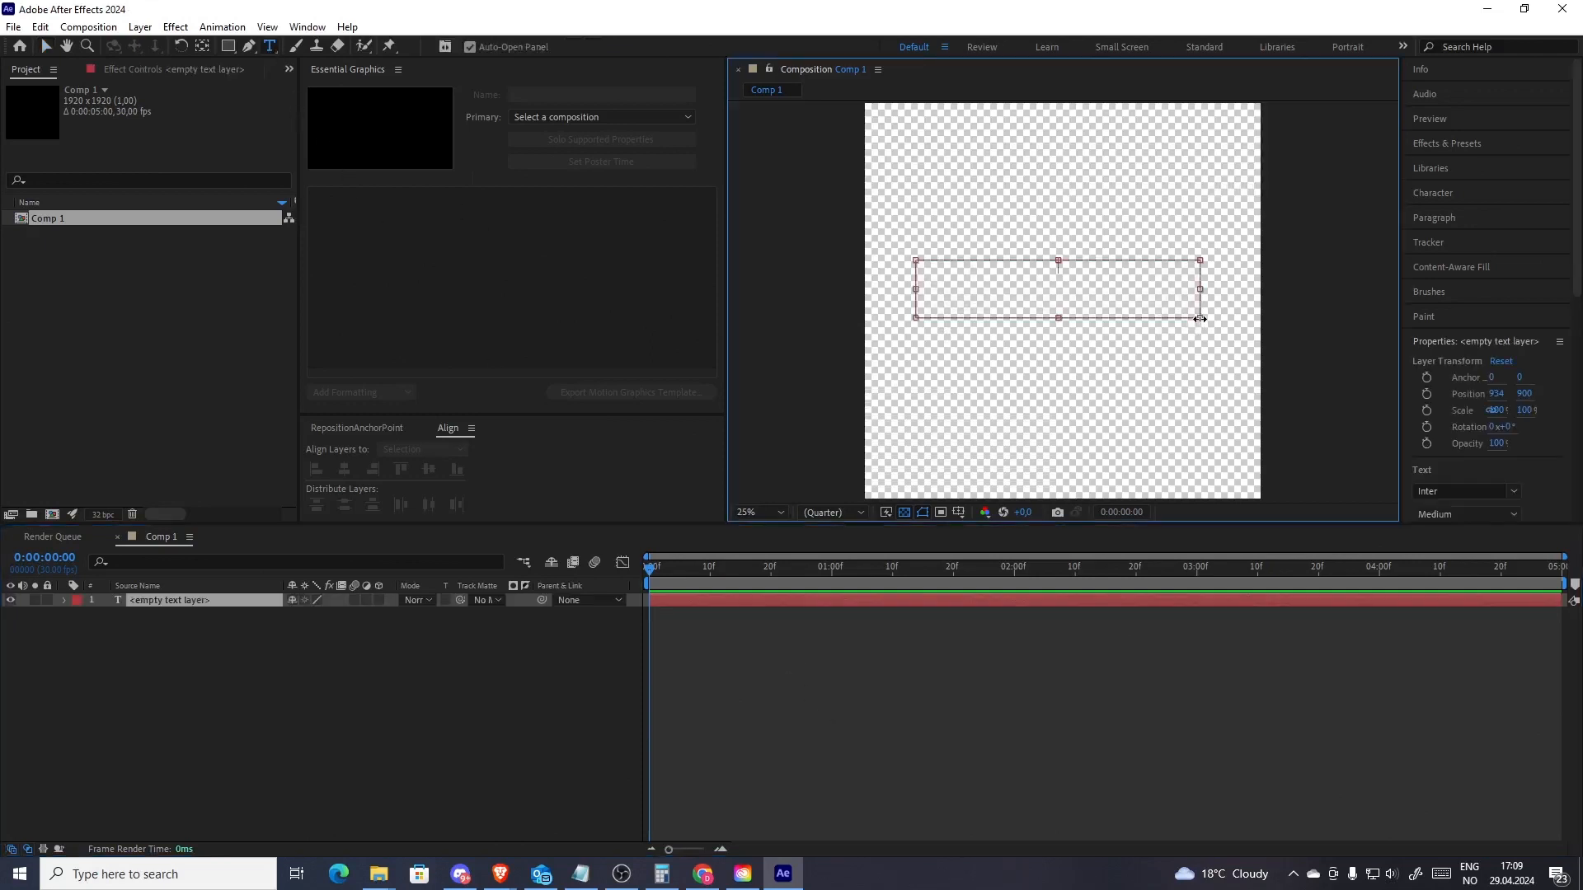
type("This is my text")
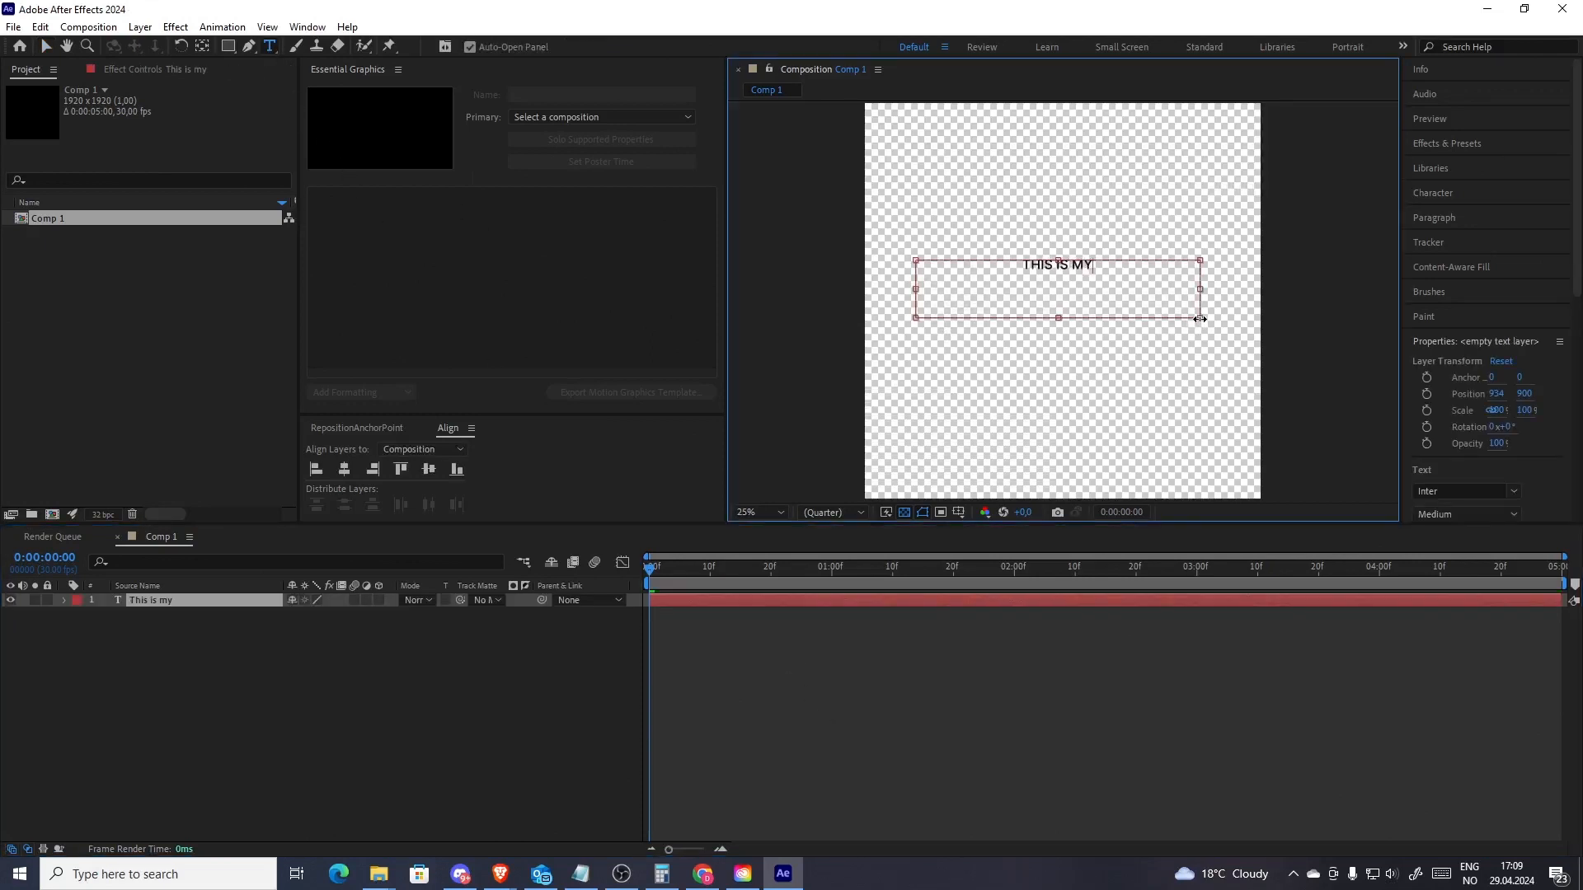
left_click(1141, 706)
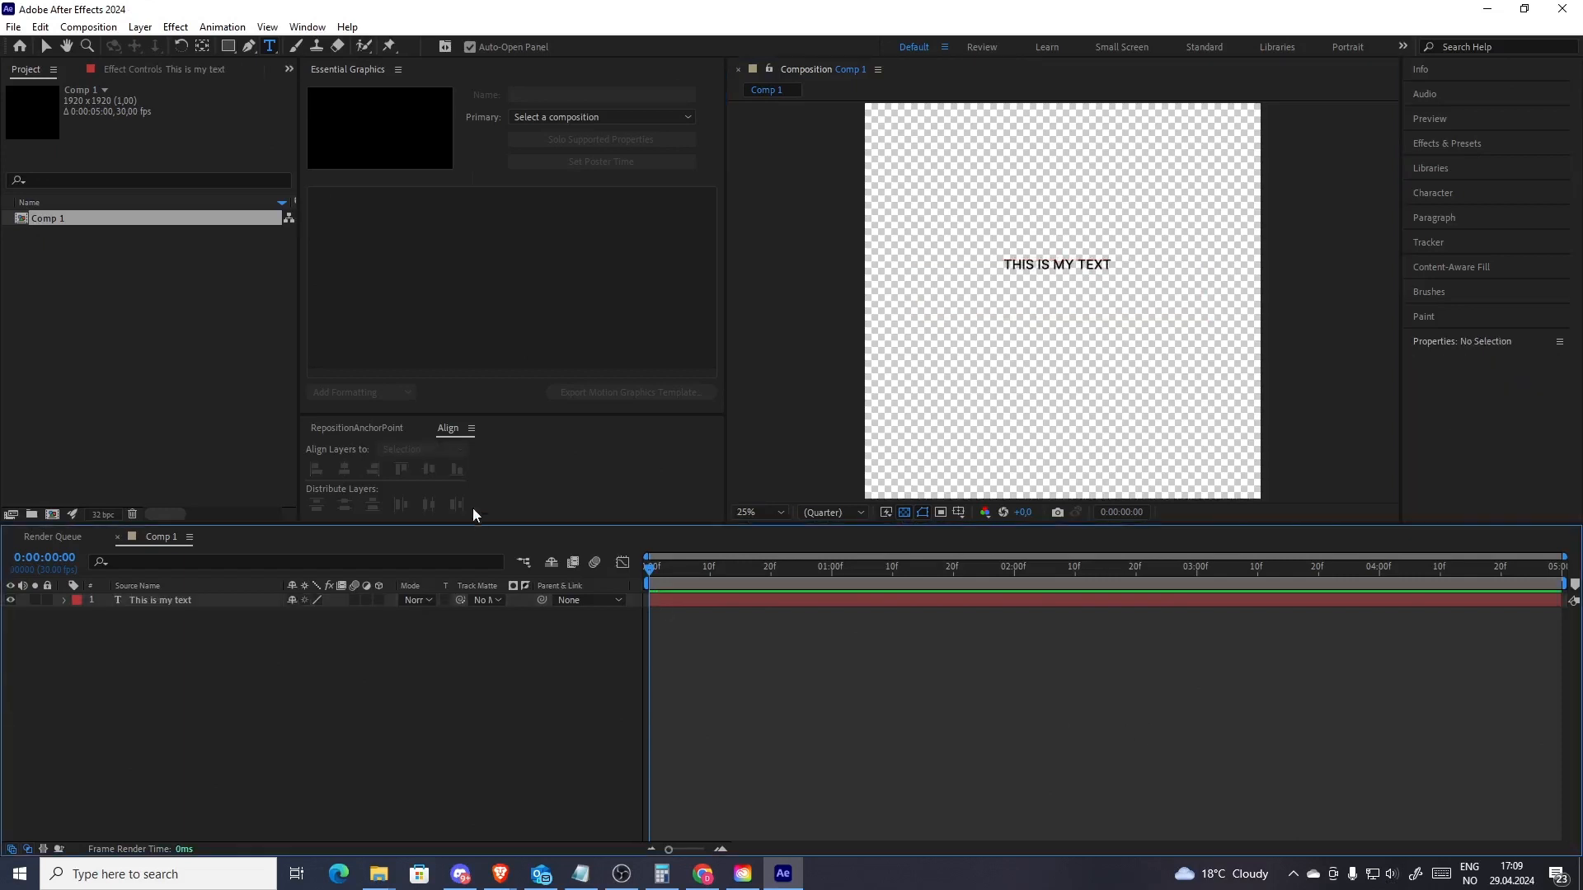
Reposition the text layer's anchor point to its centre with the RepositionAnchorPoint panel
left_click(381, 429)
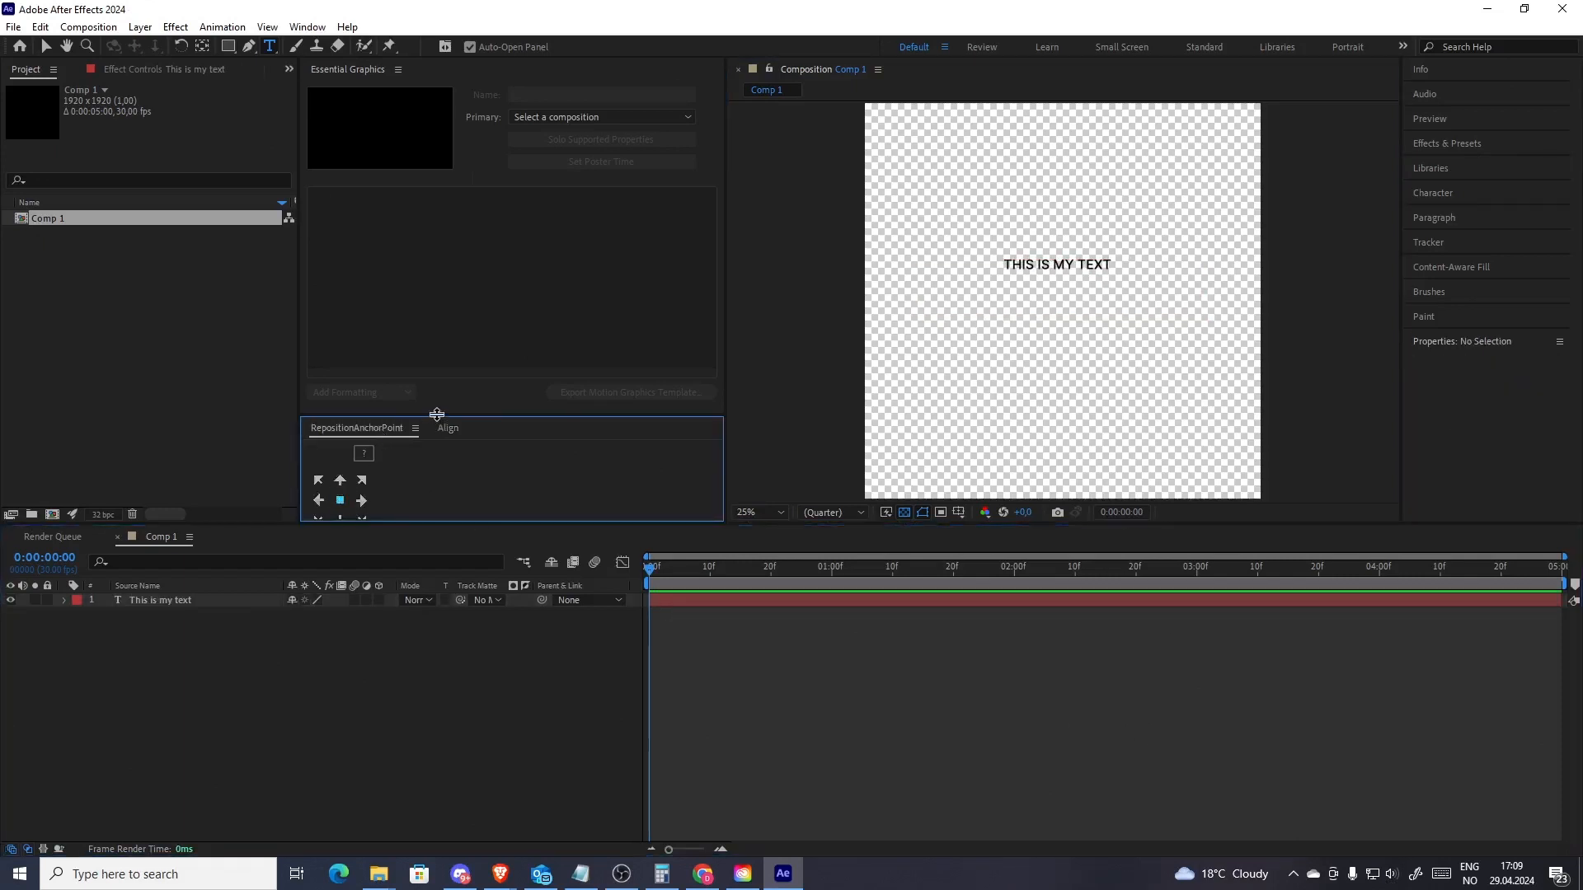
left_click_drag(434, 413, 416, 363)
left_click(335, 499)
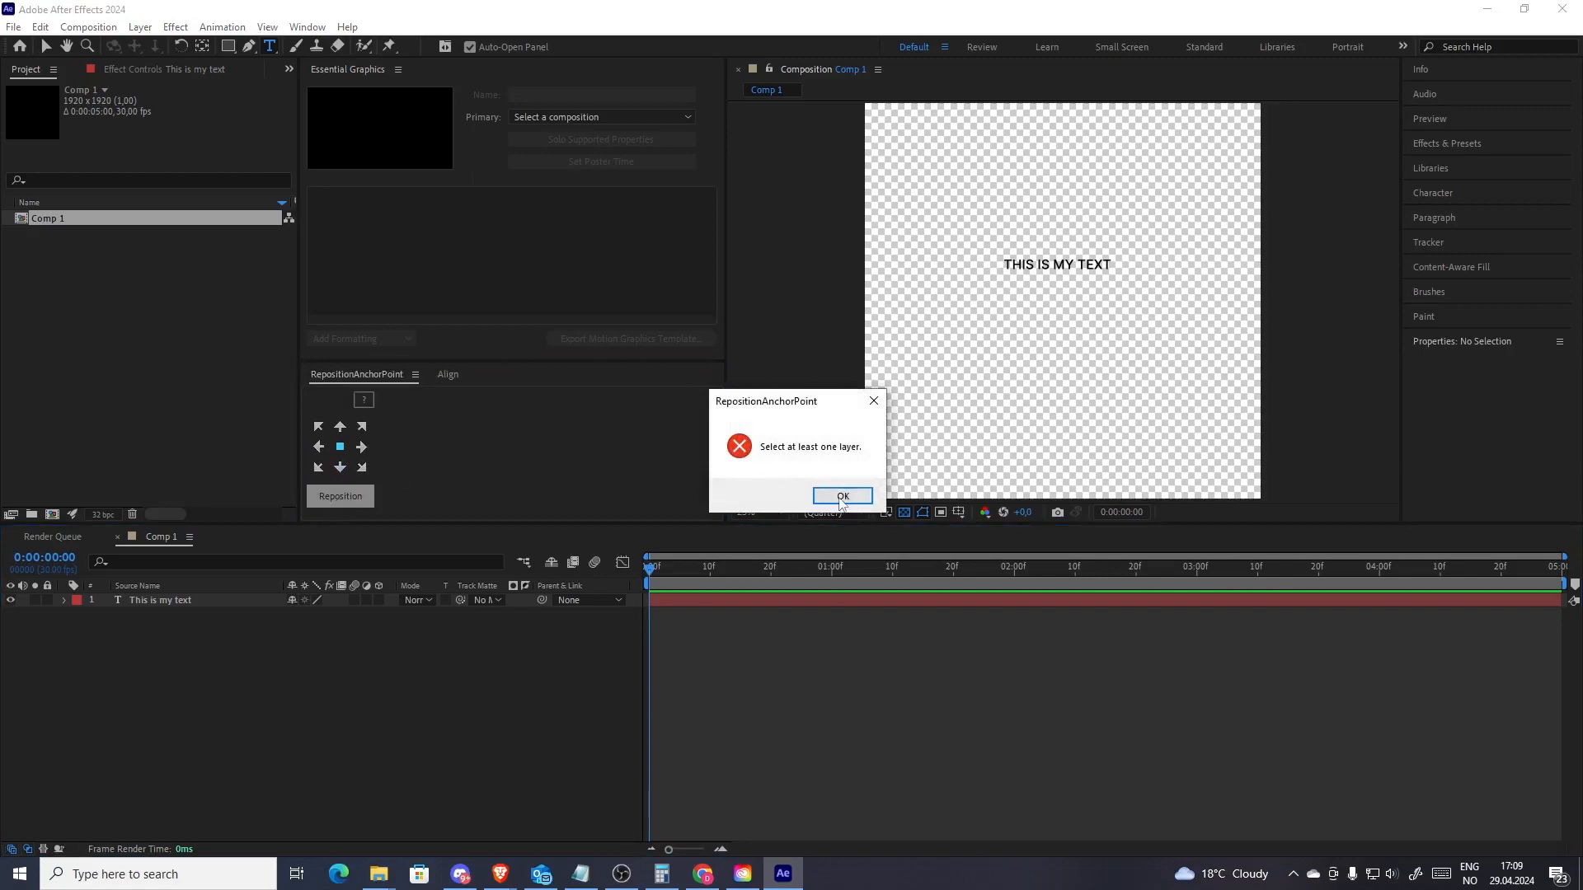
left_click(842, 496)
key("v")
left_click(1033, 272)
left_click(355, 497)
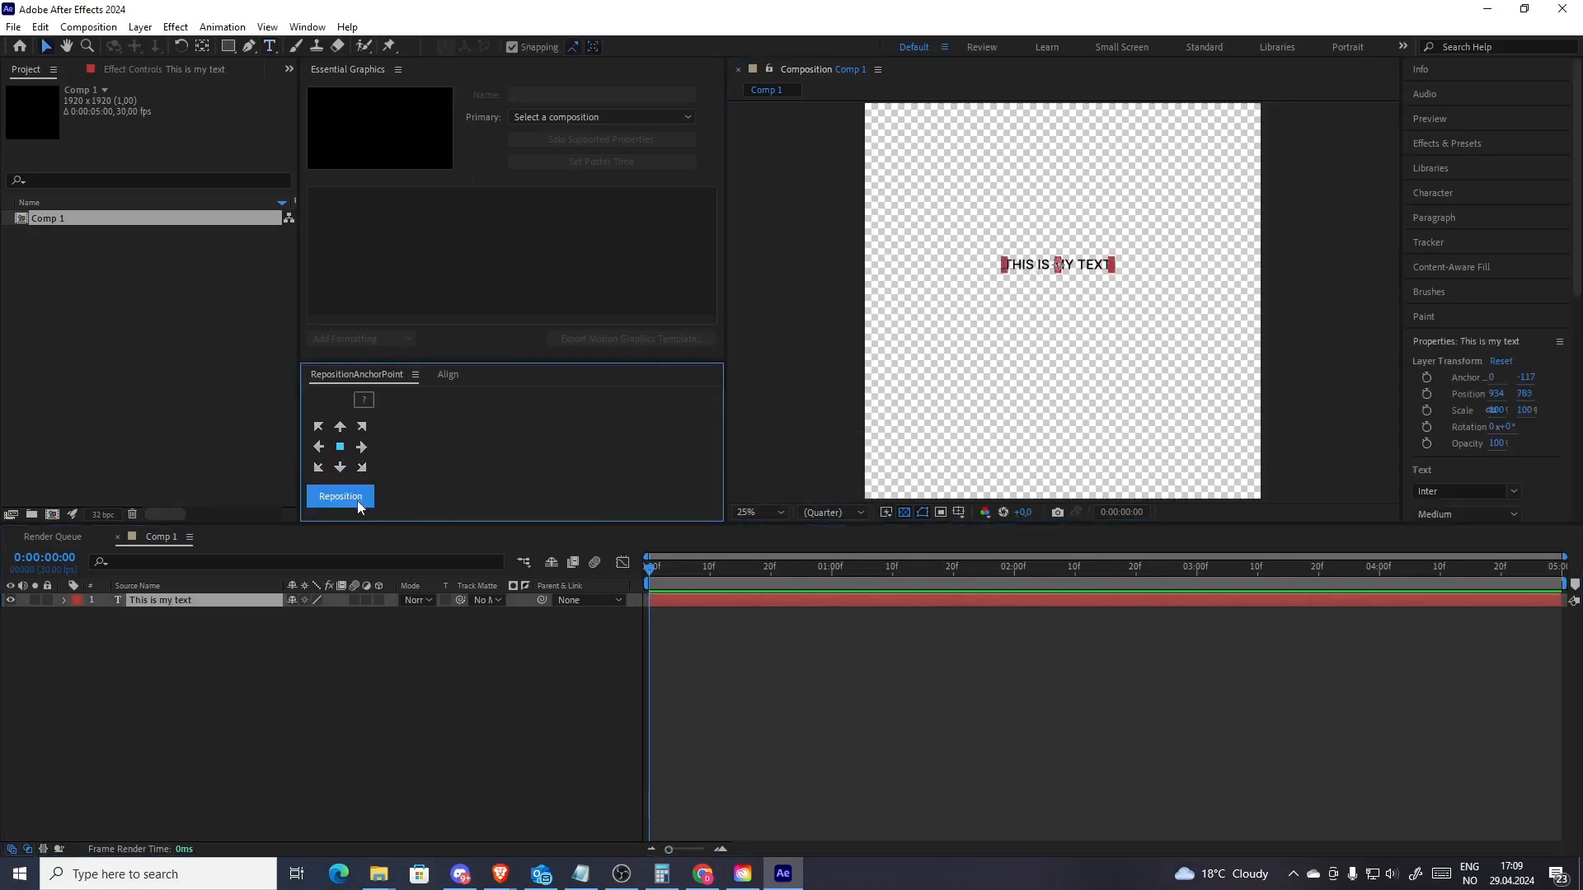
Align the text layer to the composition's horizontal and vertical centre
left_click(448, 375)
left_click(344, 415)
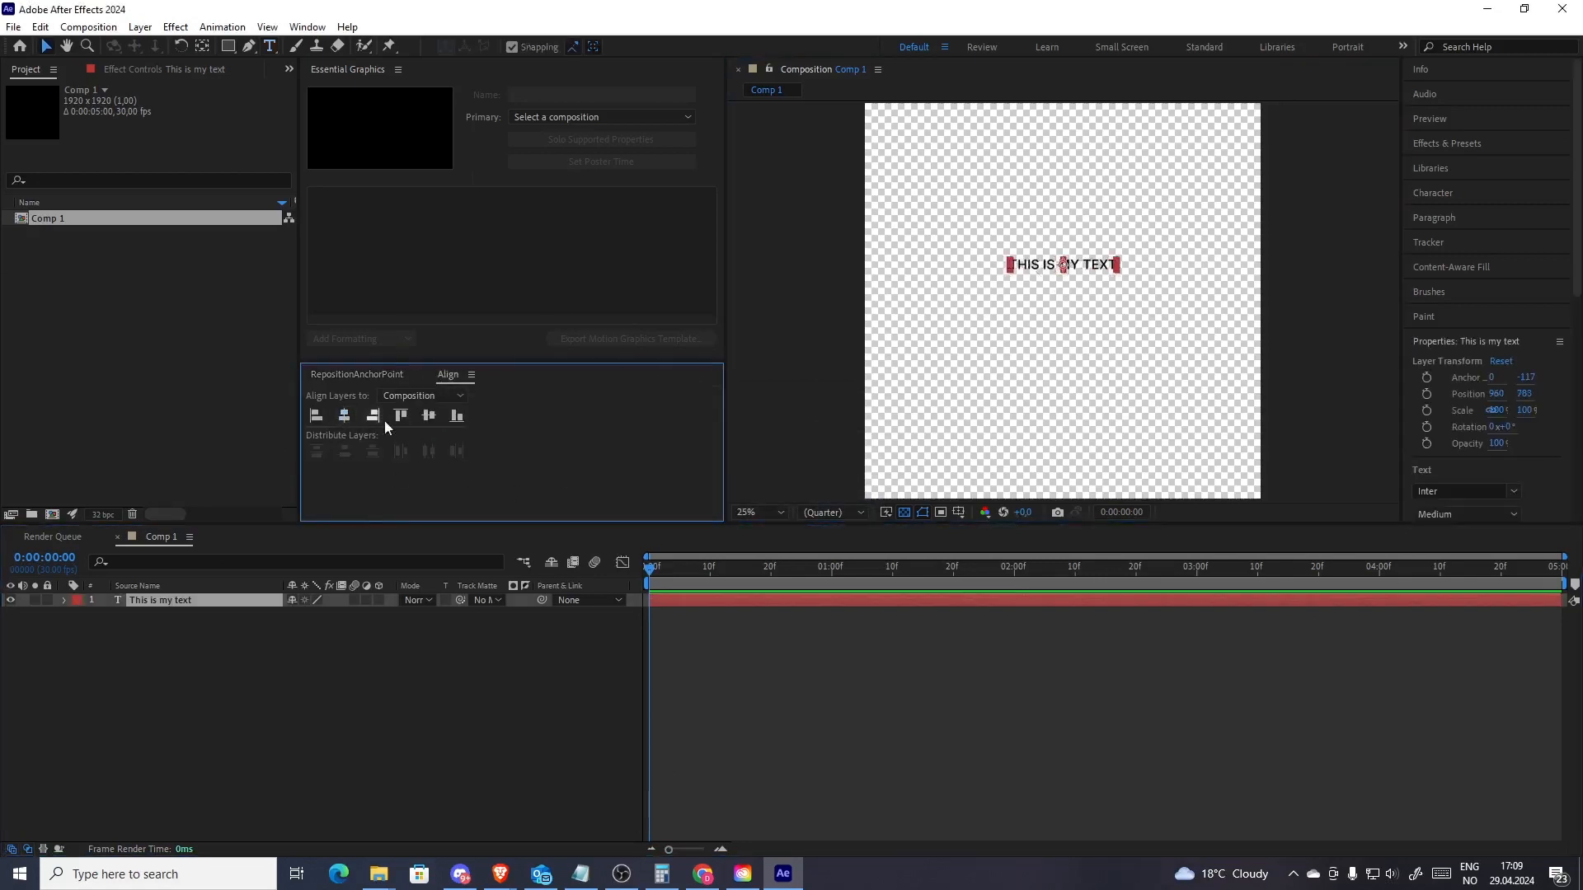
left_click(428, 416)
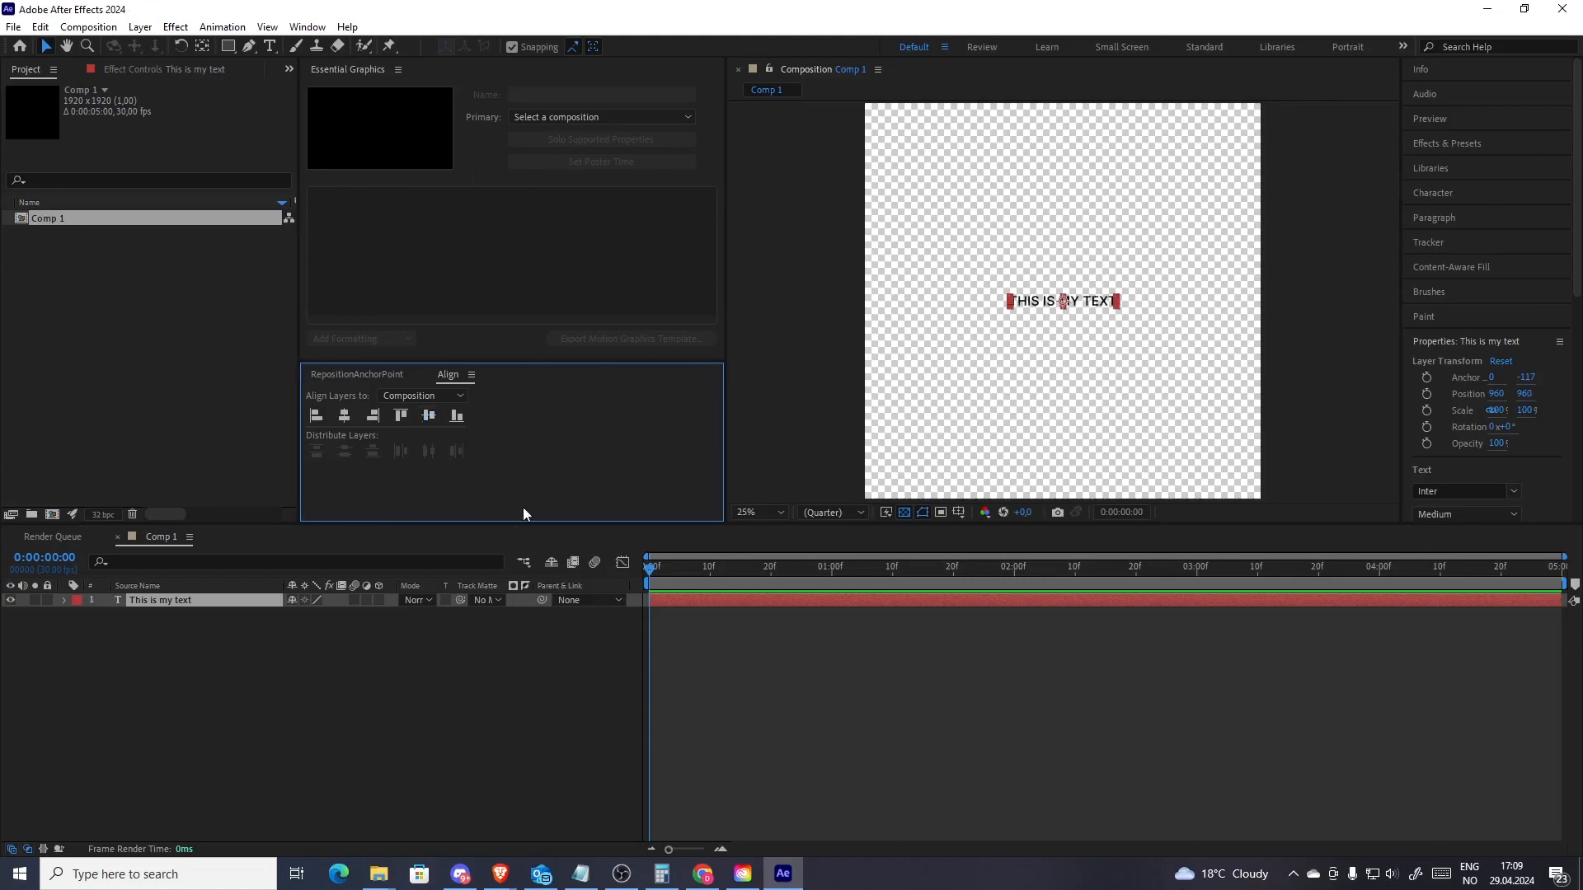
left_click(767, 714)
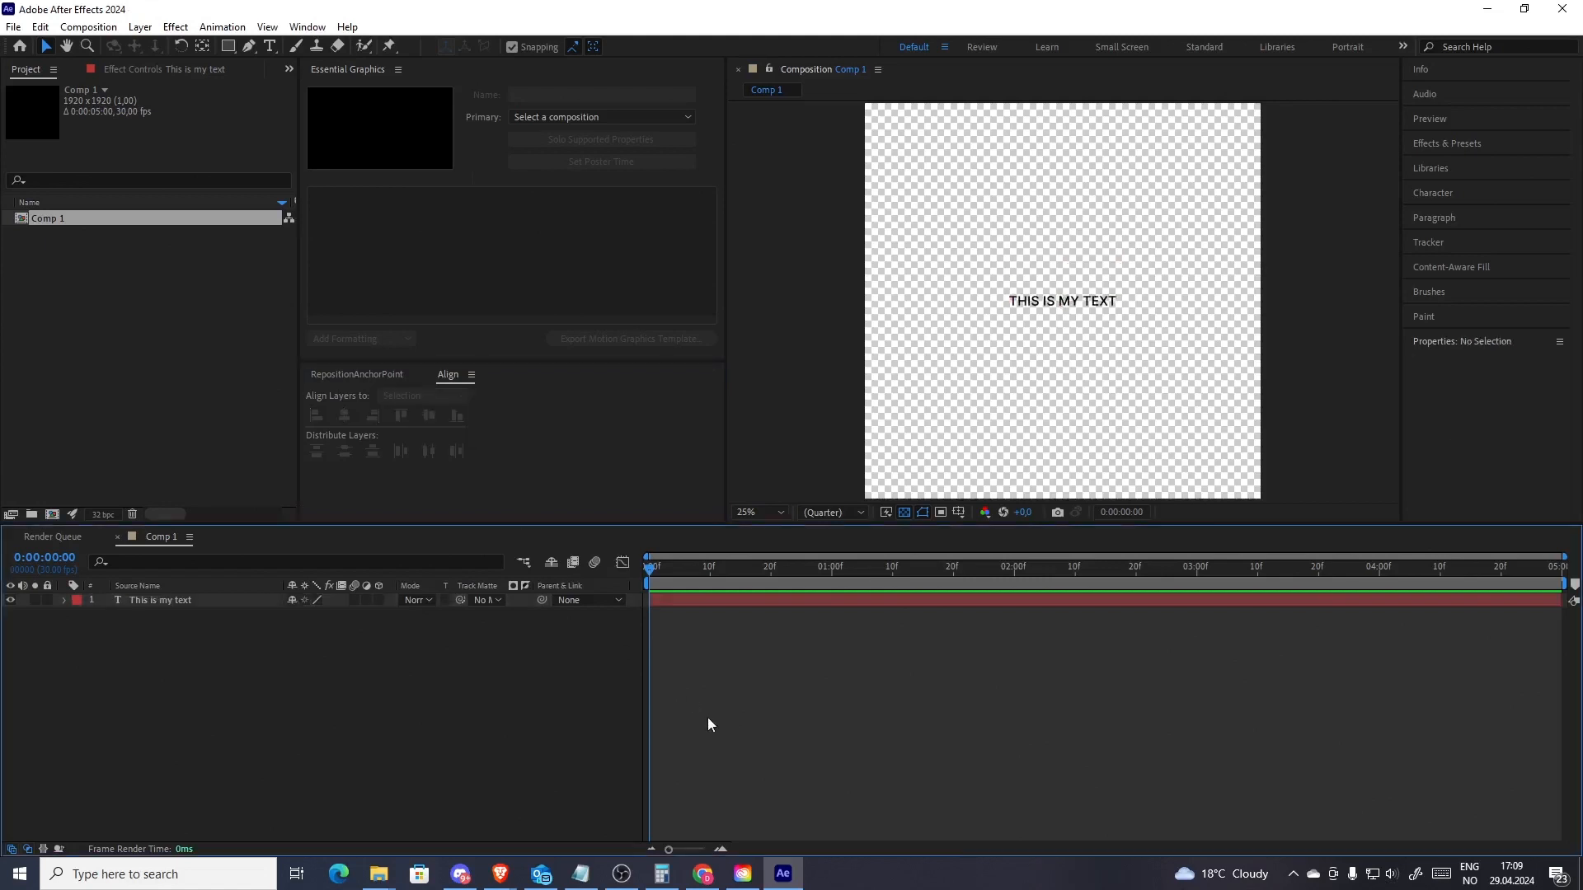
Draw a straight horizontal line across the text with the Pen tool
left_click(250, 47)
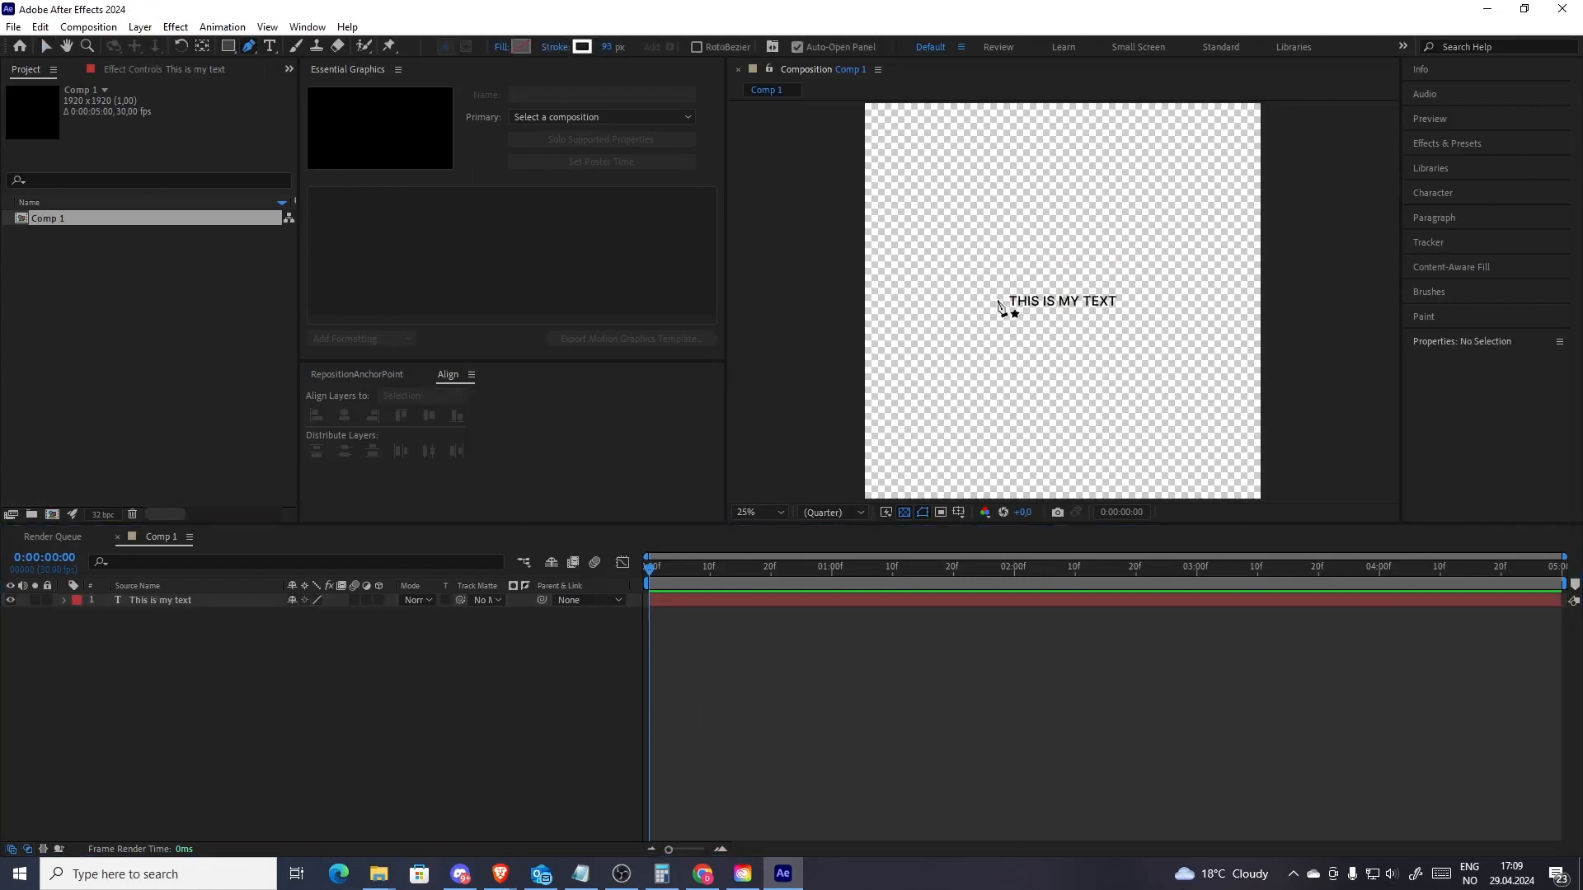
left_click(998, 300)
left_click(1120, 300)
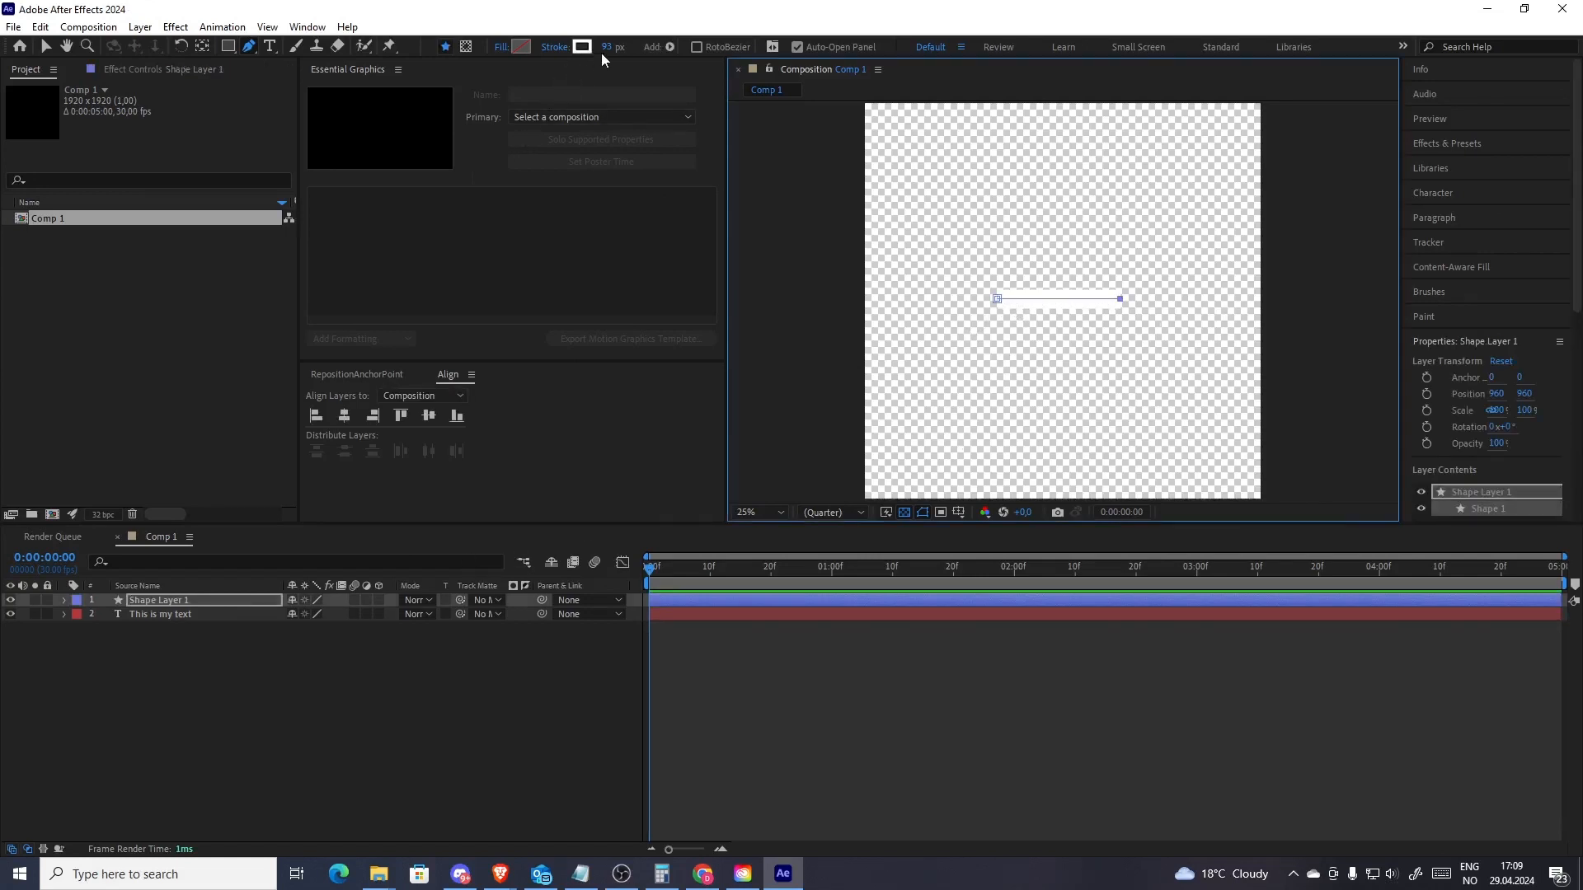
Set the line's stroke width to 100 px
key("v")
left_click(734, 47)
type("100")
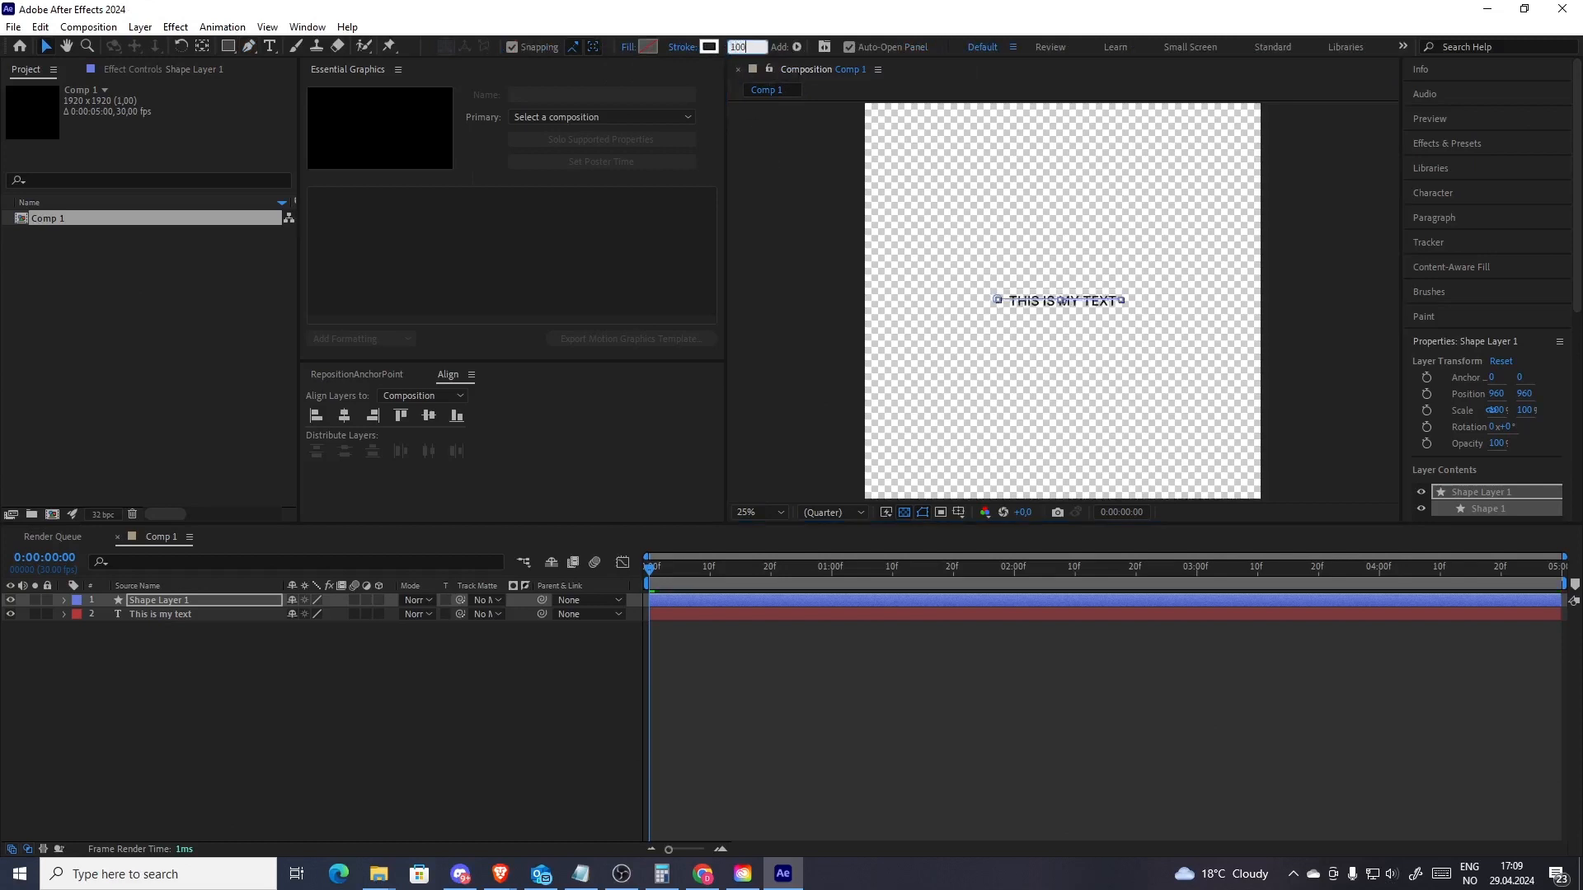
key("Return")
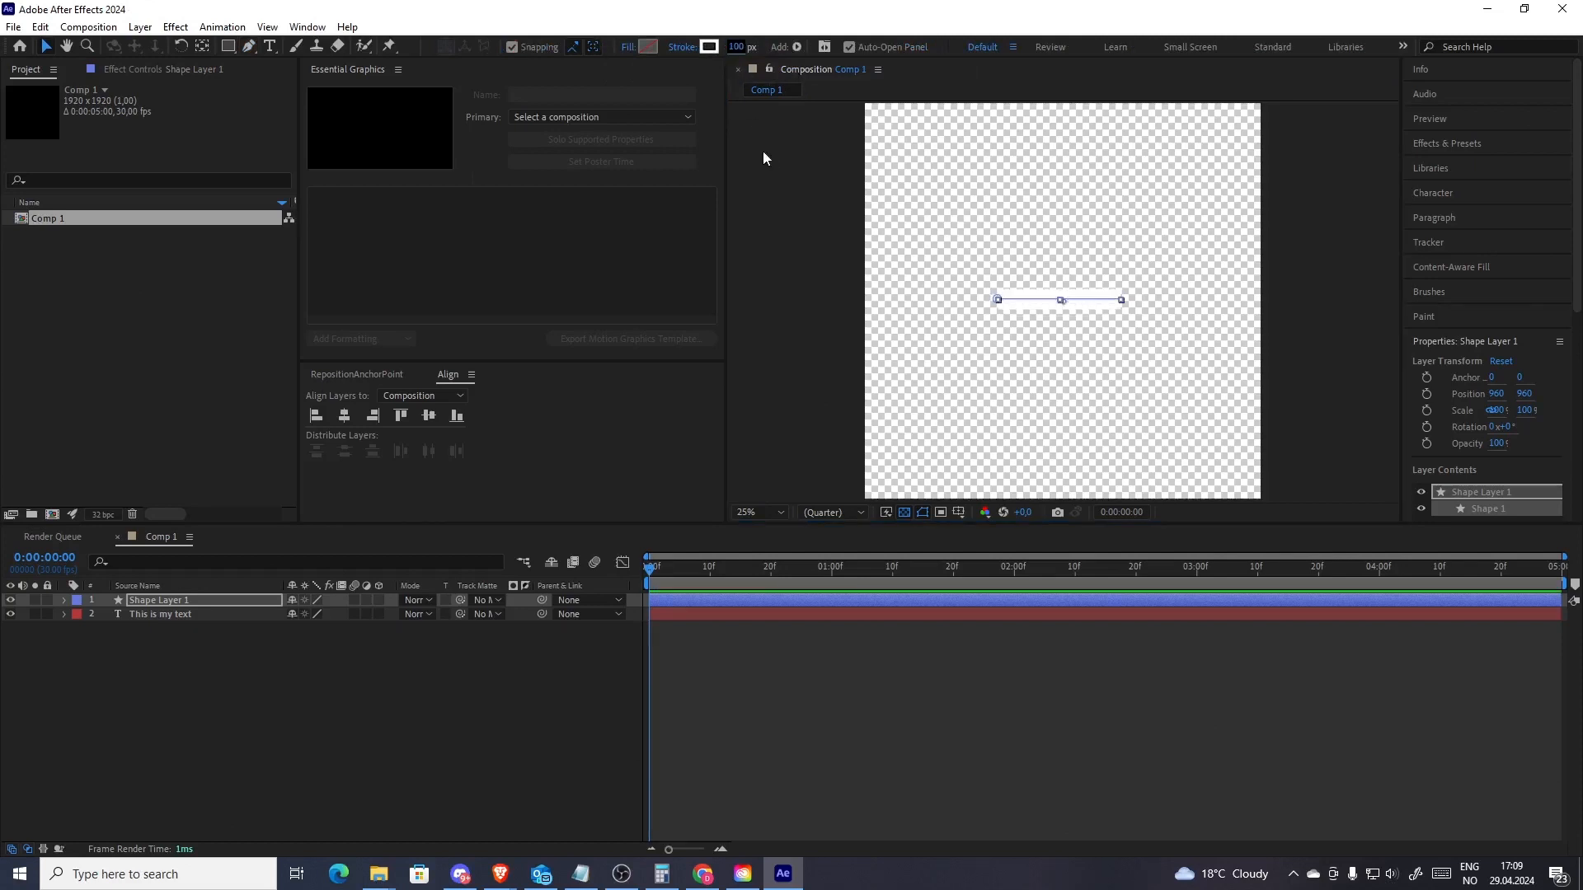
Centre the line's anchor point and align the shape layer to the composition's centre
left_click(361, 377)
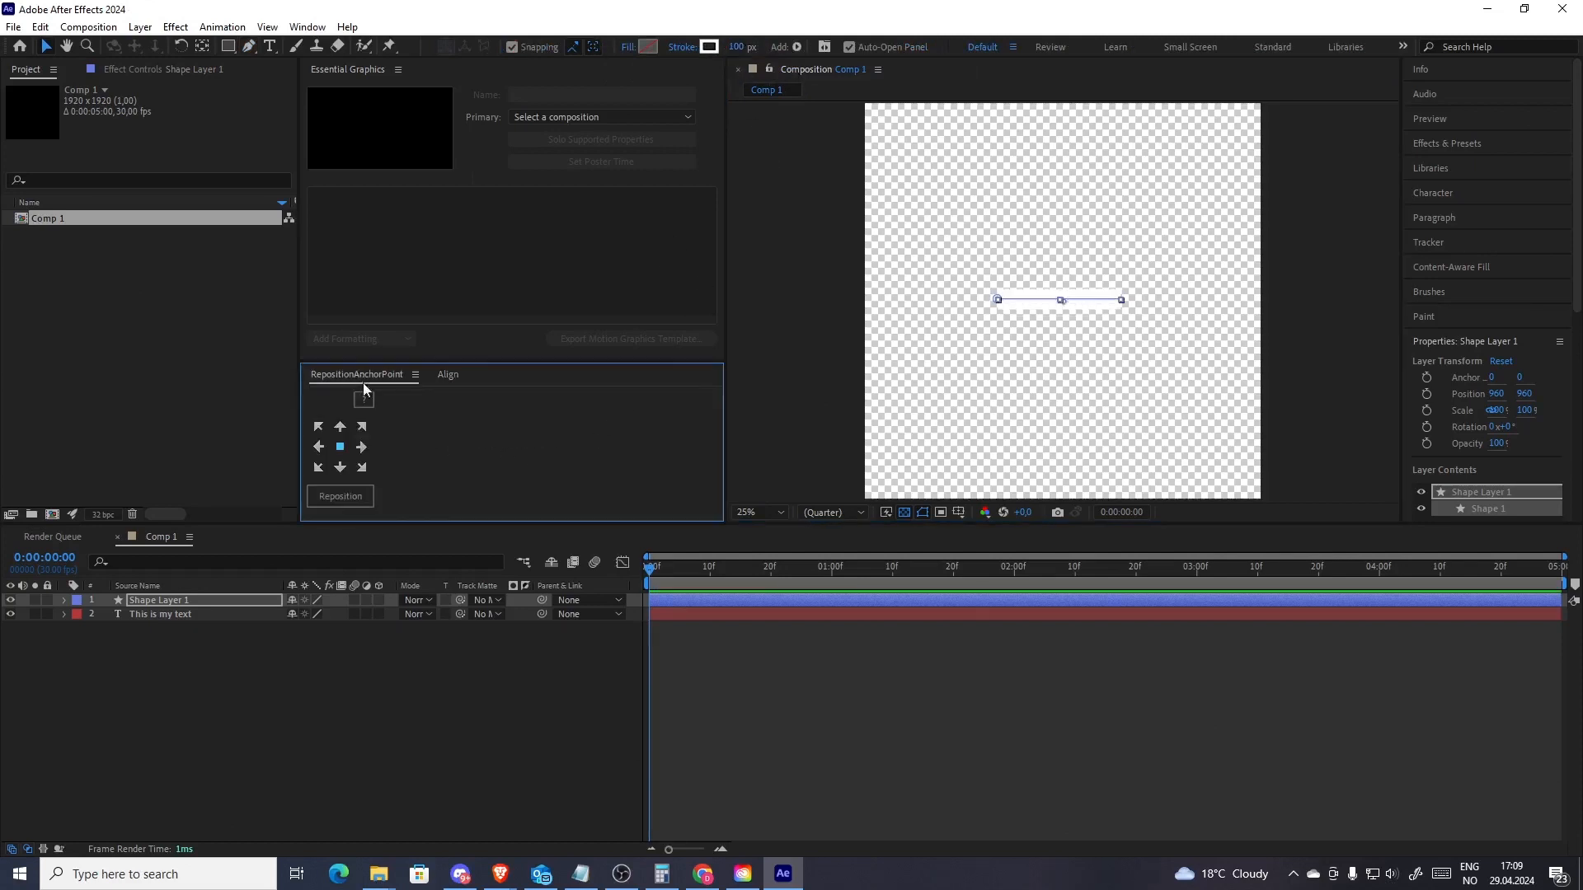
left_click(346, 495)
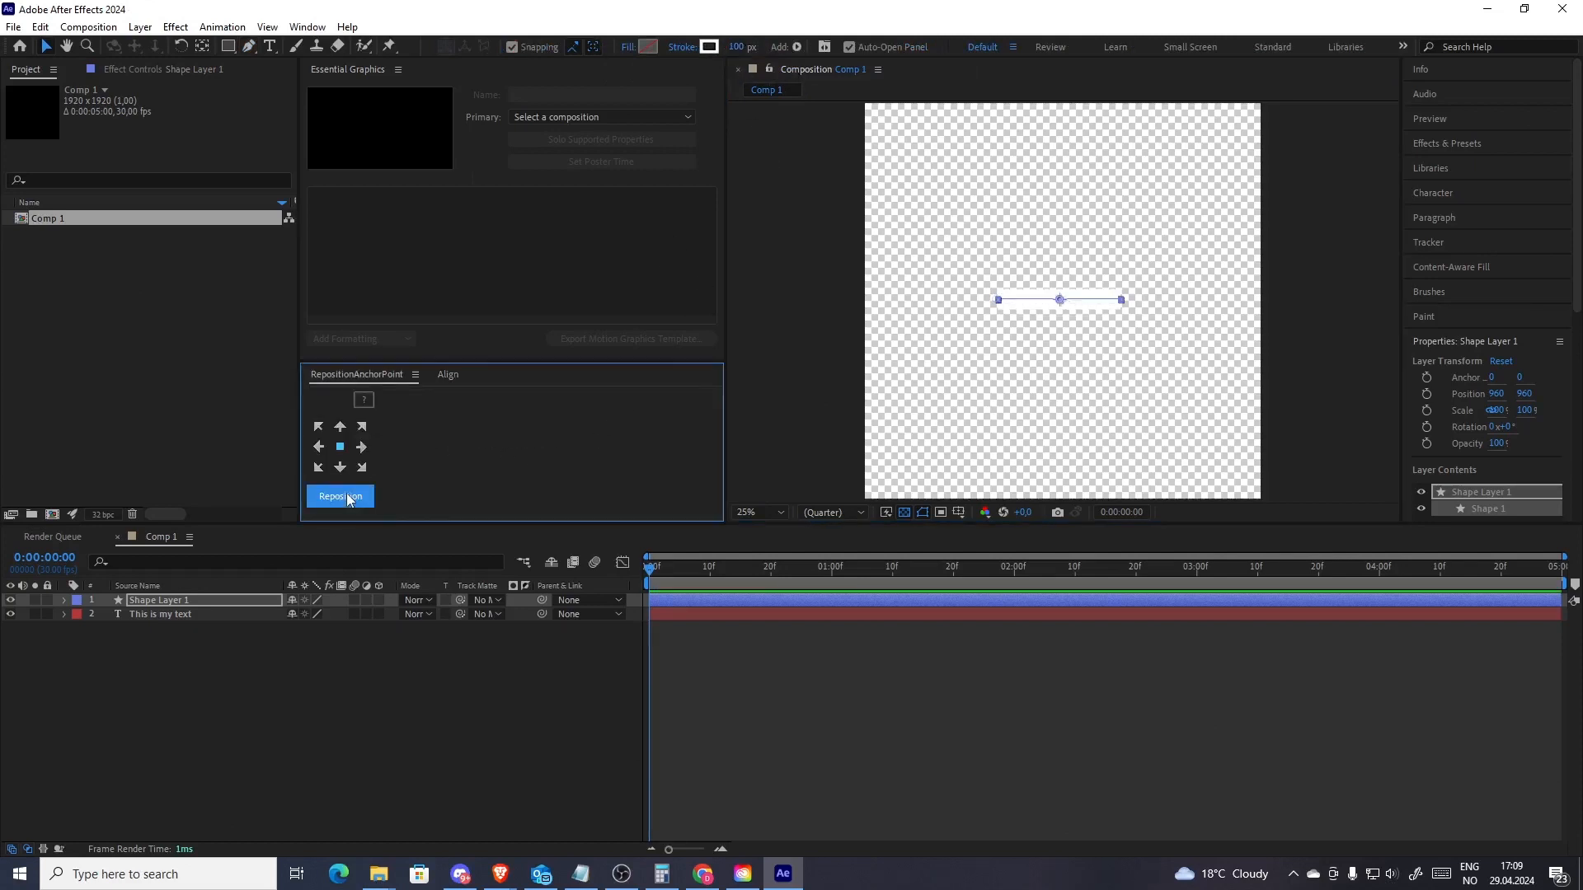
left_click(445, 377)
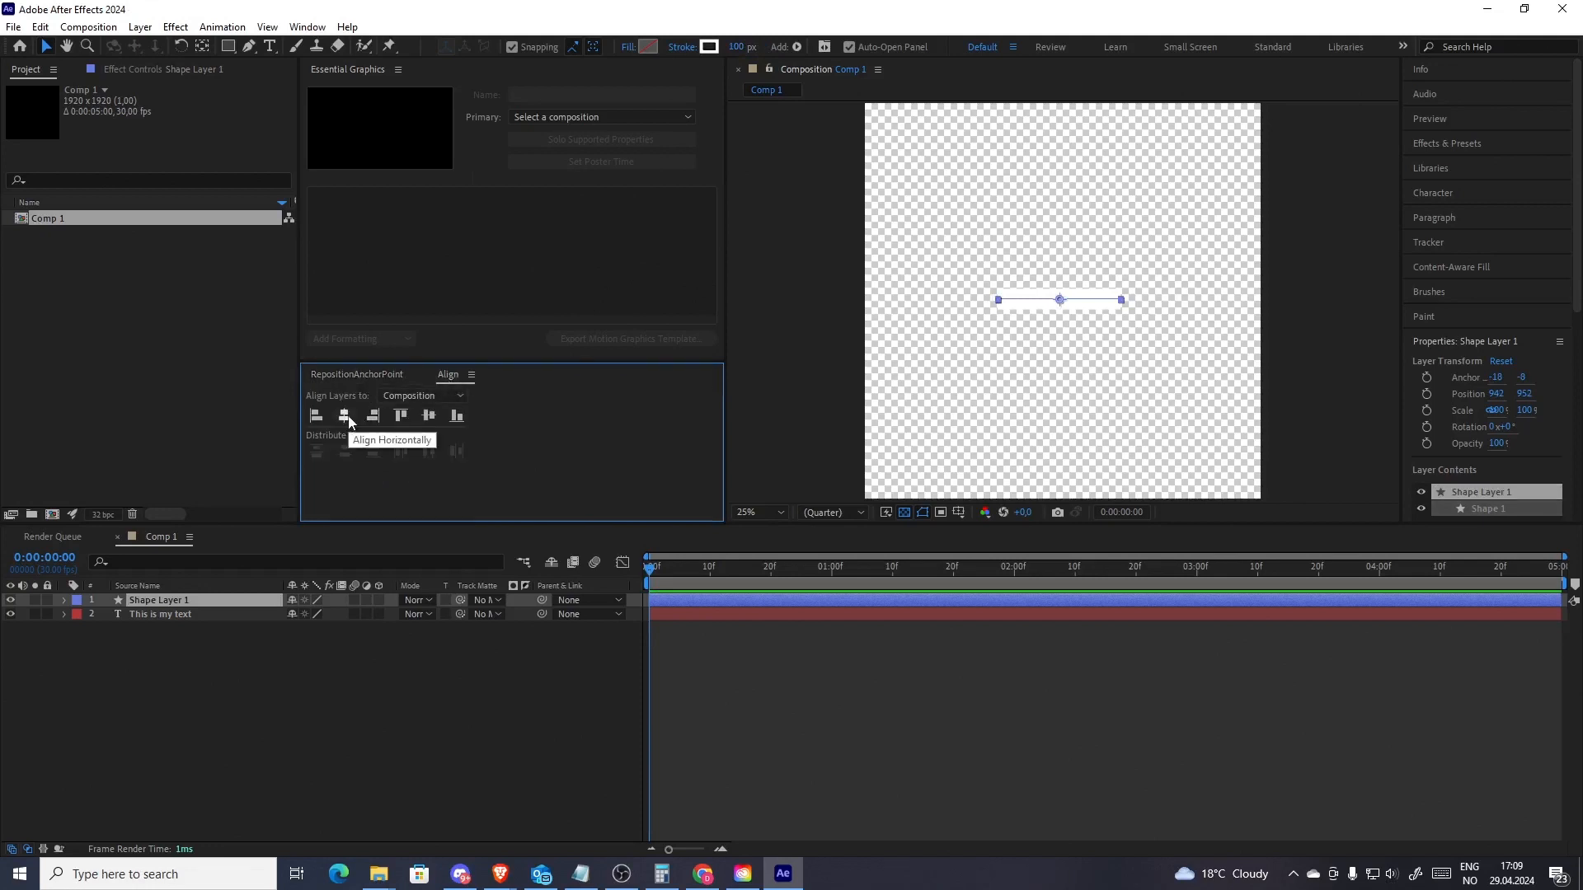
left_click(346, 417)
left_click(428, 417)
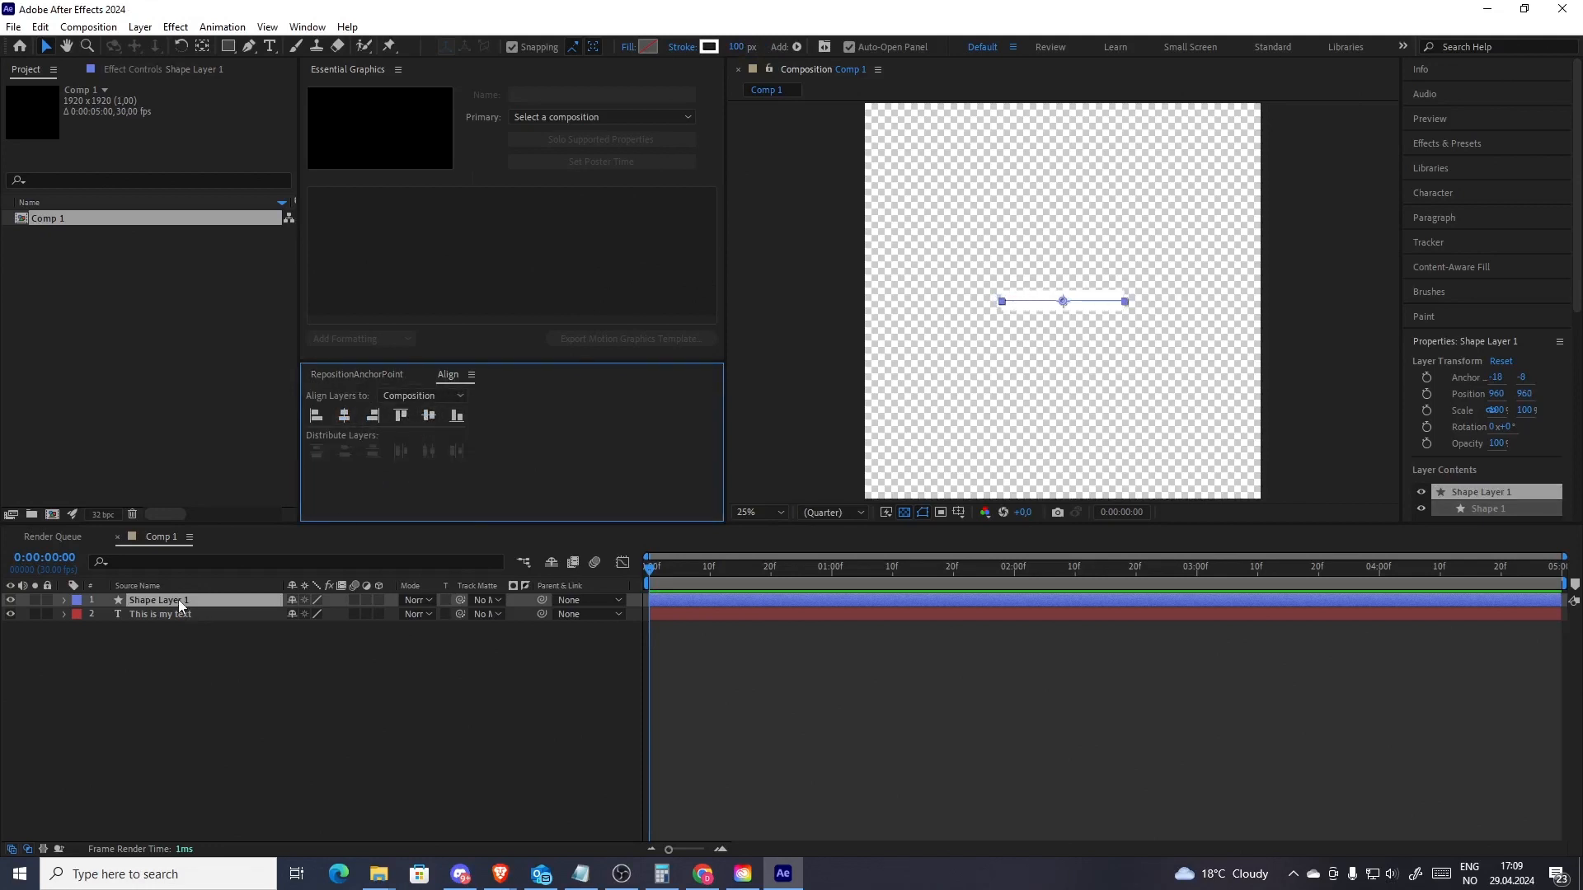
Move the shape layer below the text layer in the layer stack
left_click_drag(178, 600, 186, 641)
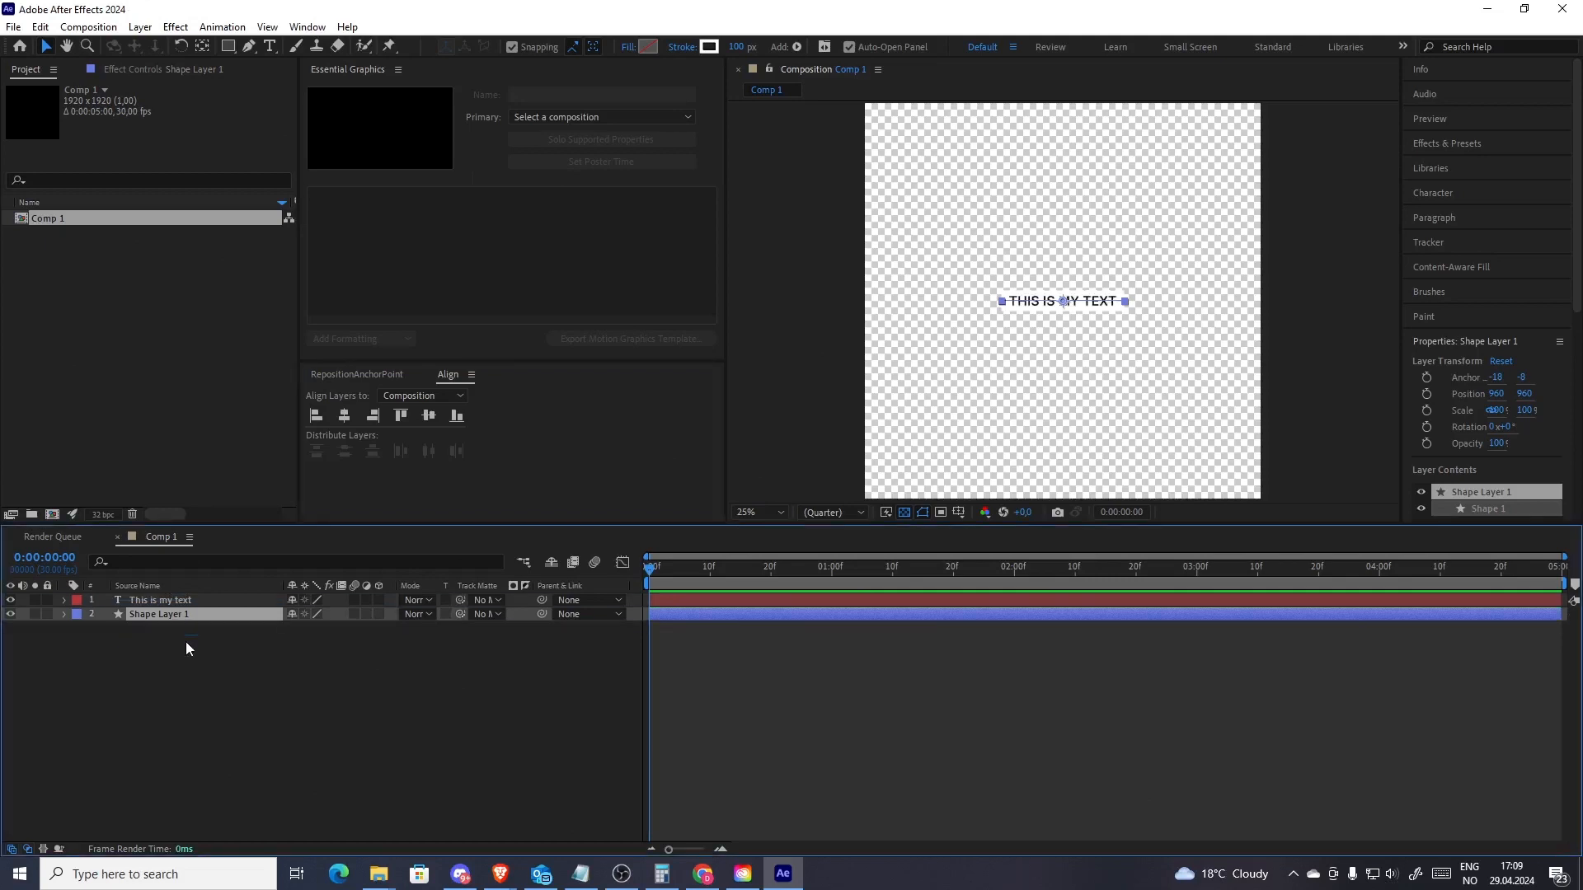
key("period")
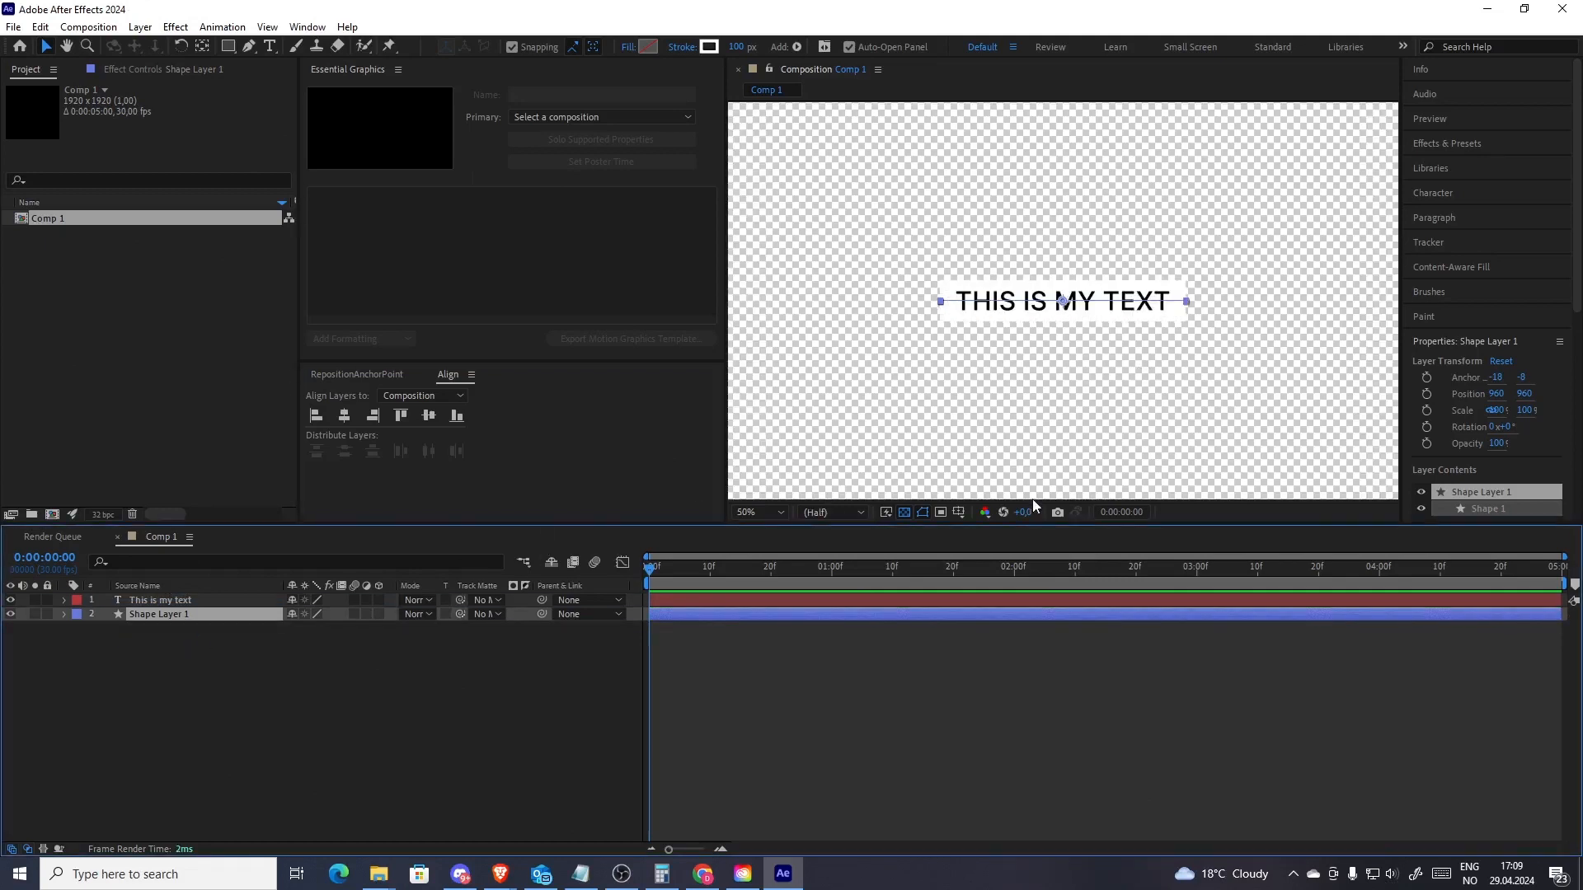
left_click(858, 745)
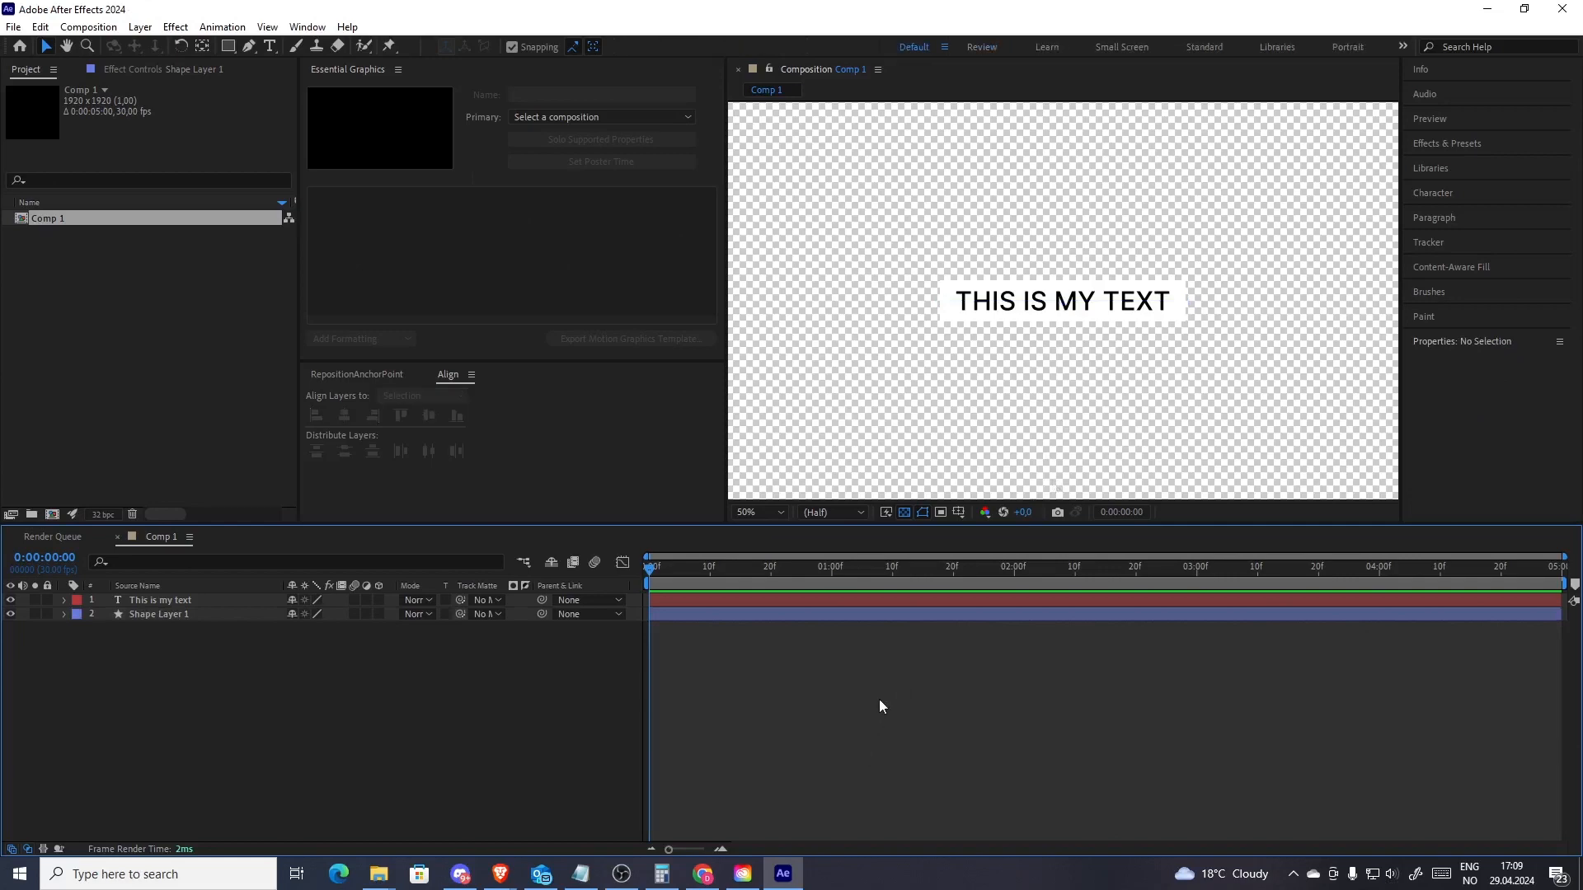
Try replacing the text with "respond", then undo the change
left_click(165, 615)
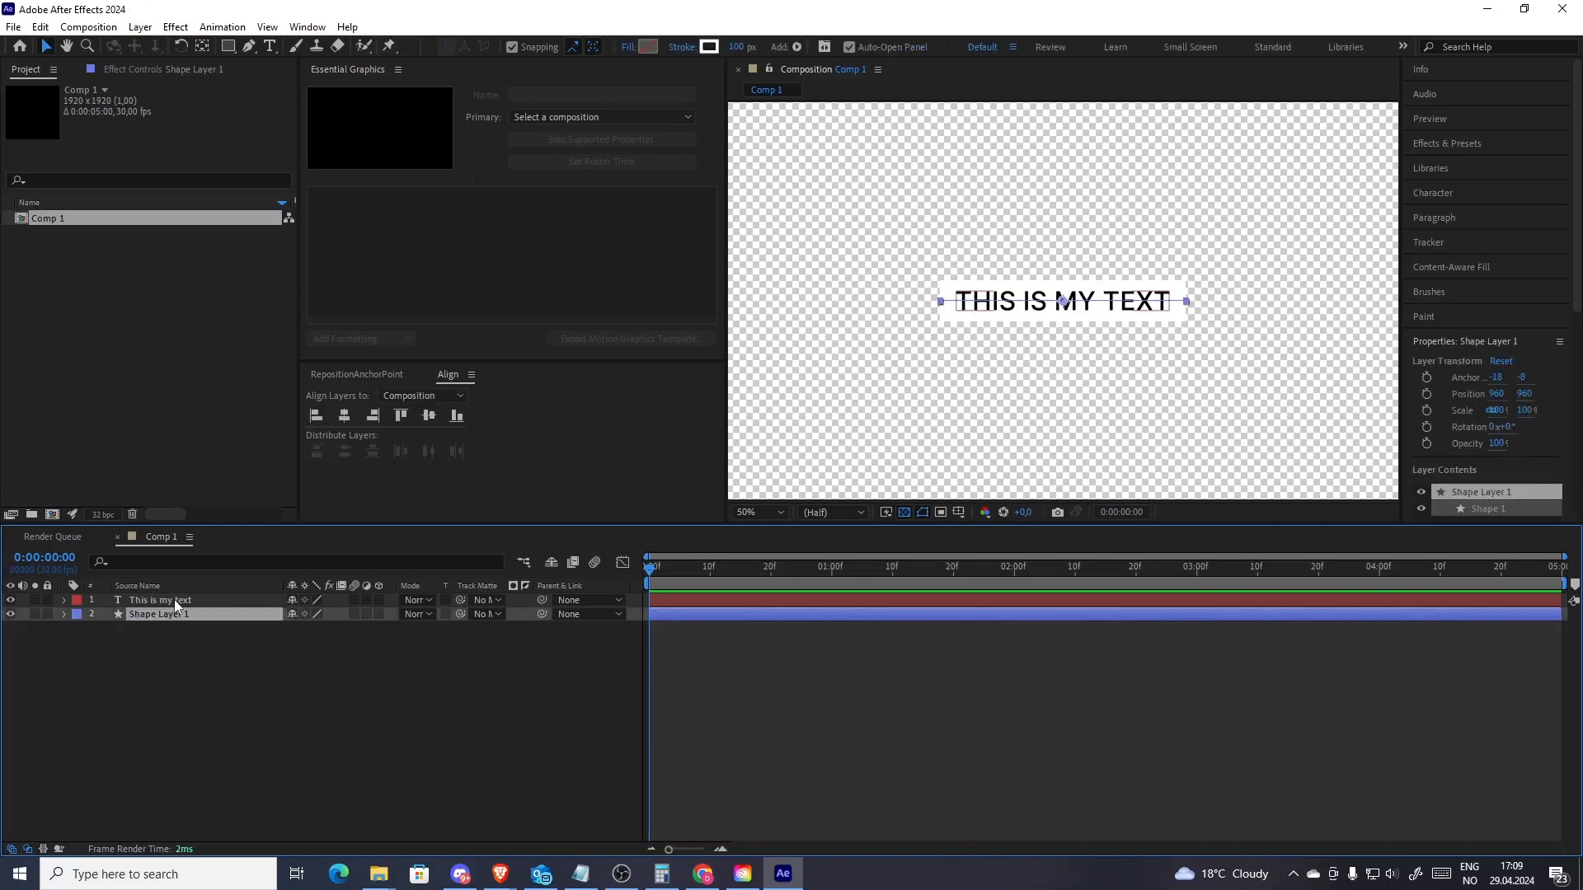
left_click(175, 600)
left_click(211, 694)
left_click(226, 601)
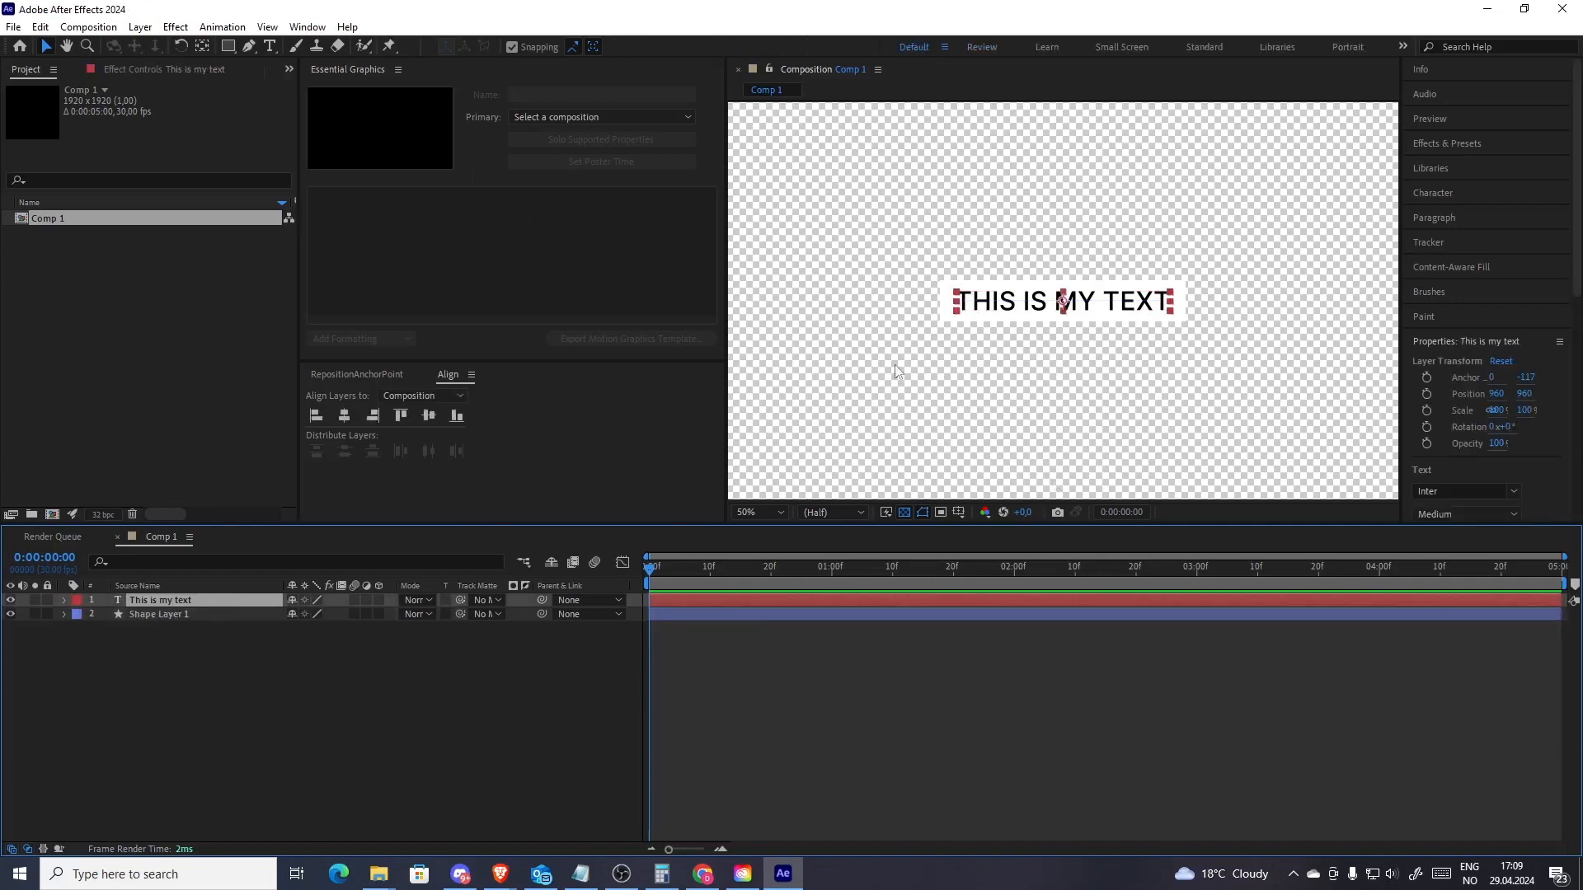
double_click(1028, 299)
type("respond")
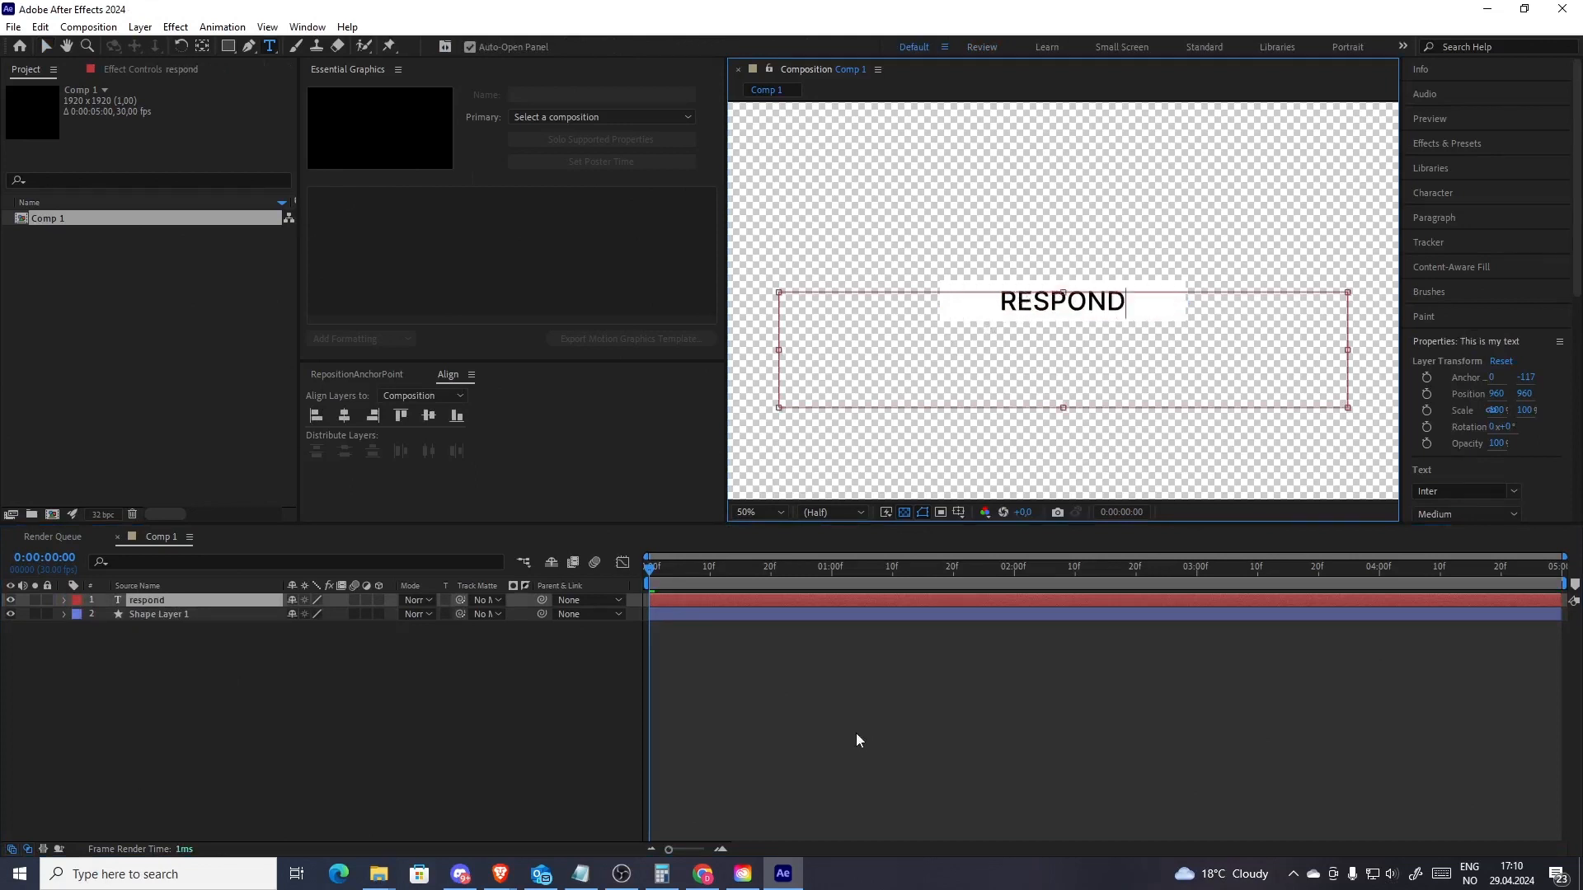
left_click(853, 697)
key("ctrl+z")
left_click(384, 724)
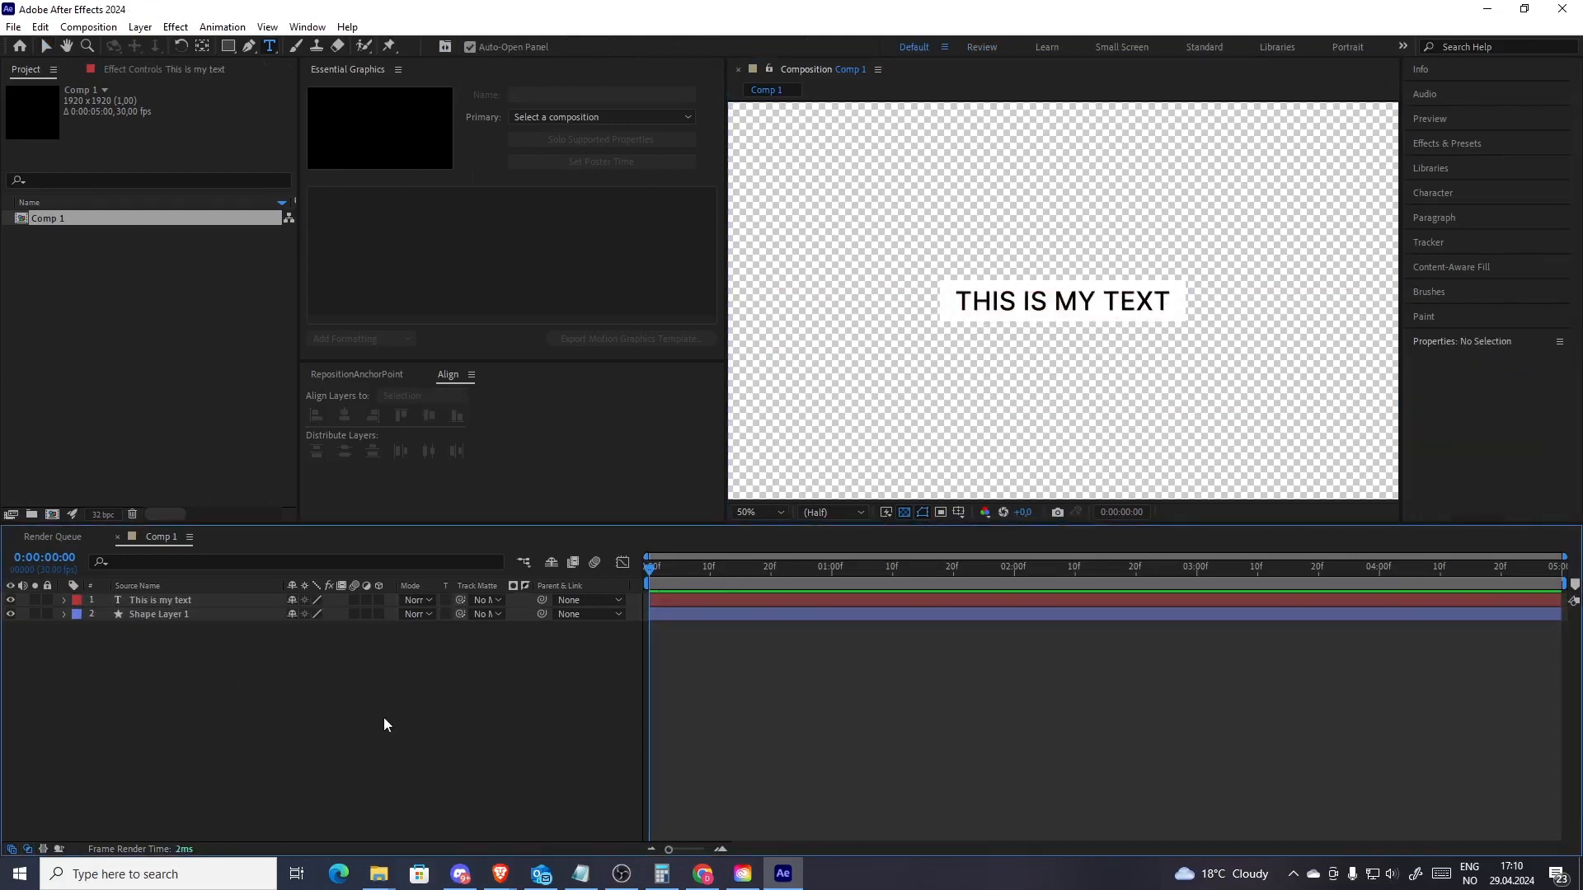
Set the line's stroke Line Cap to Round Cap
left_click(64, 615)
left_click(78, 629)
left_click(93, 643)
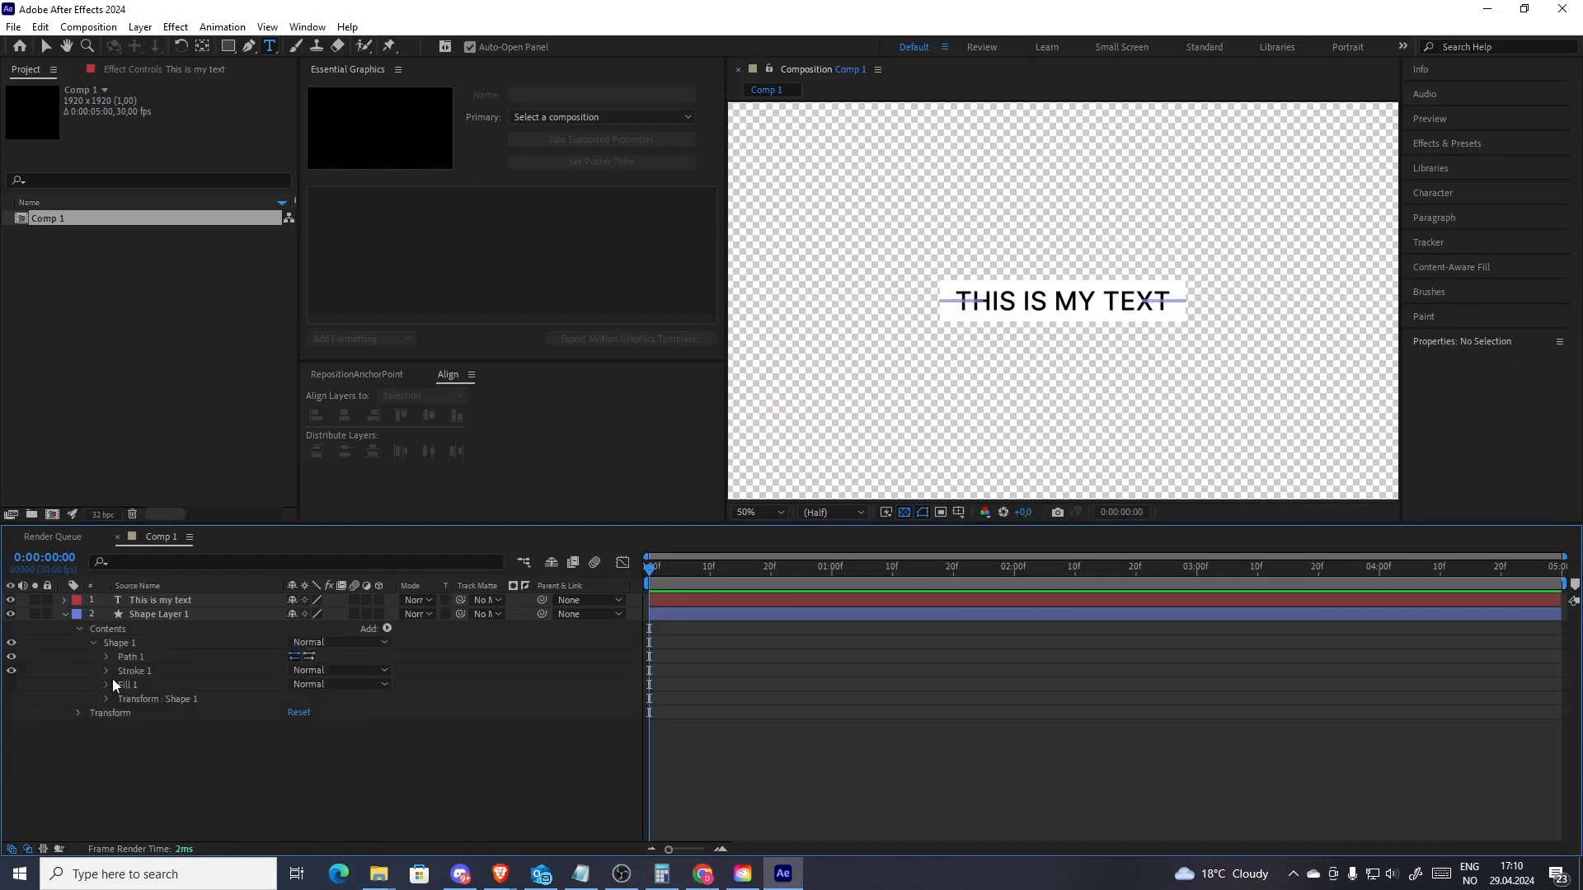
left_click(107, 670)
left_click(339, 740)
left_click(355, 775)
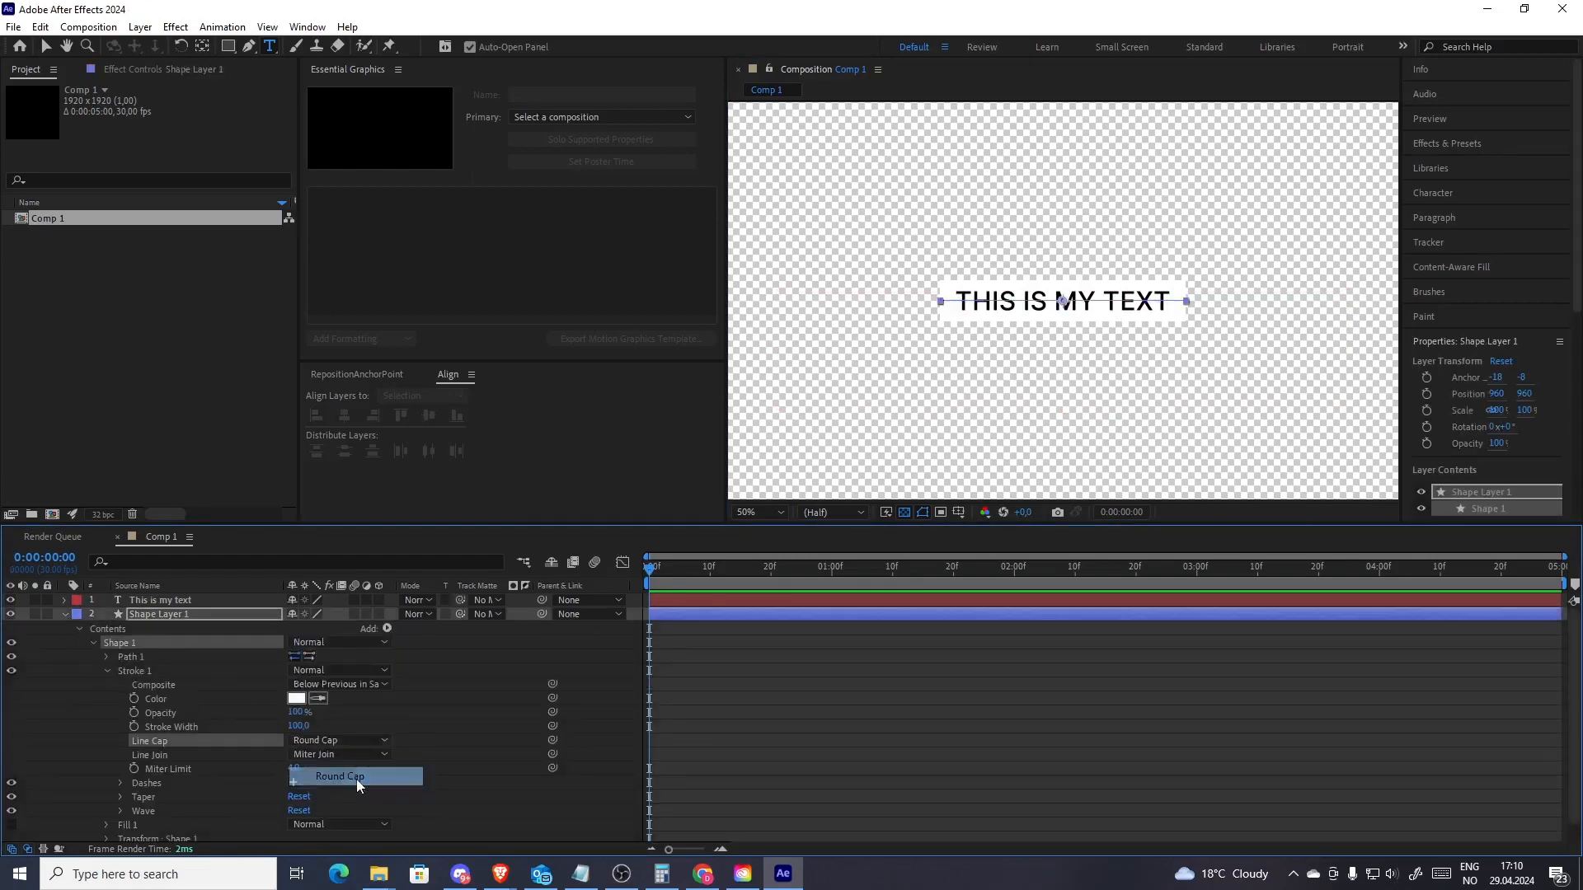
Select the line's Path property and open the Create Nulls From Paths script panel
left_click(107, 670)
left_click(94, 643)
left_click(175, 699)
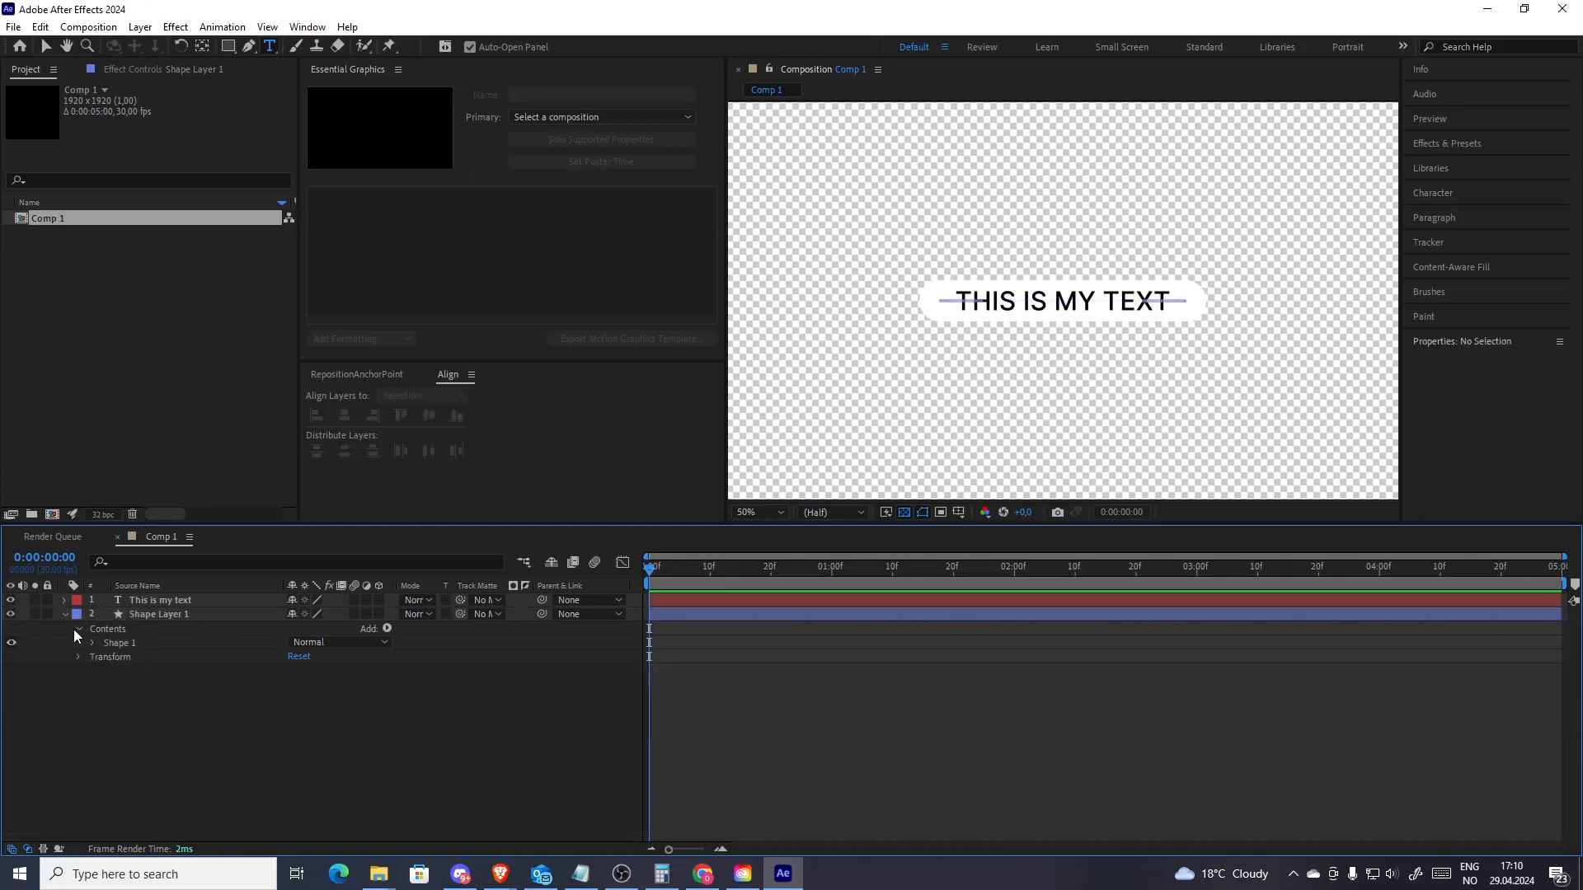
left_click(78, 629)
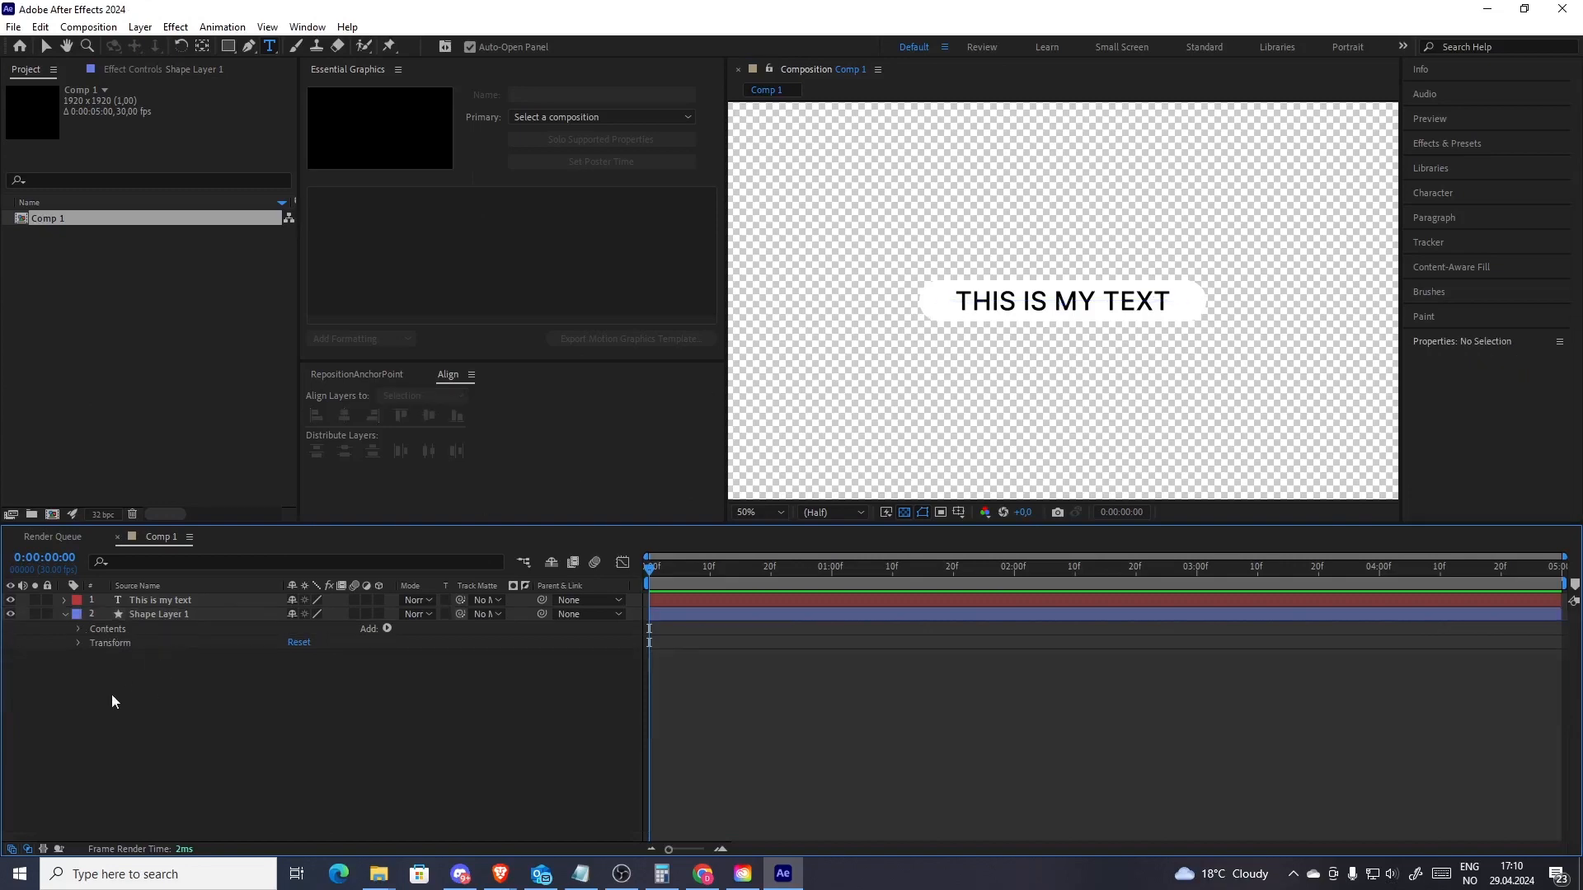
left_click(78, 629)
left_click(91, 643)
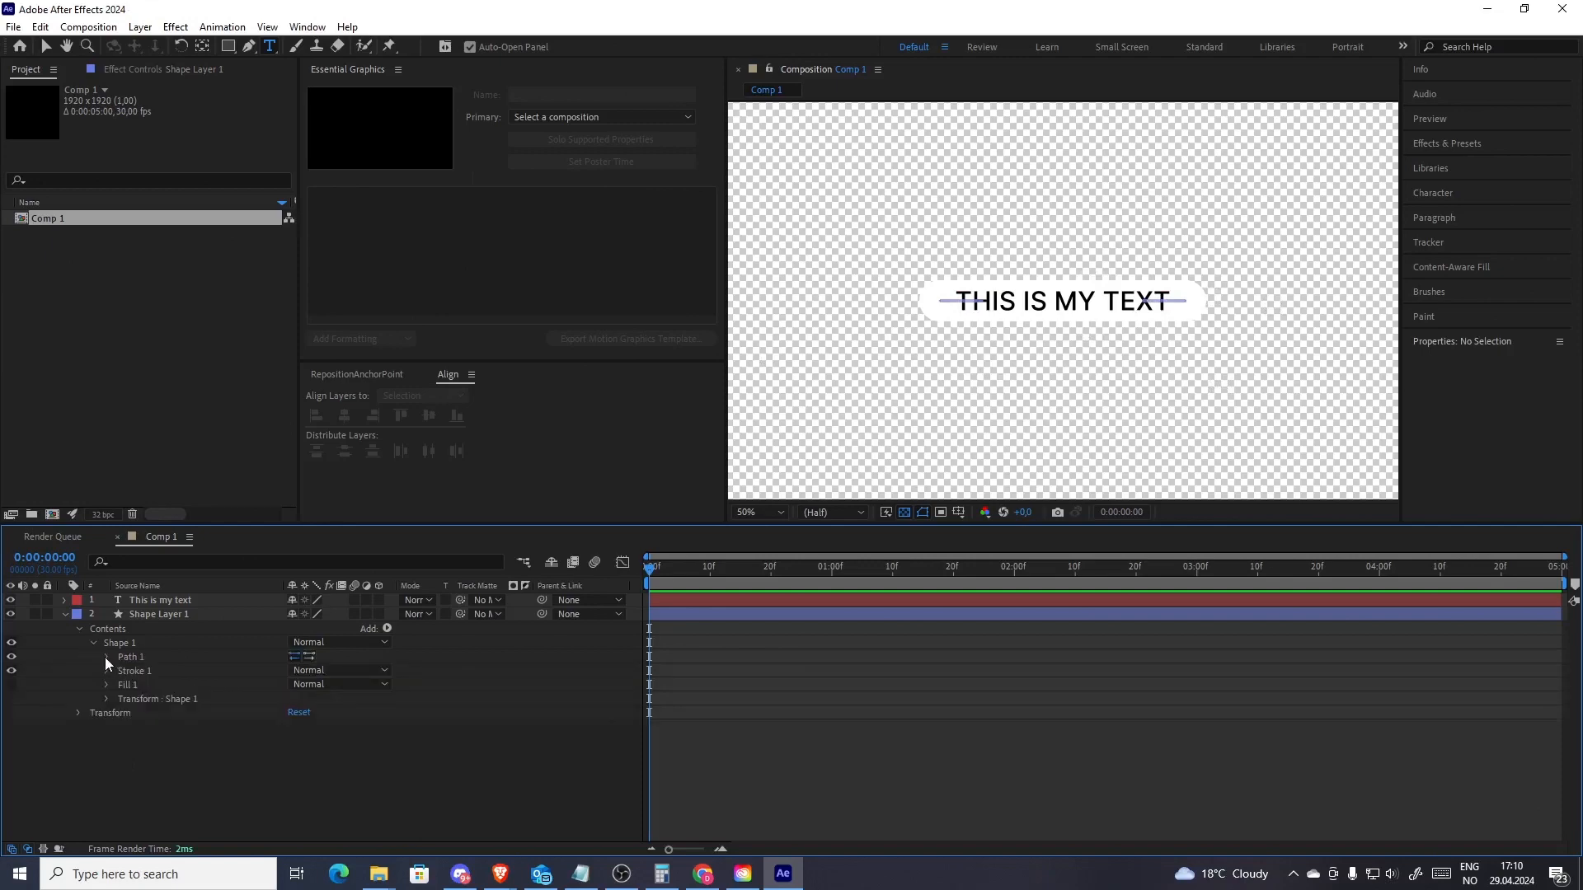
left_click(105, 656)
left_click(155, 670)
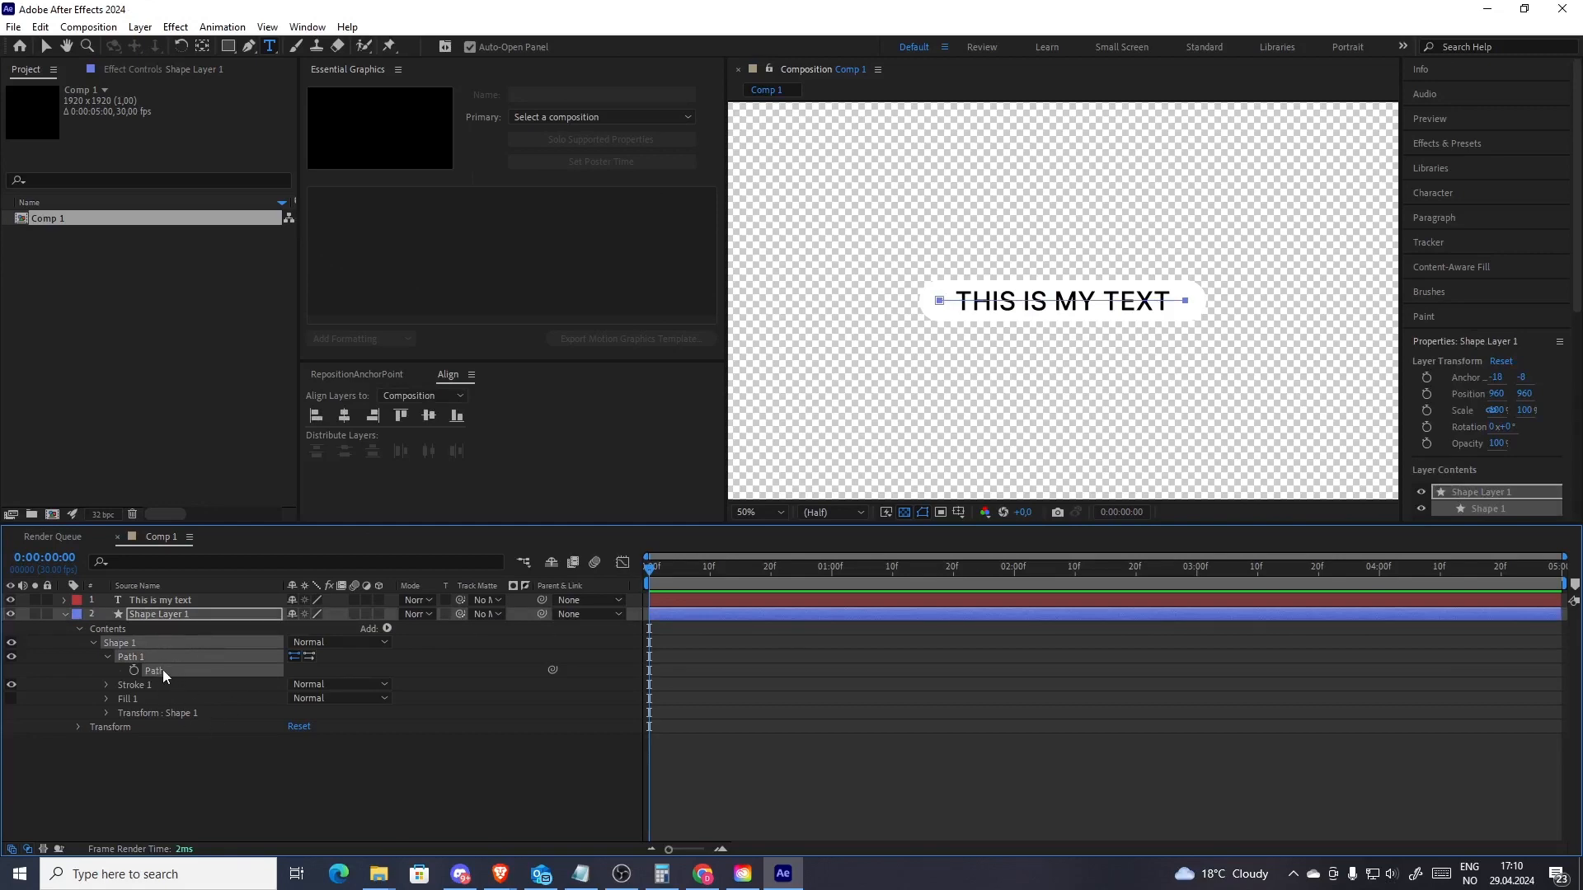
left_click(311, 30)
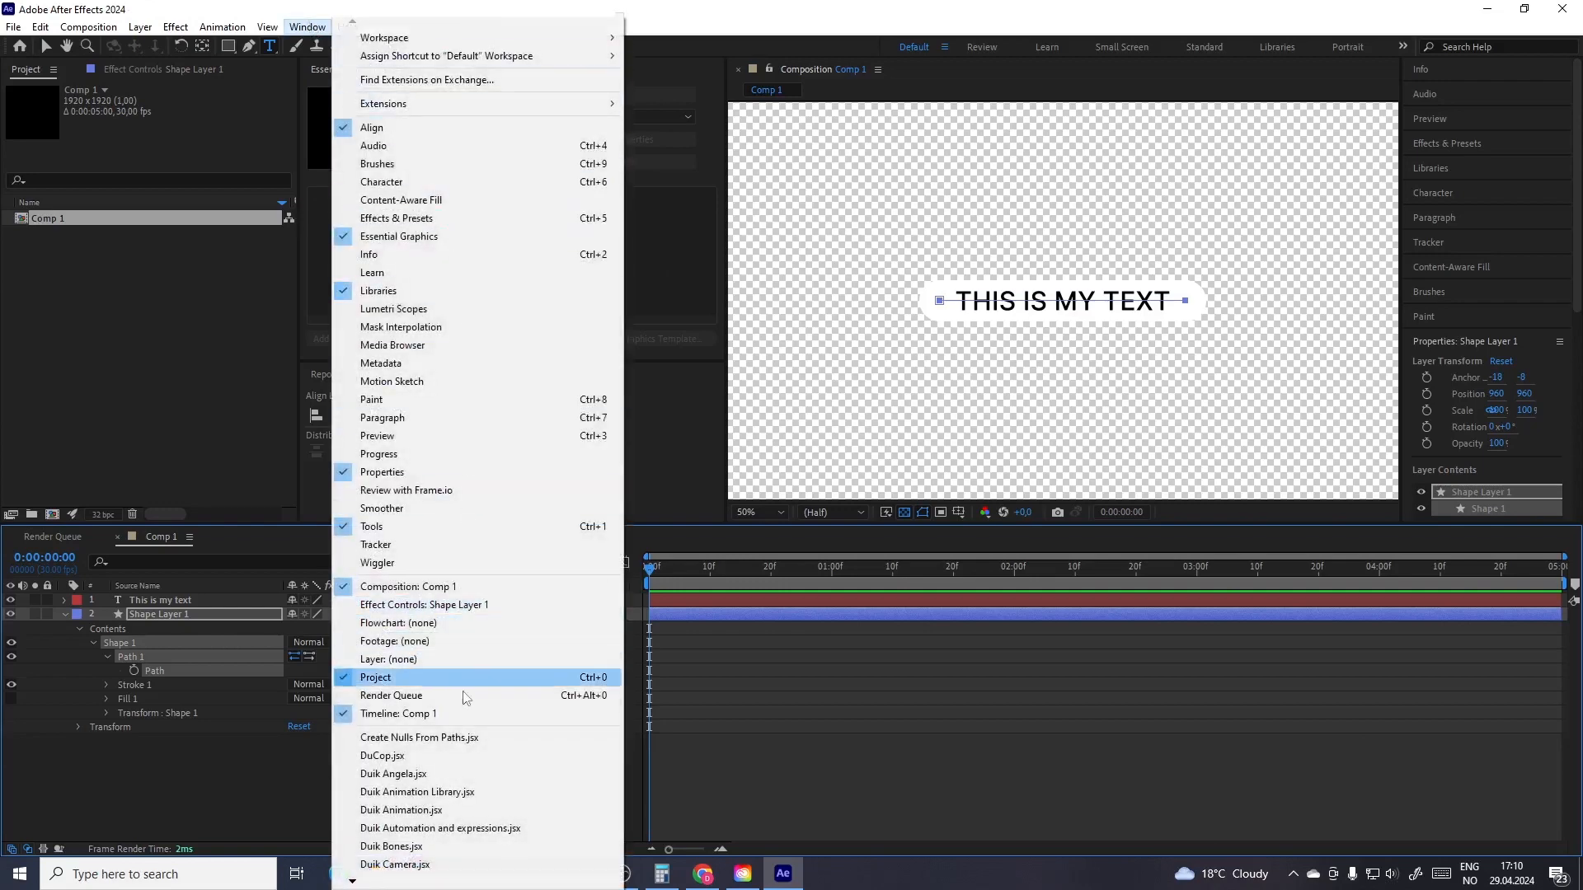
left_click(459, 742)
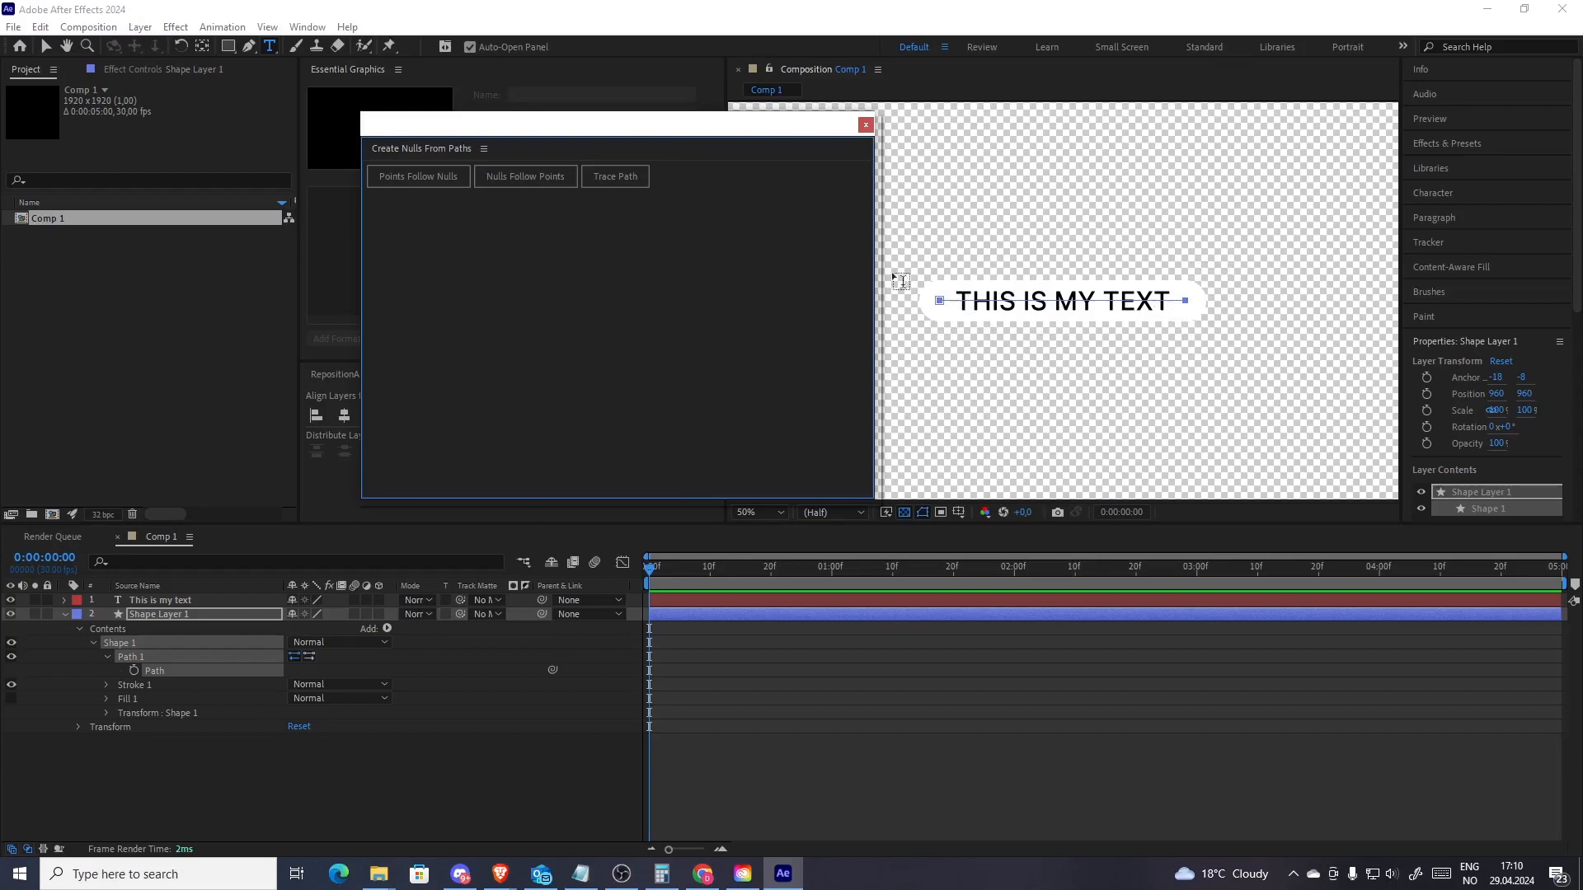
Run Points Follow Nulls to create nulls for the path's points and close the script panel
left_click(422, 181)
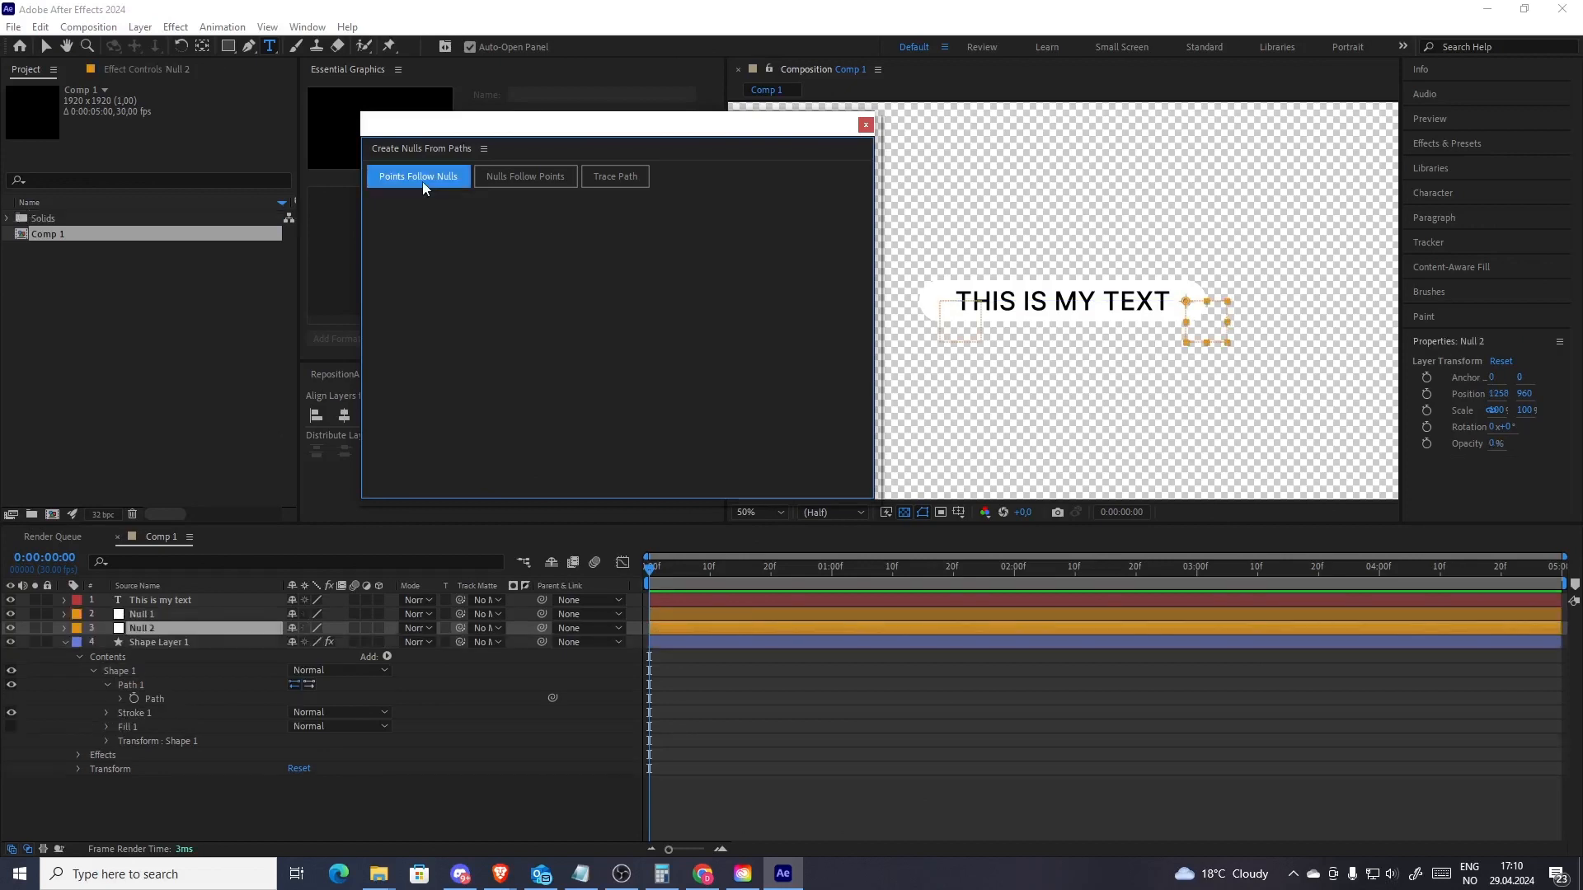
left_click(866, 125)
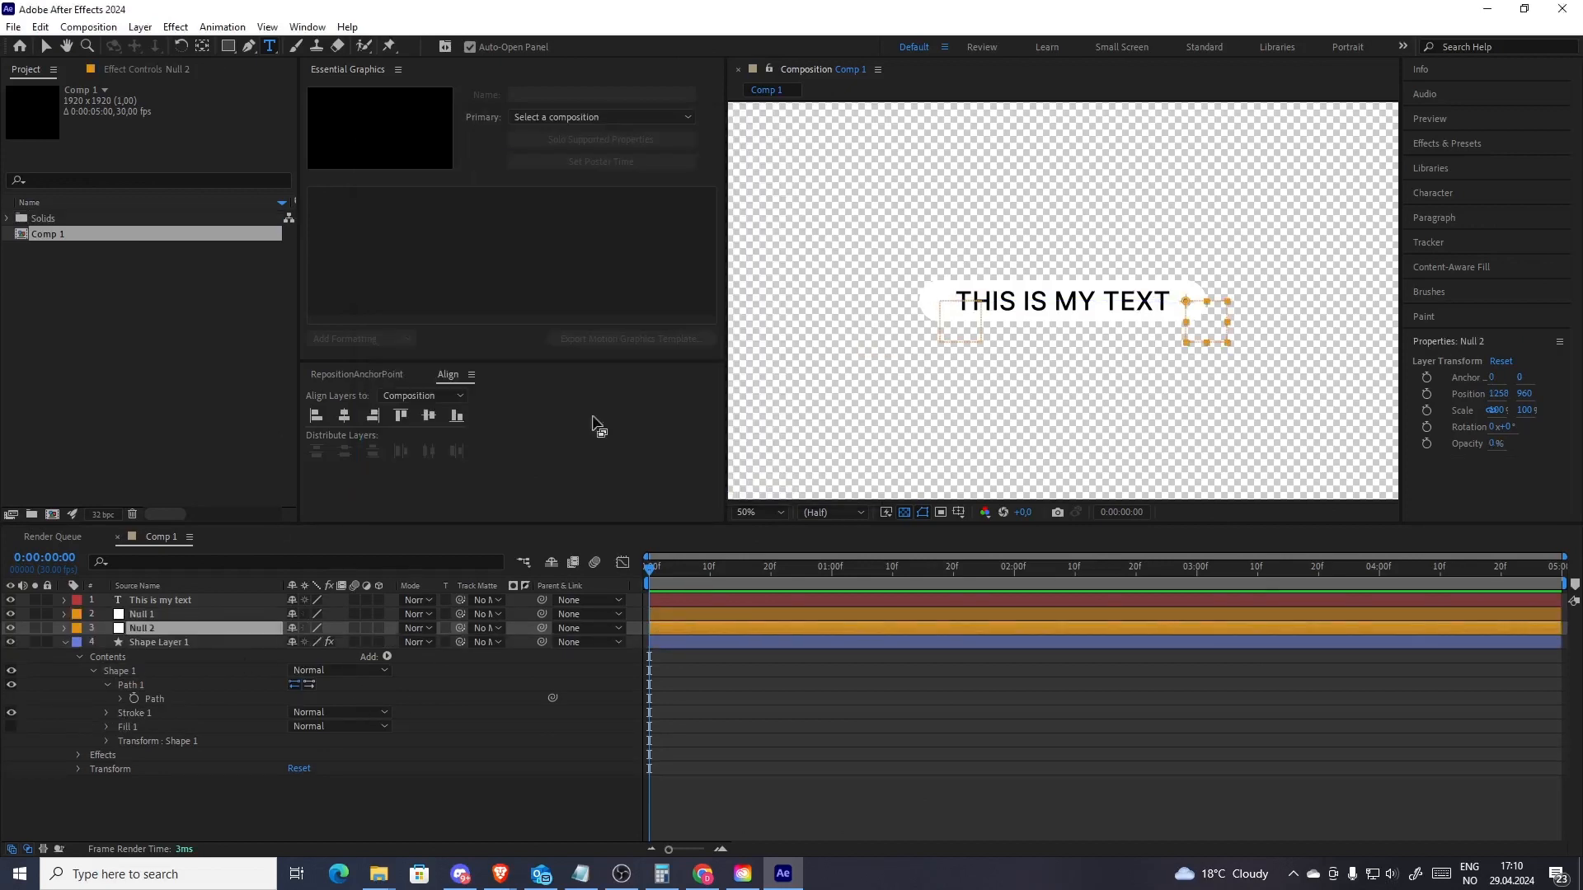
Switch the layer list to display layer names instead of source names
left_click(216, 616)
left_click(215, 627)
left_click(212, 618)
left_click(213, 626)
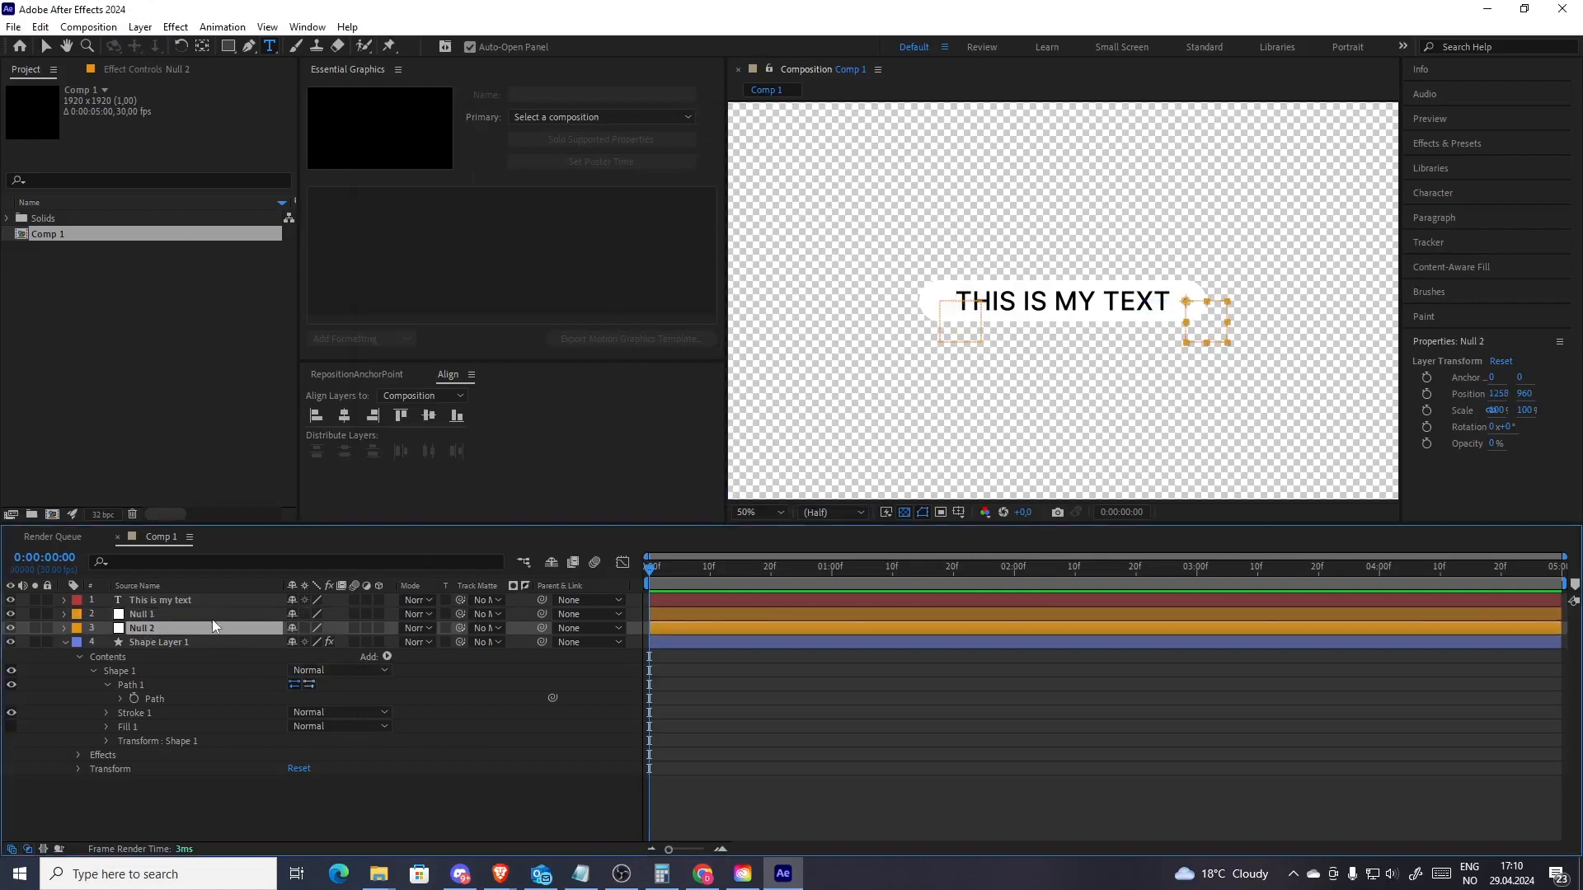
left_click(170, 587)
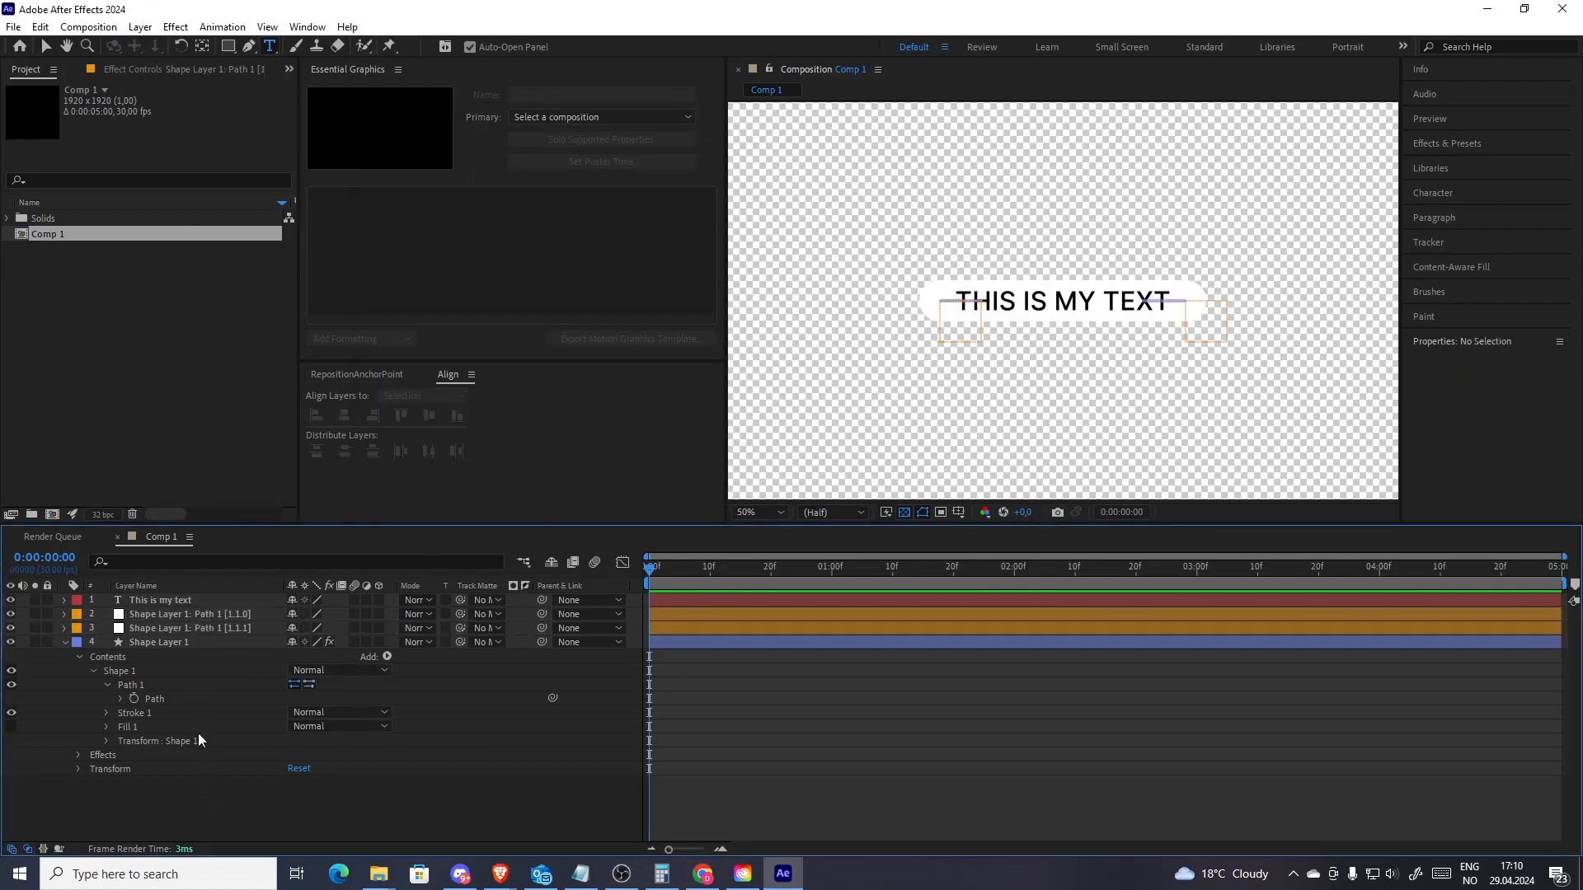
Collapse the shape layer and rename the first path null as Left
left_click(67, 640)
left_click(195, 616)
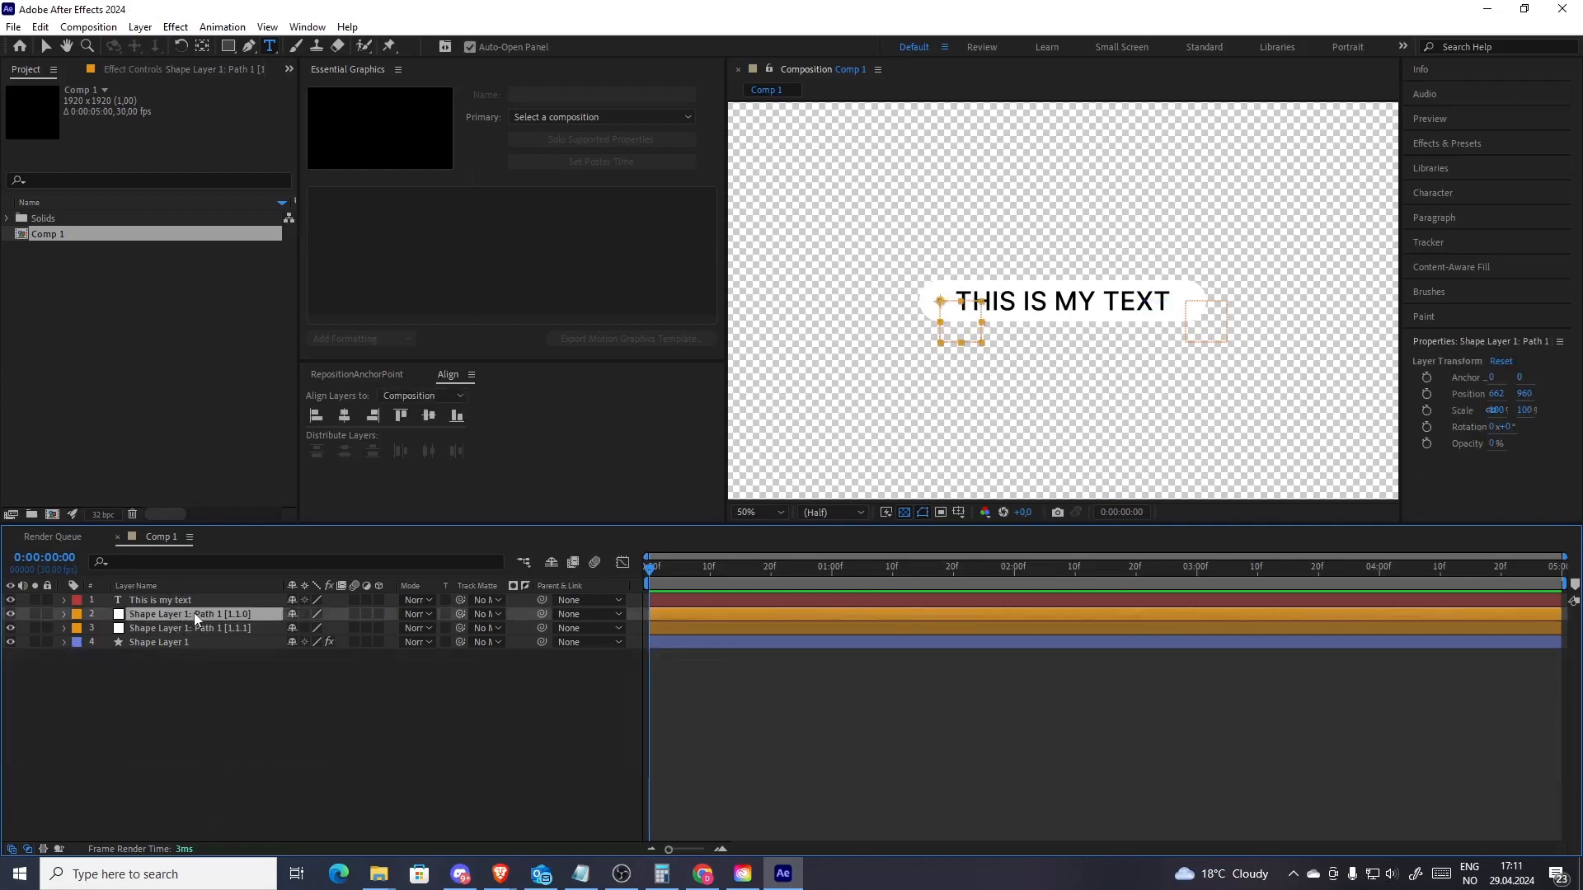
key("Return")
type("Left")
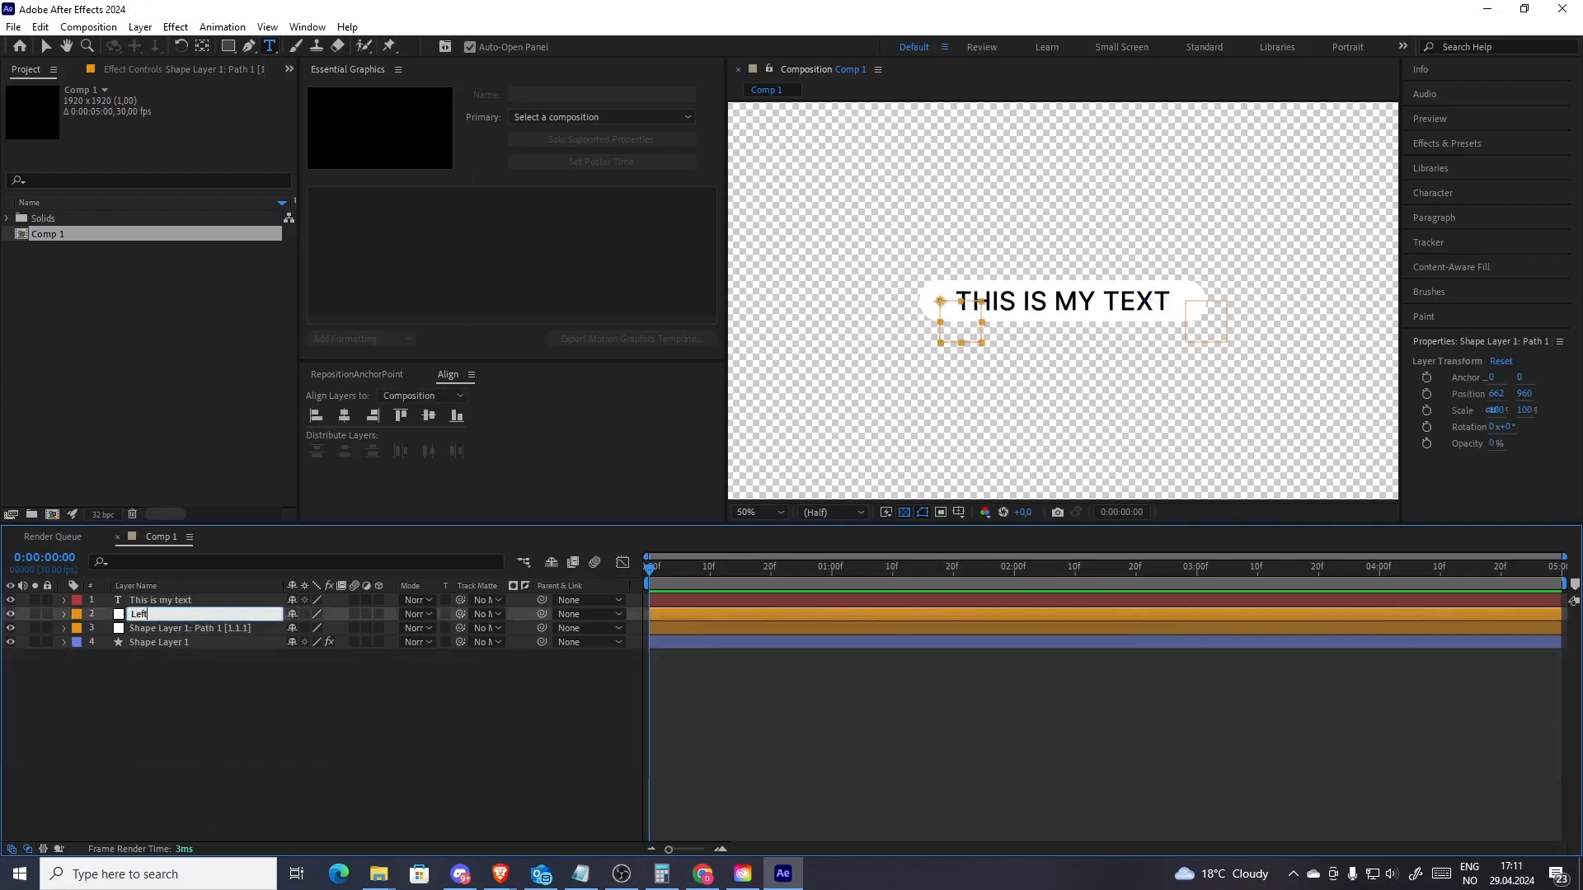
key("Return")
Select the other path null and rename it as Right
key("v")
left_click_drag(962, 325, 938, 355)
left_click(1197, 336)
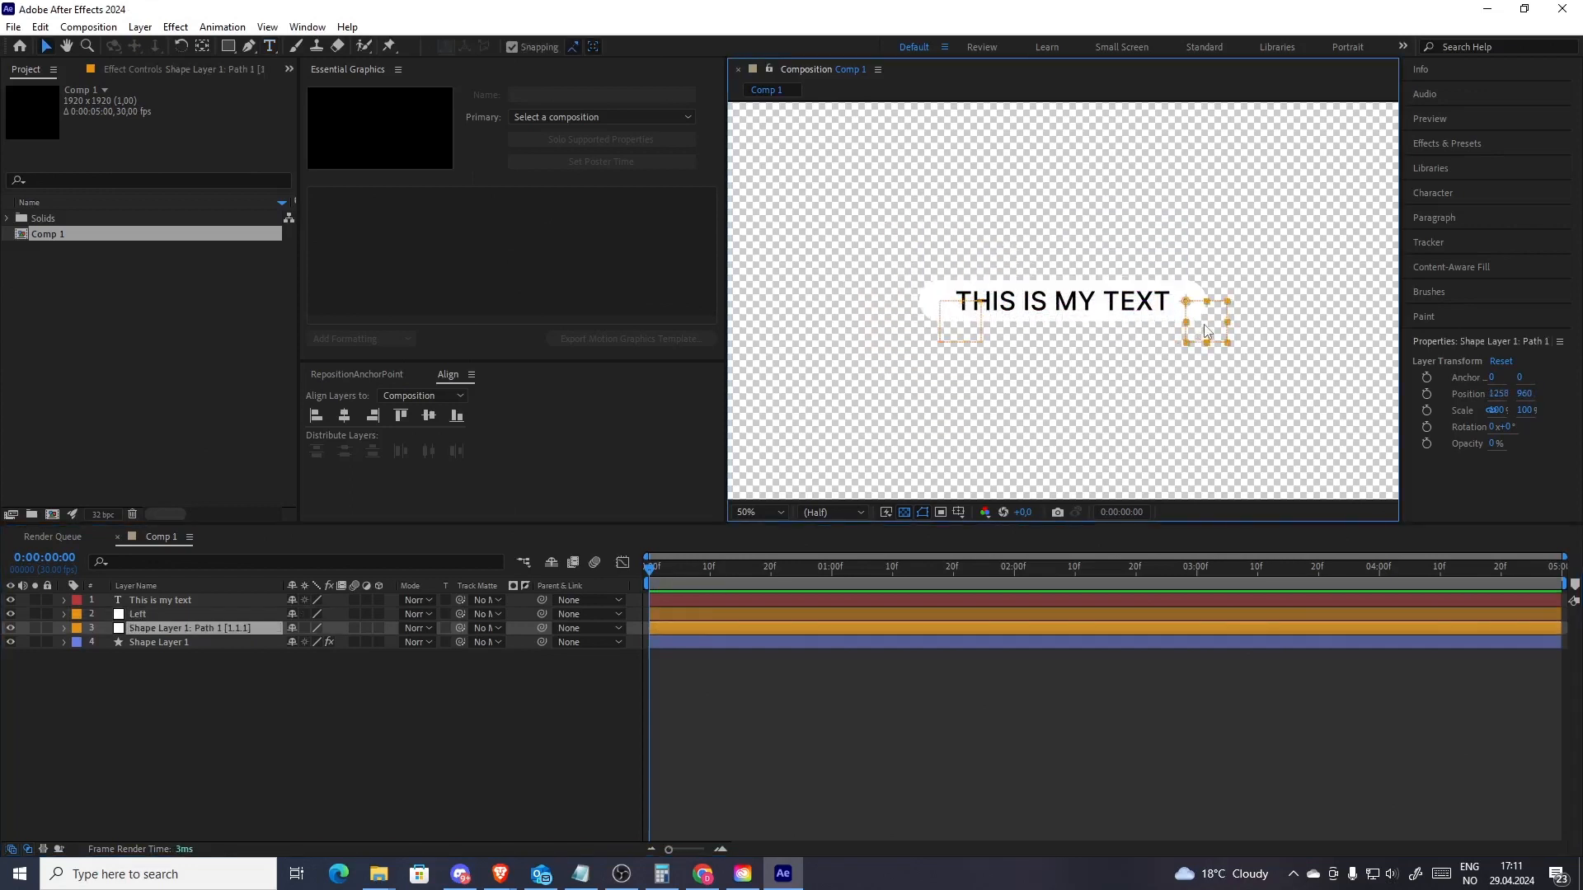
mouse_move(1200, 337)
left_mouse_down()
mouse_move(1212, 237)
mouse_move(1244, 255)
mouse_move(1204, 325)
left_mouse_up()
left_click(191, 628)
key("Return")
type("Right")
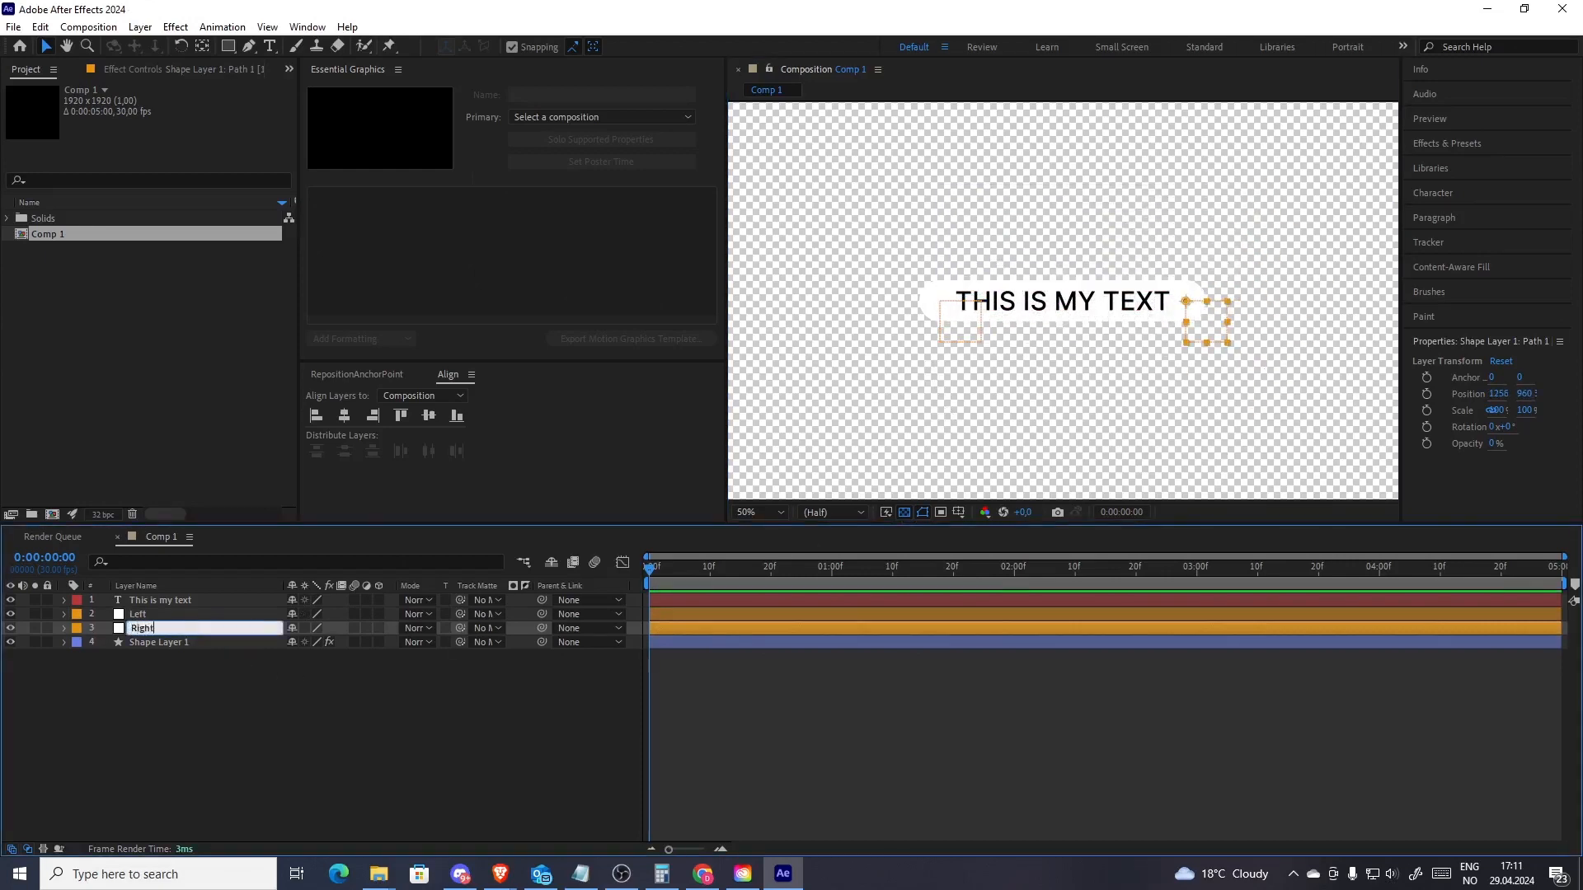
key("Return")
left_click(185, 699)
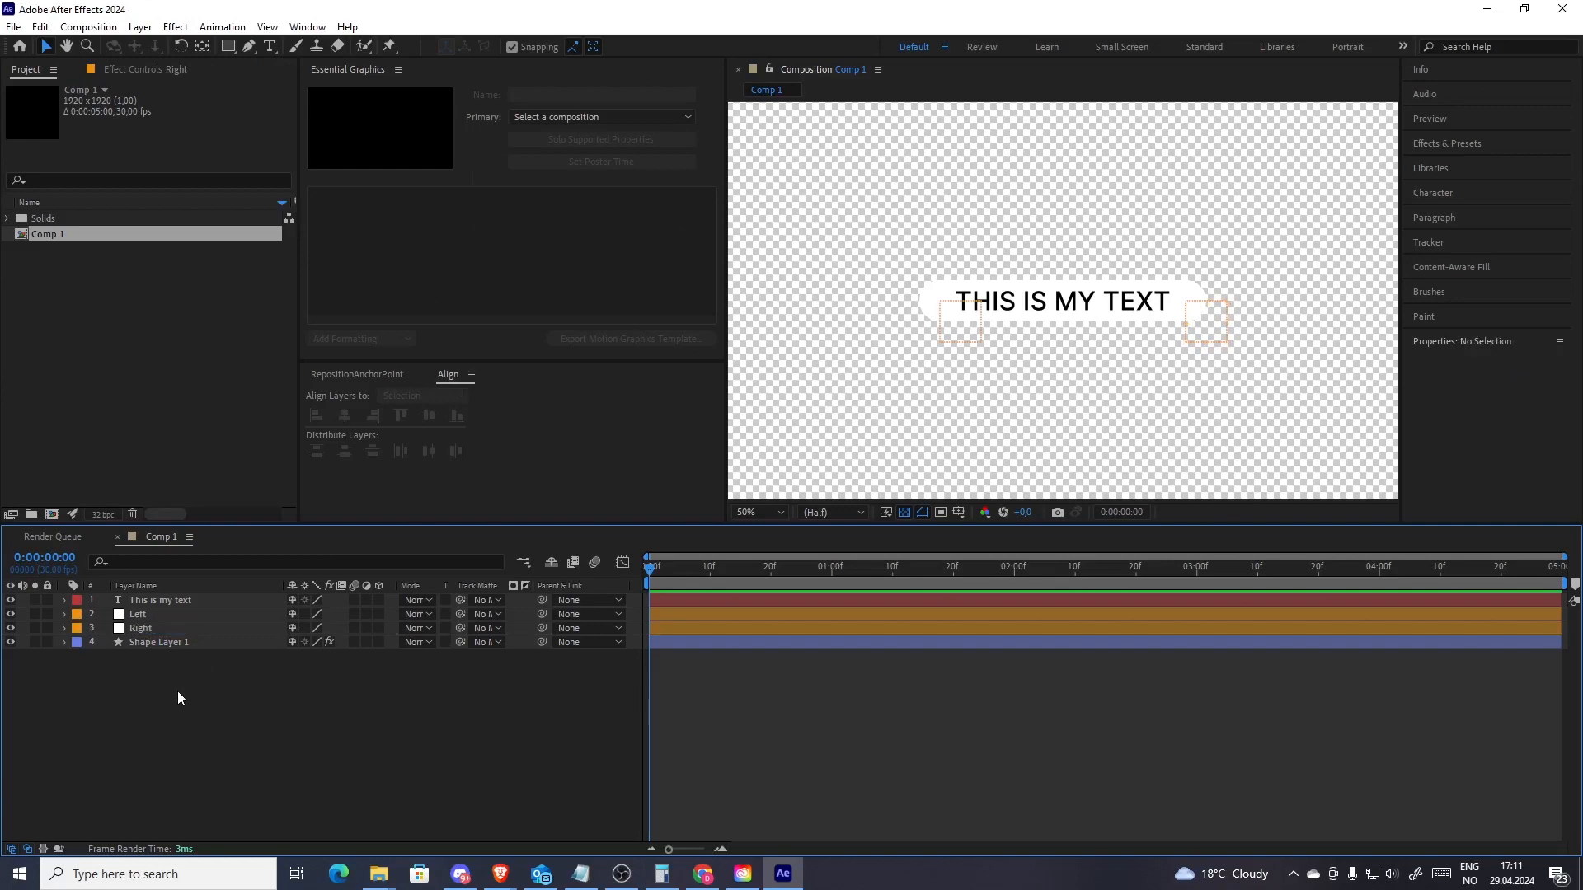
double_click(162, 601)
type("REPONS")
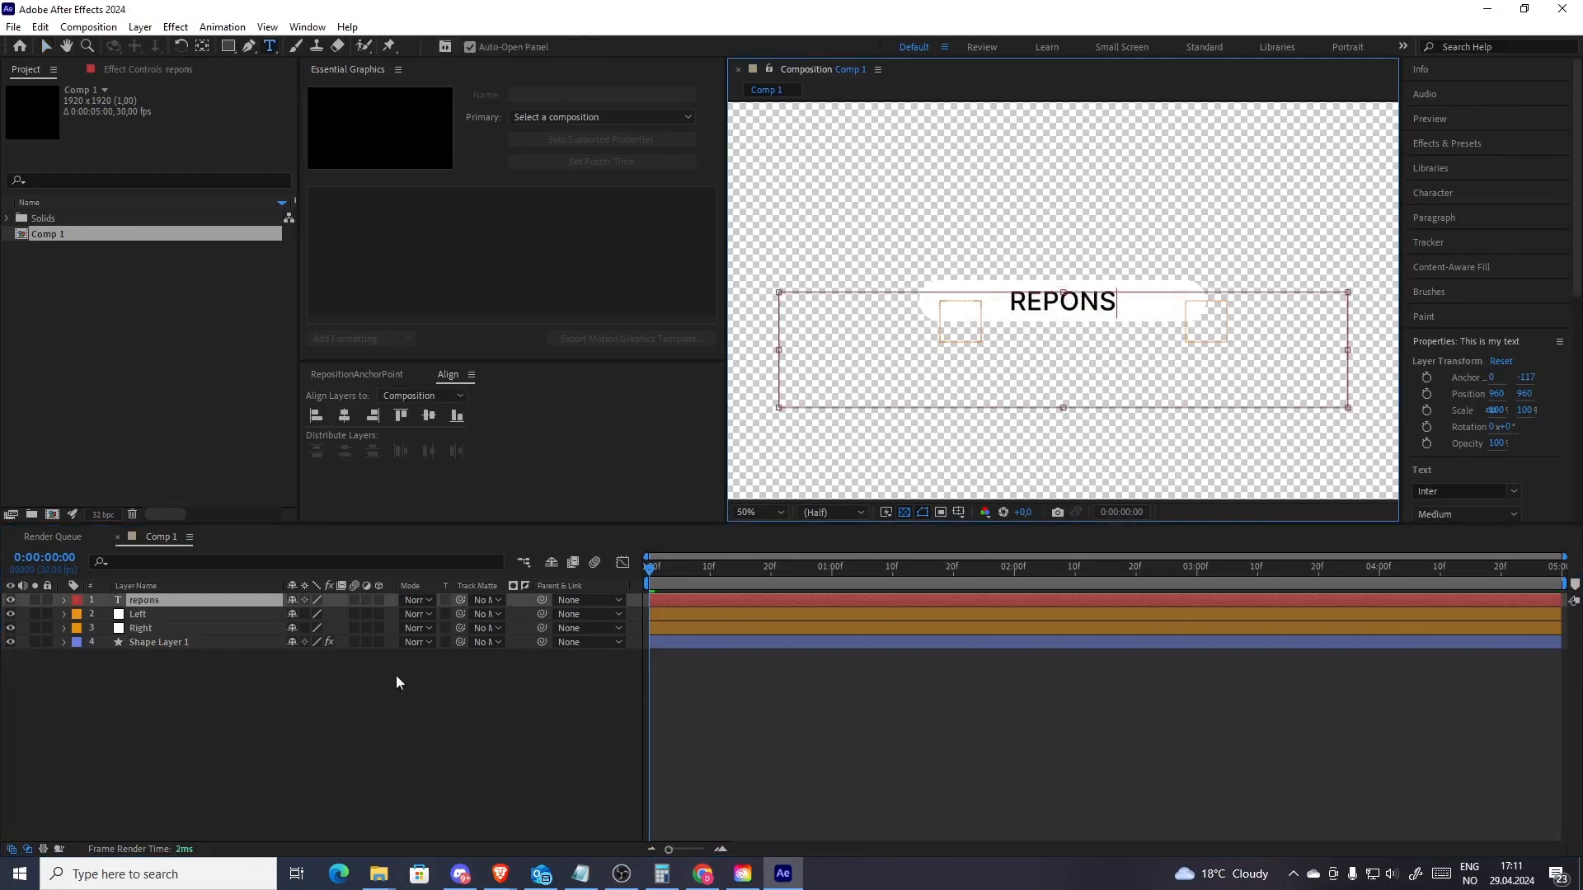
left_click(293, 745)
left_click(293, 745)
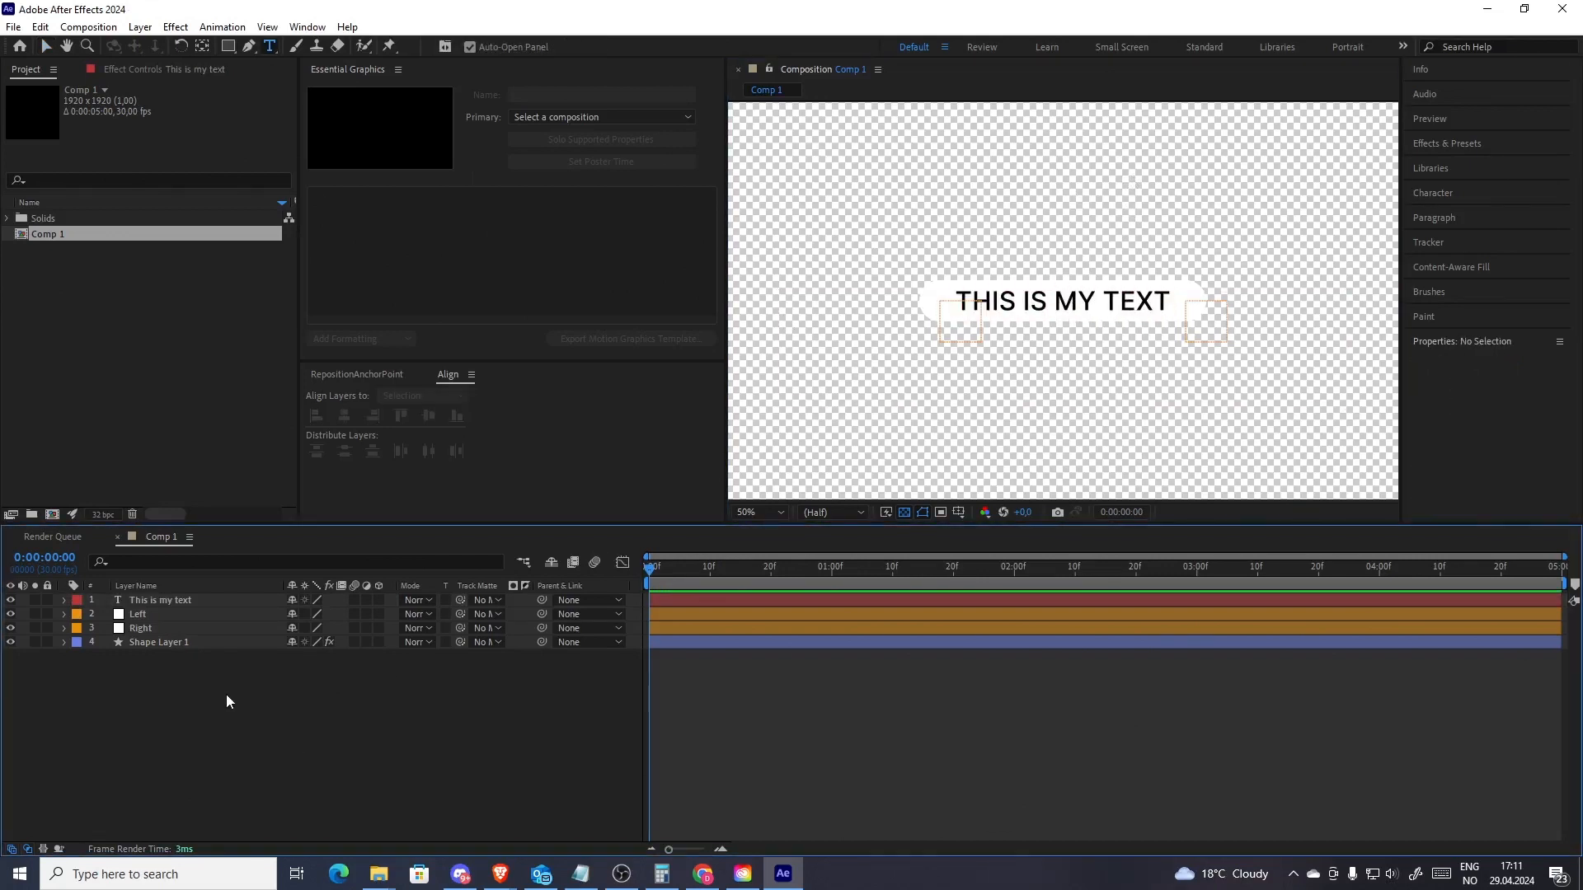
Parent the Left, Right and shape layers to the text layer
left_click(155, 616)
left_click(153, 627)
left_click(154, 617)
left_click(155, 631)
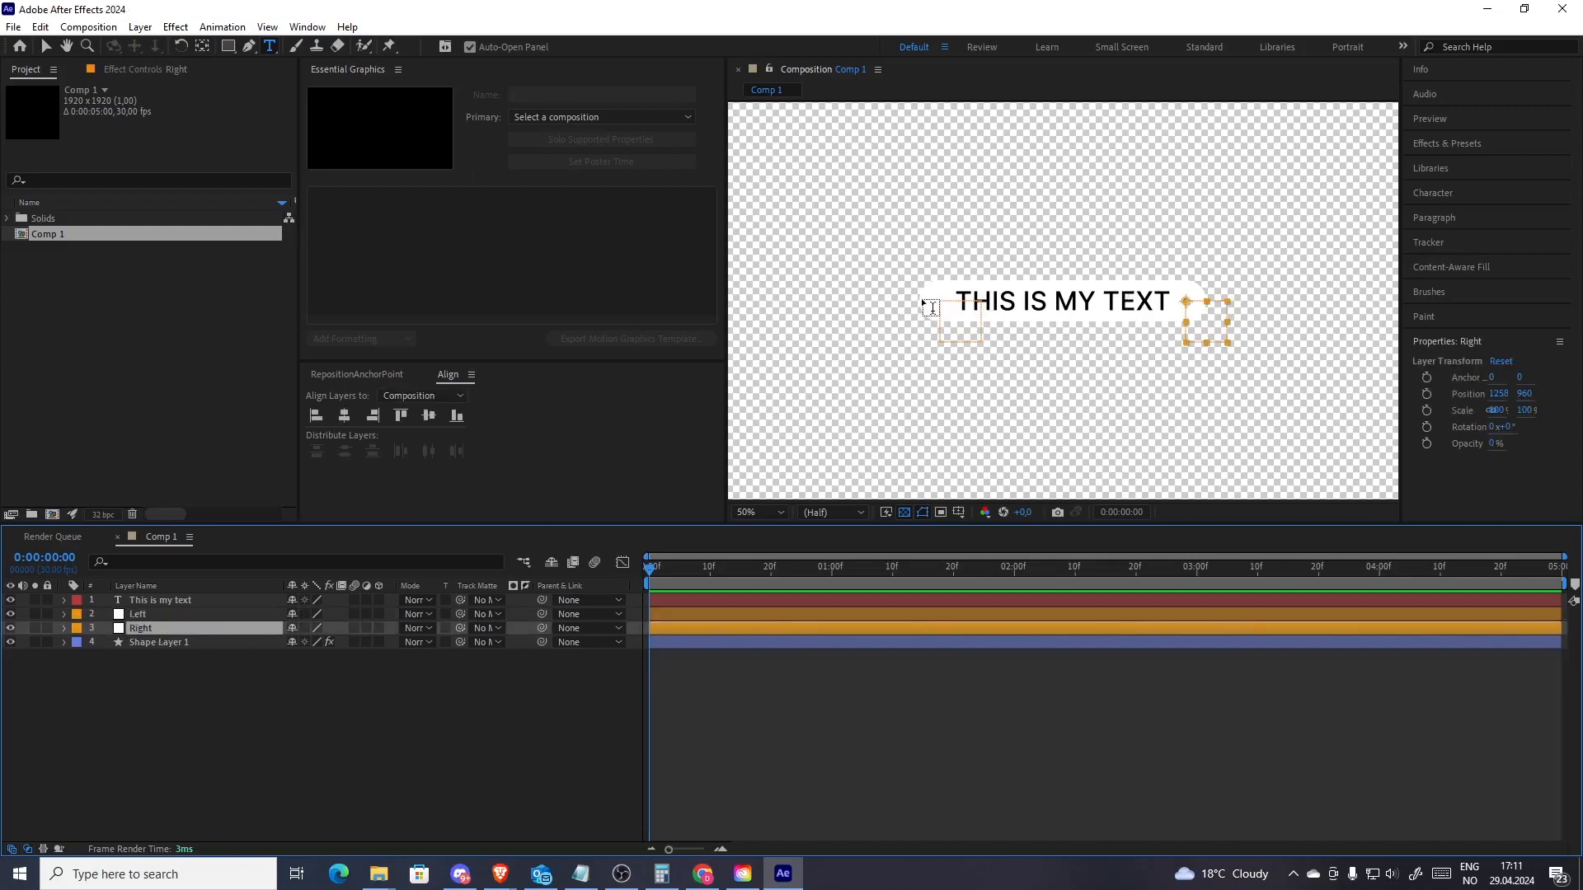
key("v")
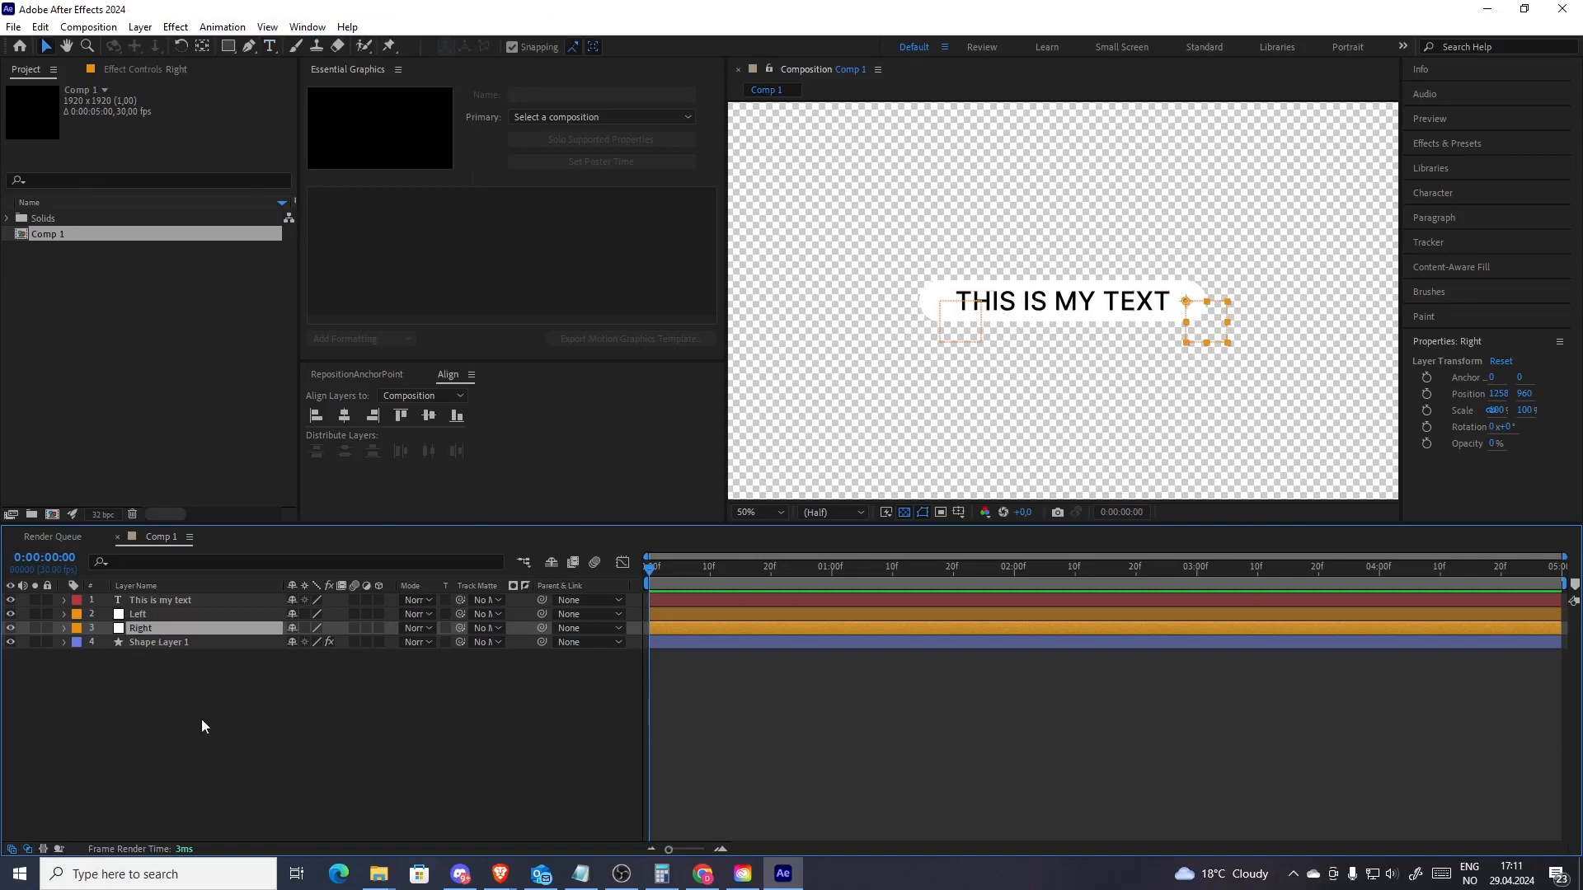
left_click(171, 616)
left_click(172, 641, "shift")
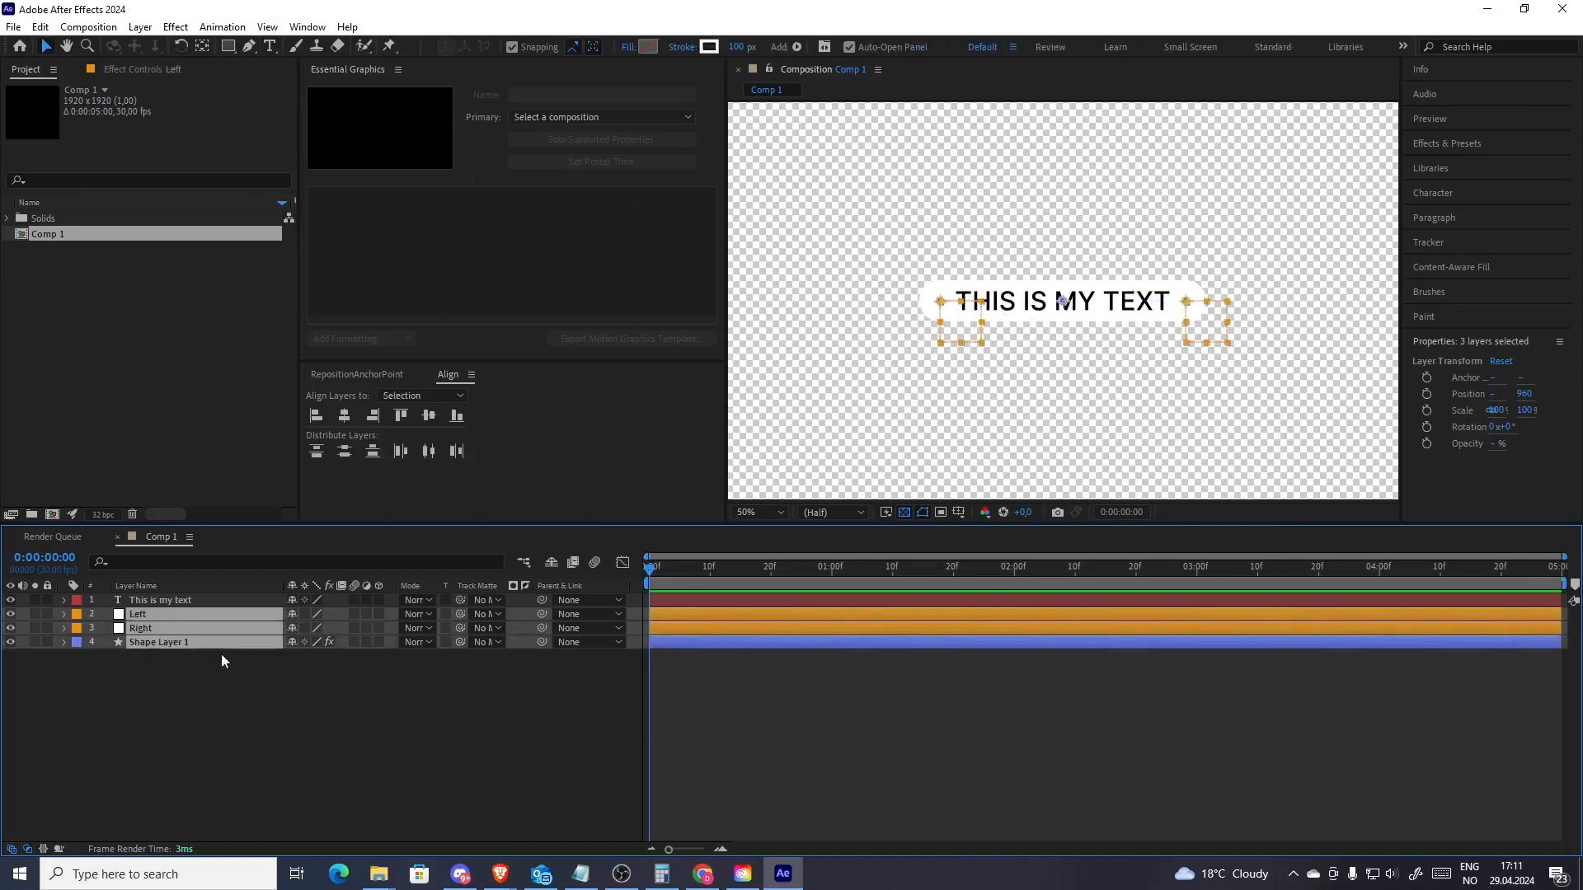
left_click_drag(540, 615, 156, 600)
left_click(190, 725)
Show the Position properties of Left and Right and add an expression to Left's Position
left_click(154, 618)
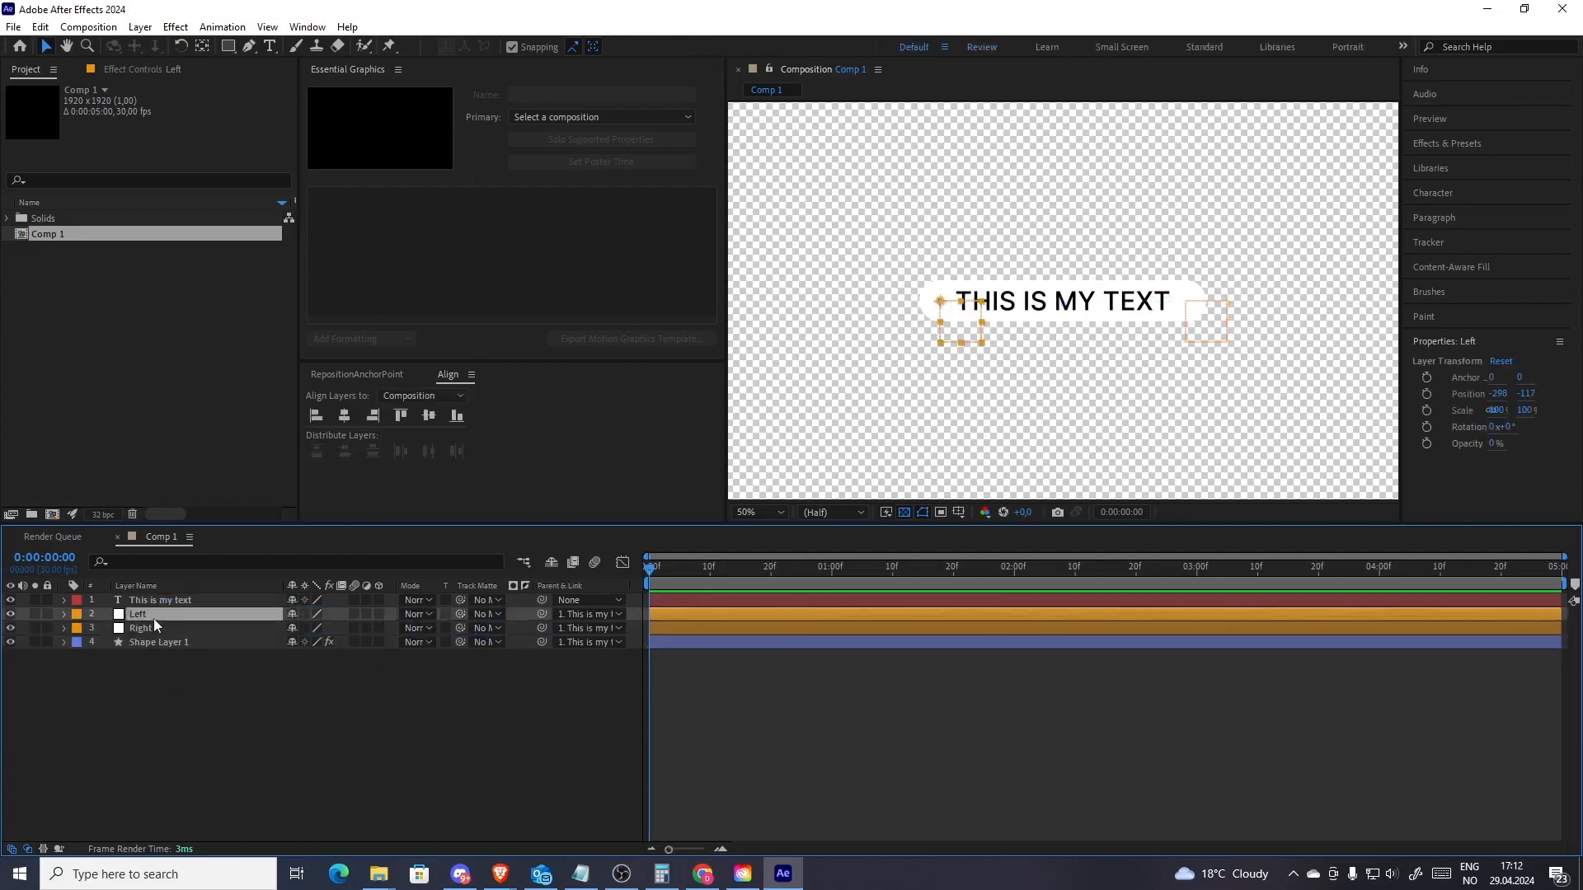
left_click(154, 626, "shift")
key("p")
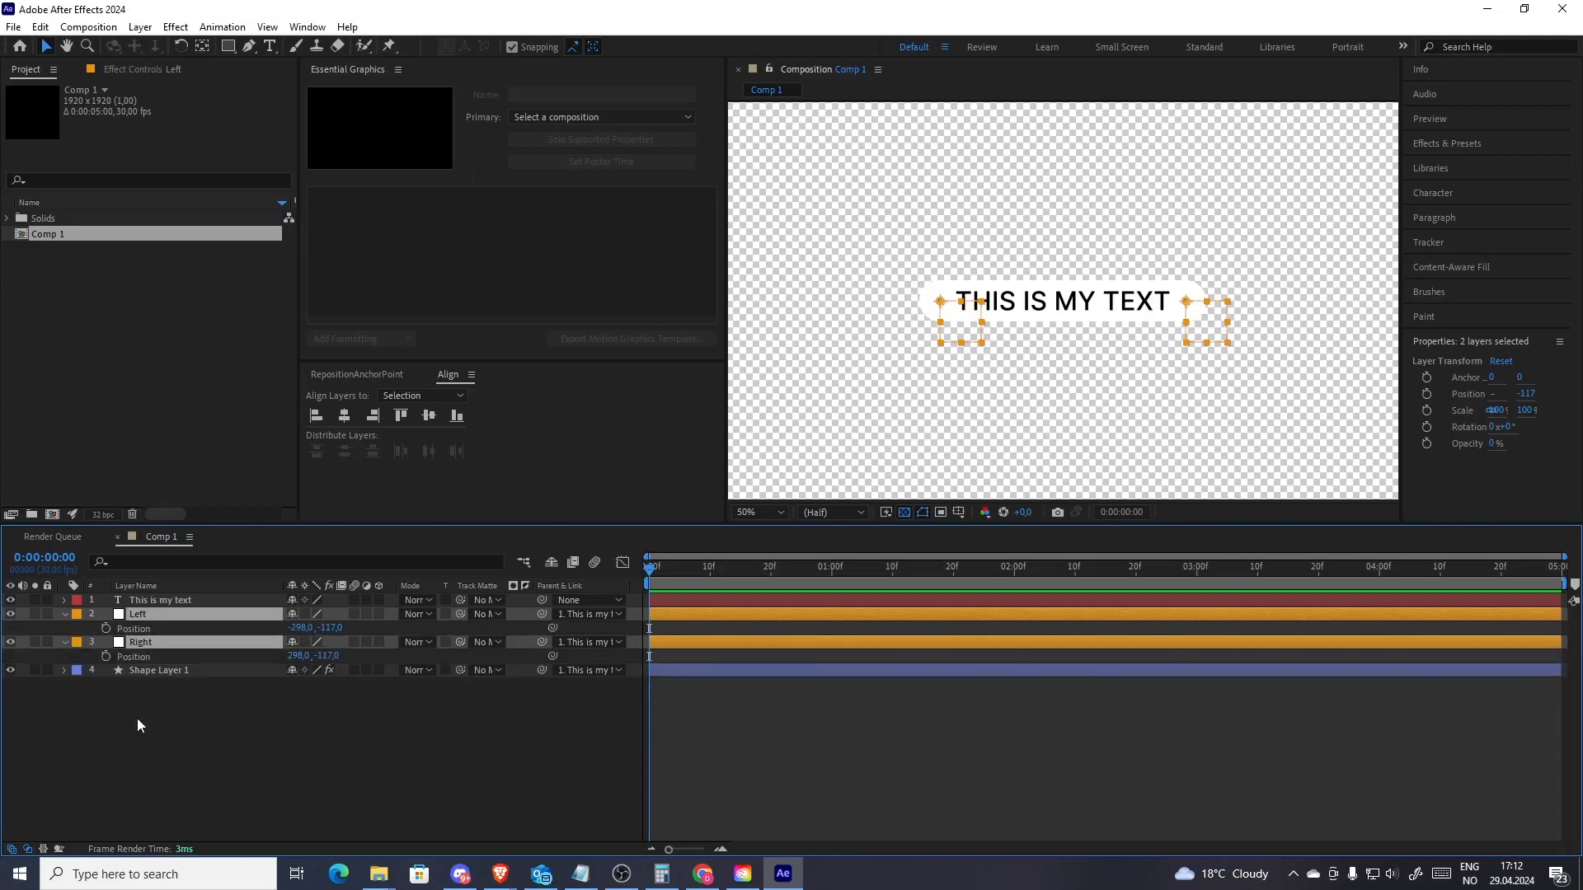
left_click(177, 602)
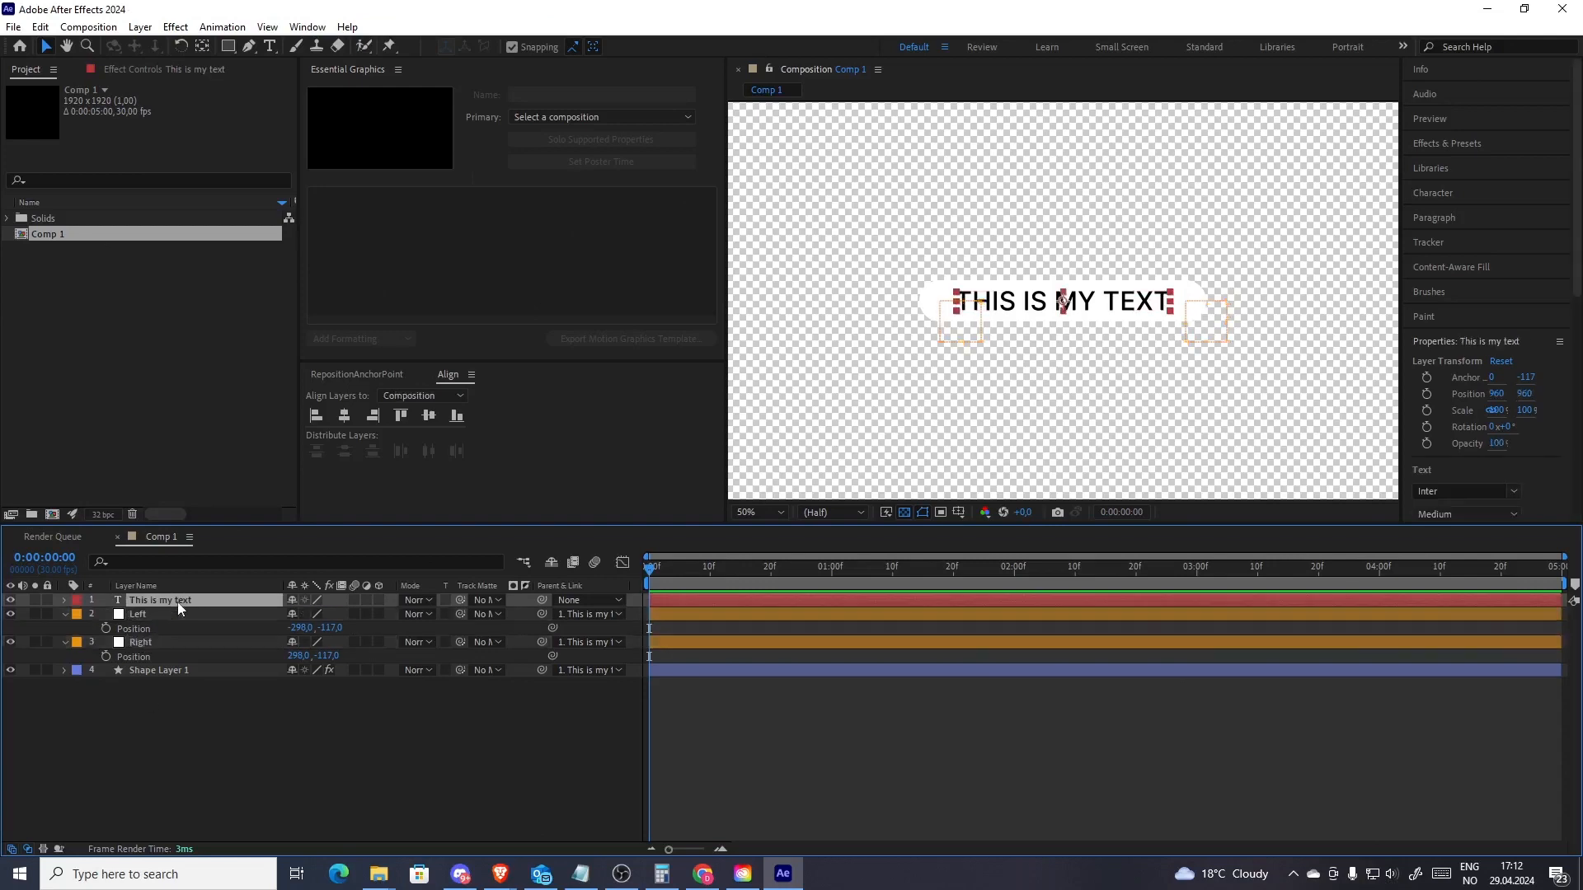
left_click(106, 626)
left_click(105, 627, "alt")
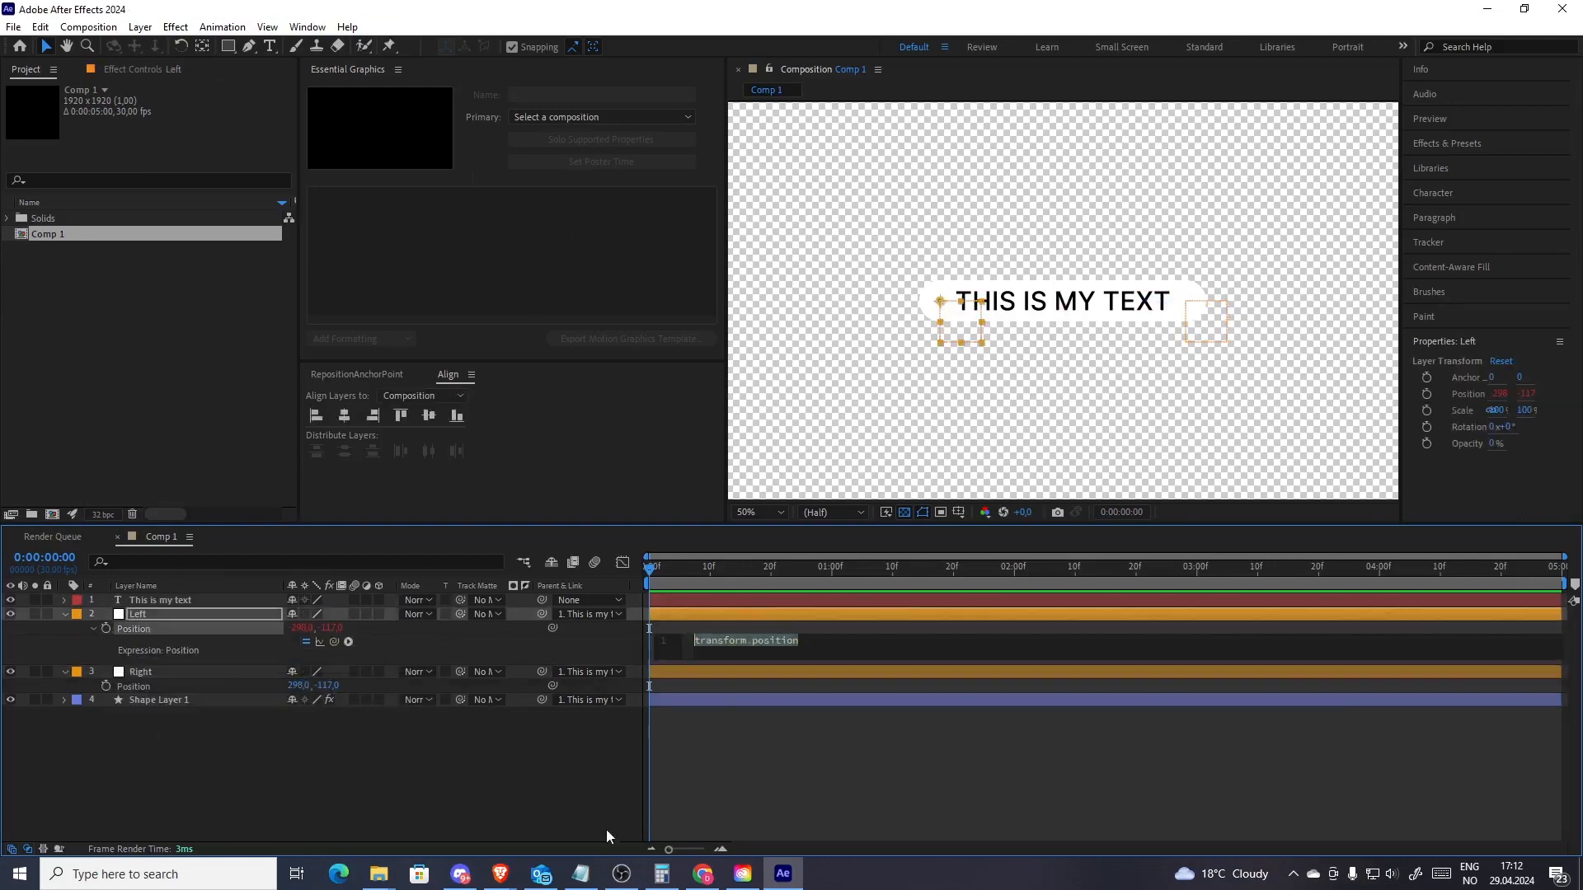
Start the expression with l = thisComp.layer("This is my text").sourceRectAtTime(); using the pick whip for the layer
left_click(710, 647)
type("l =")
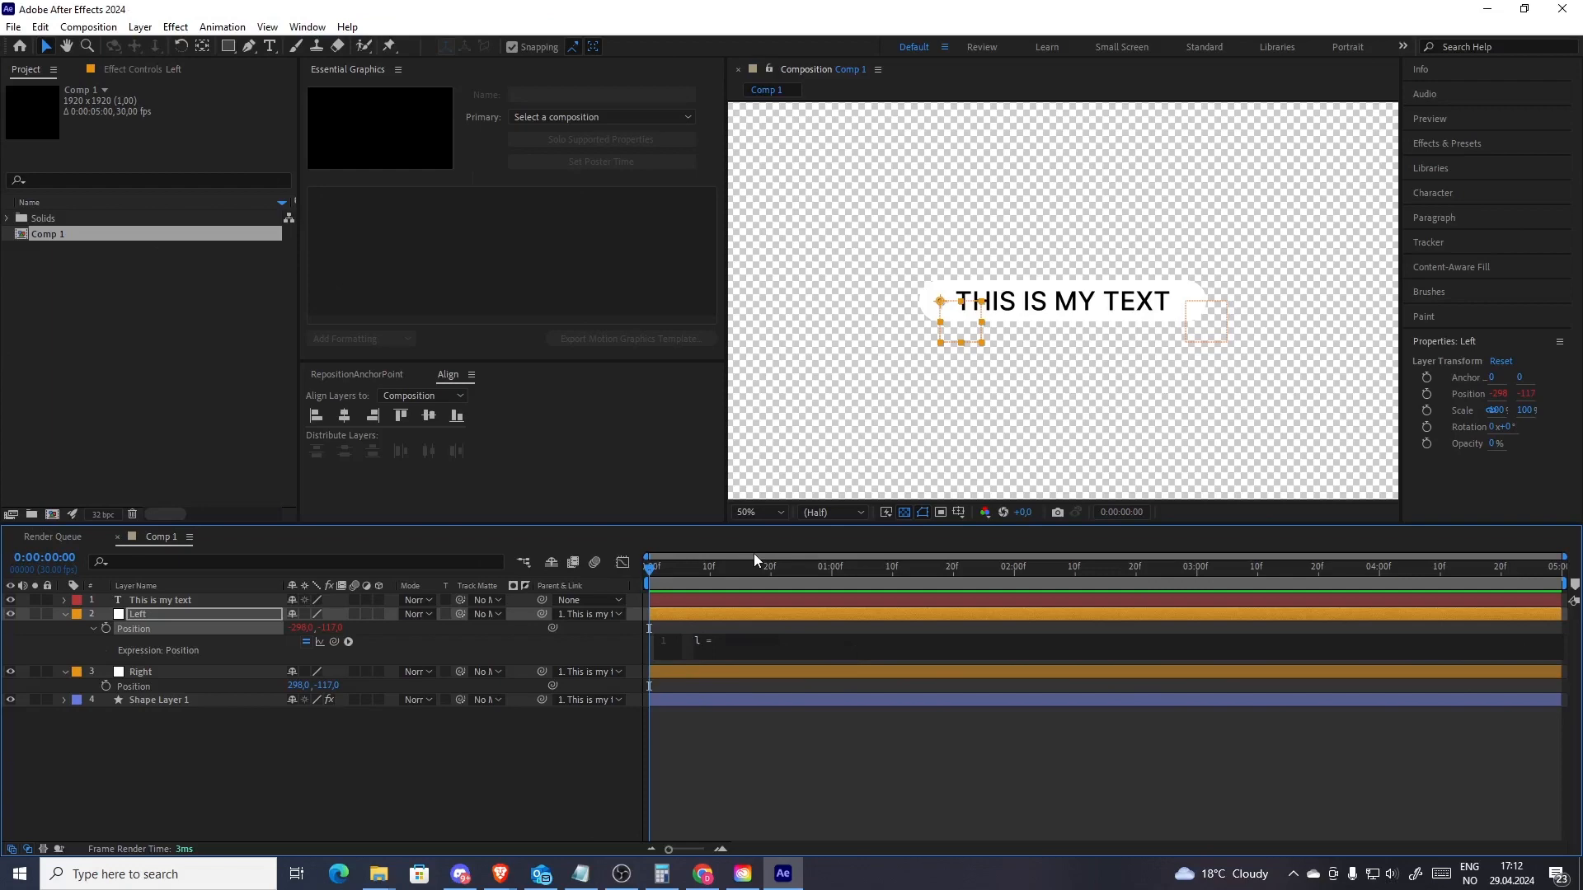
left_click_drag(334, 642, 167, 598)
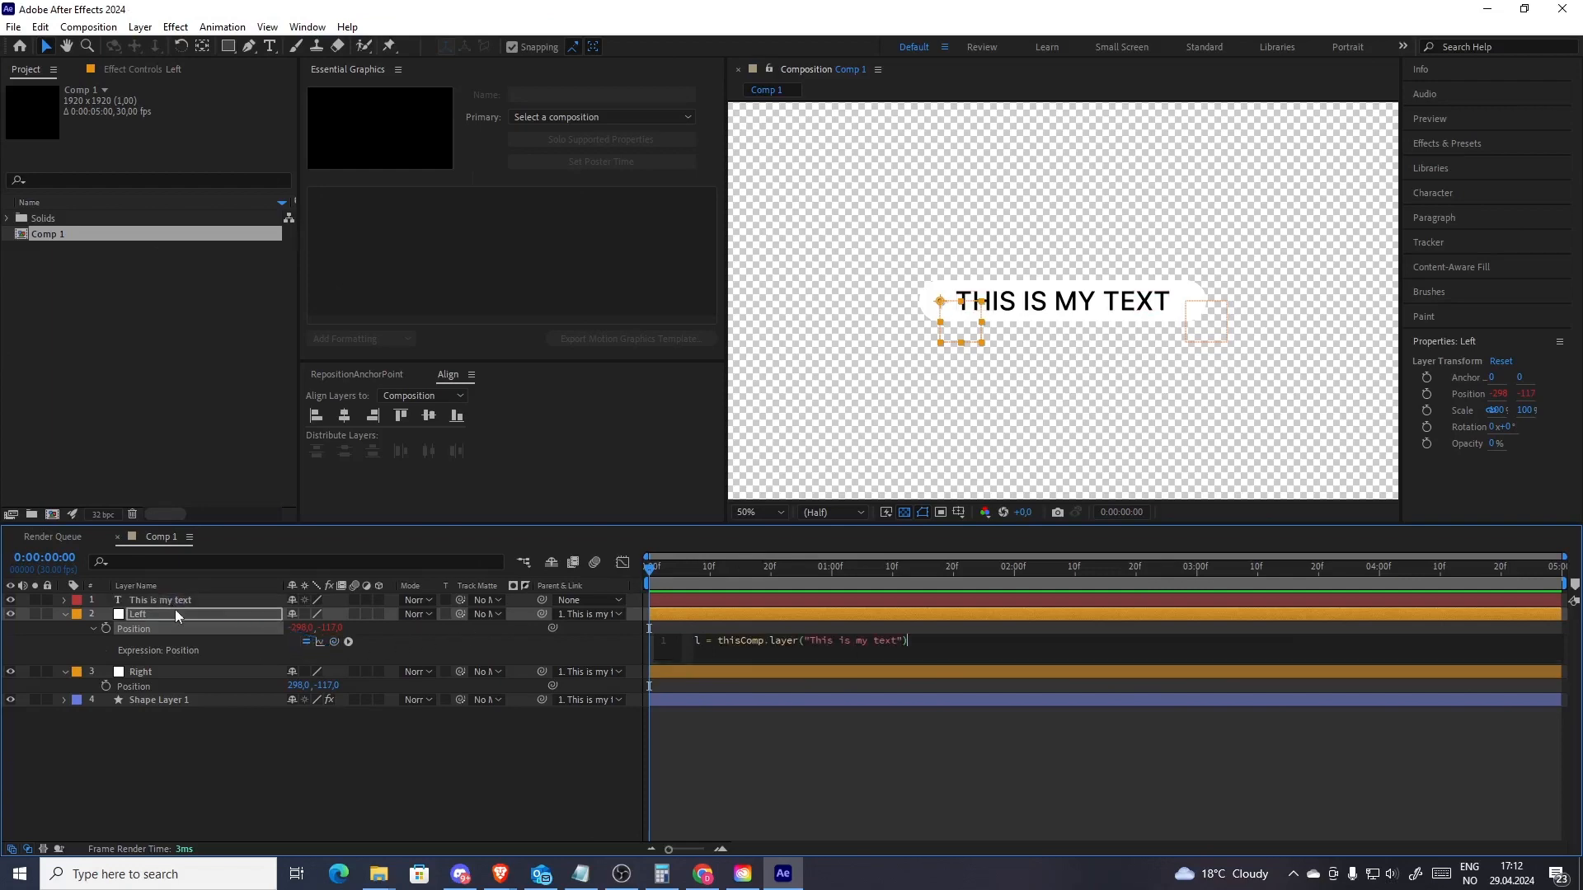
type(".source")
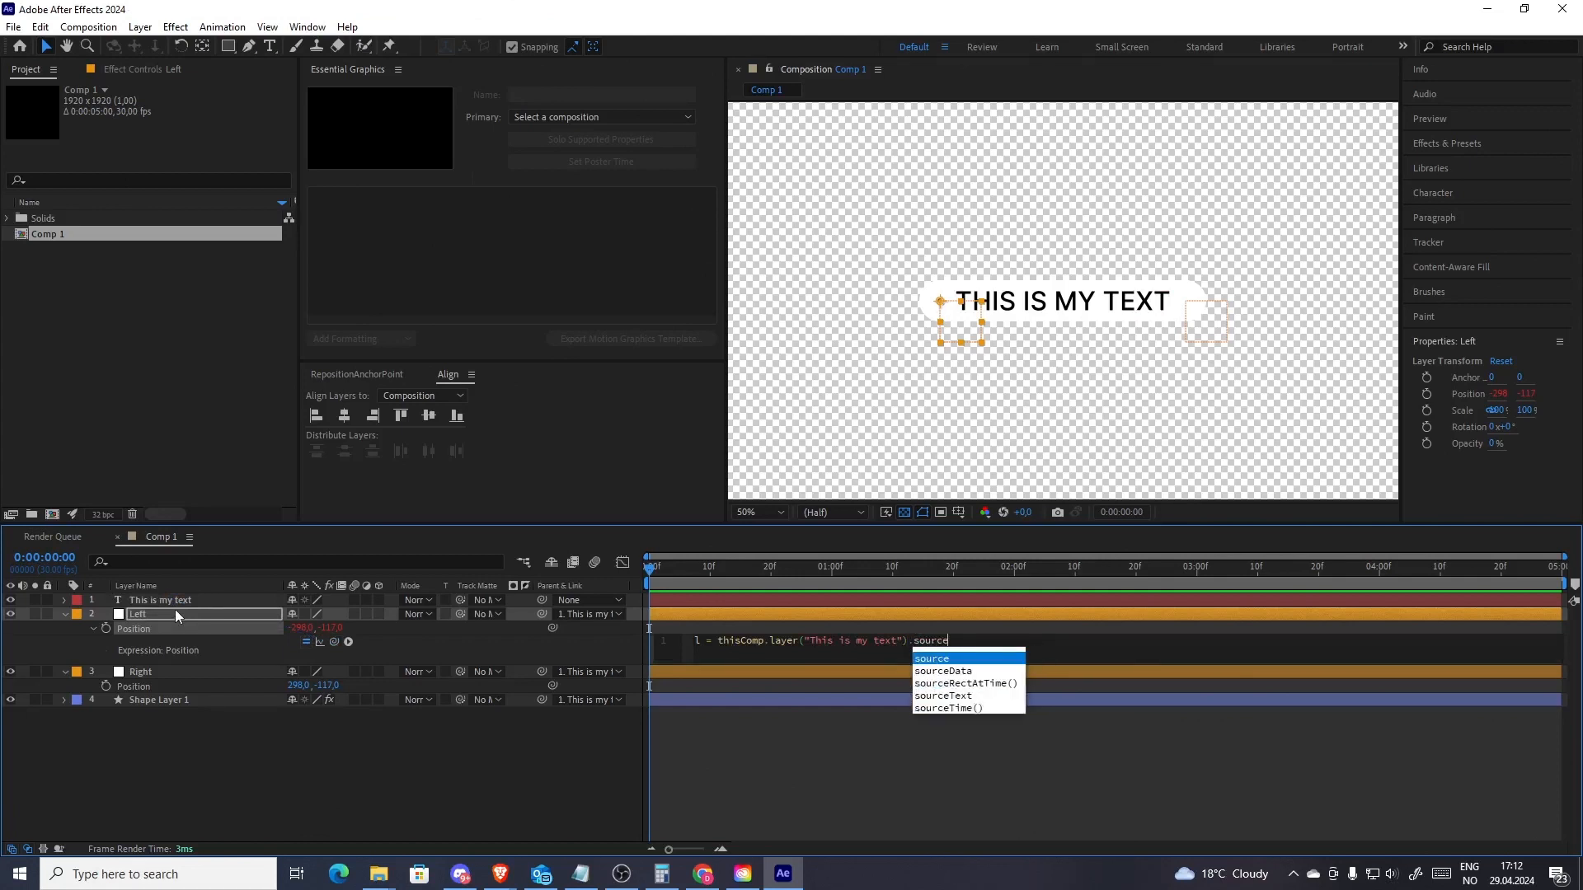
key("Down")
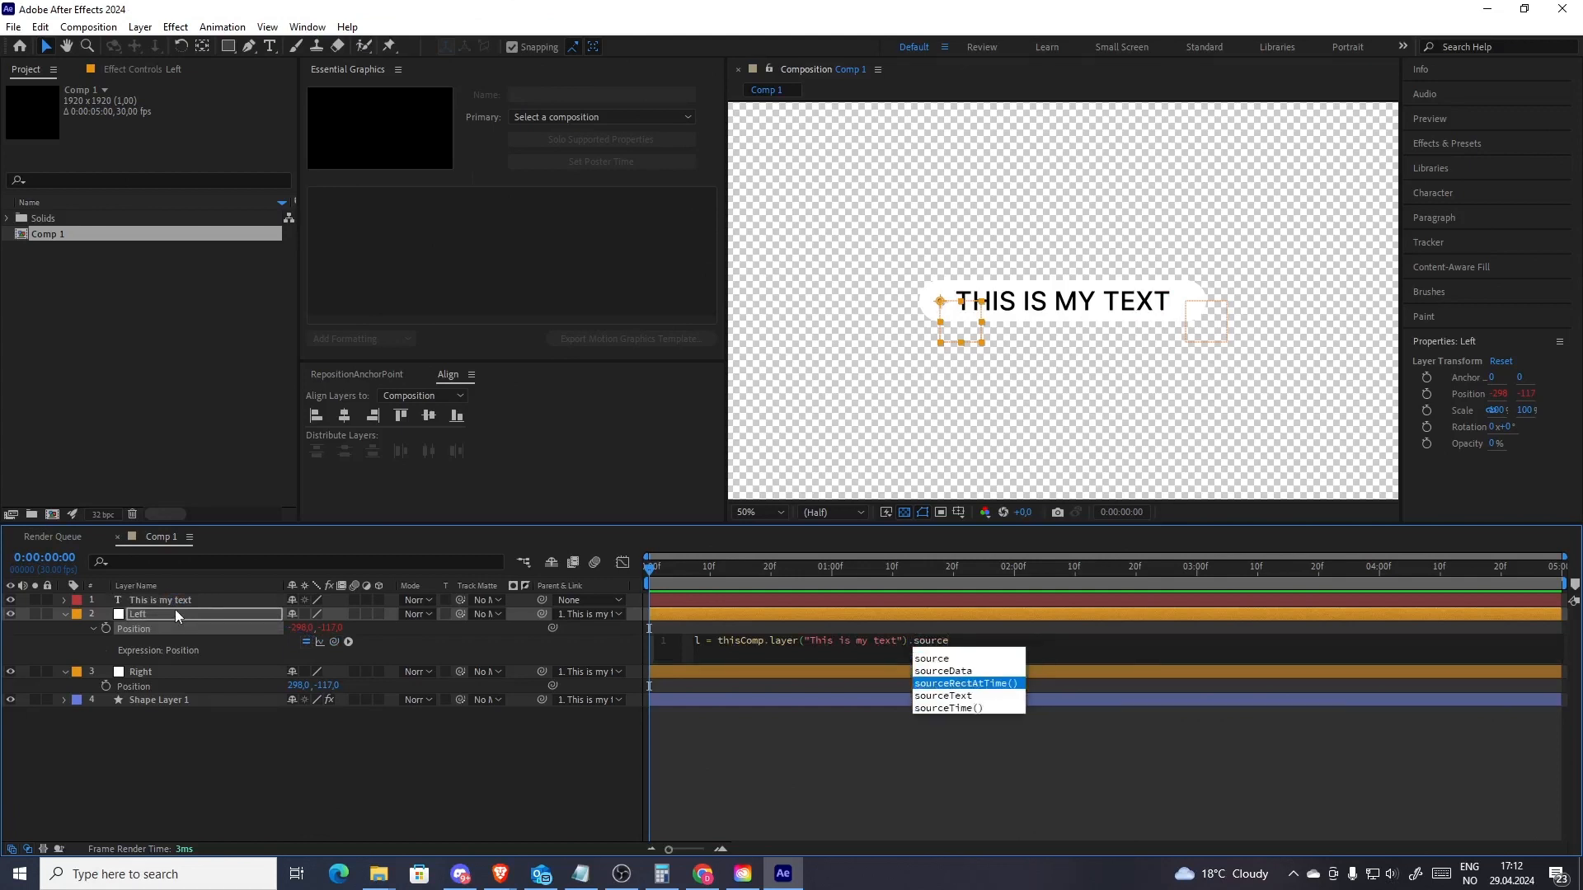
key("Return")
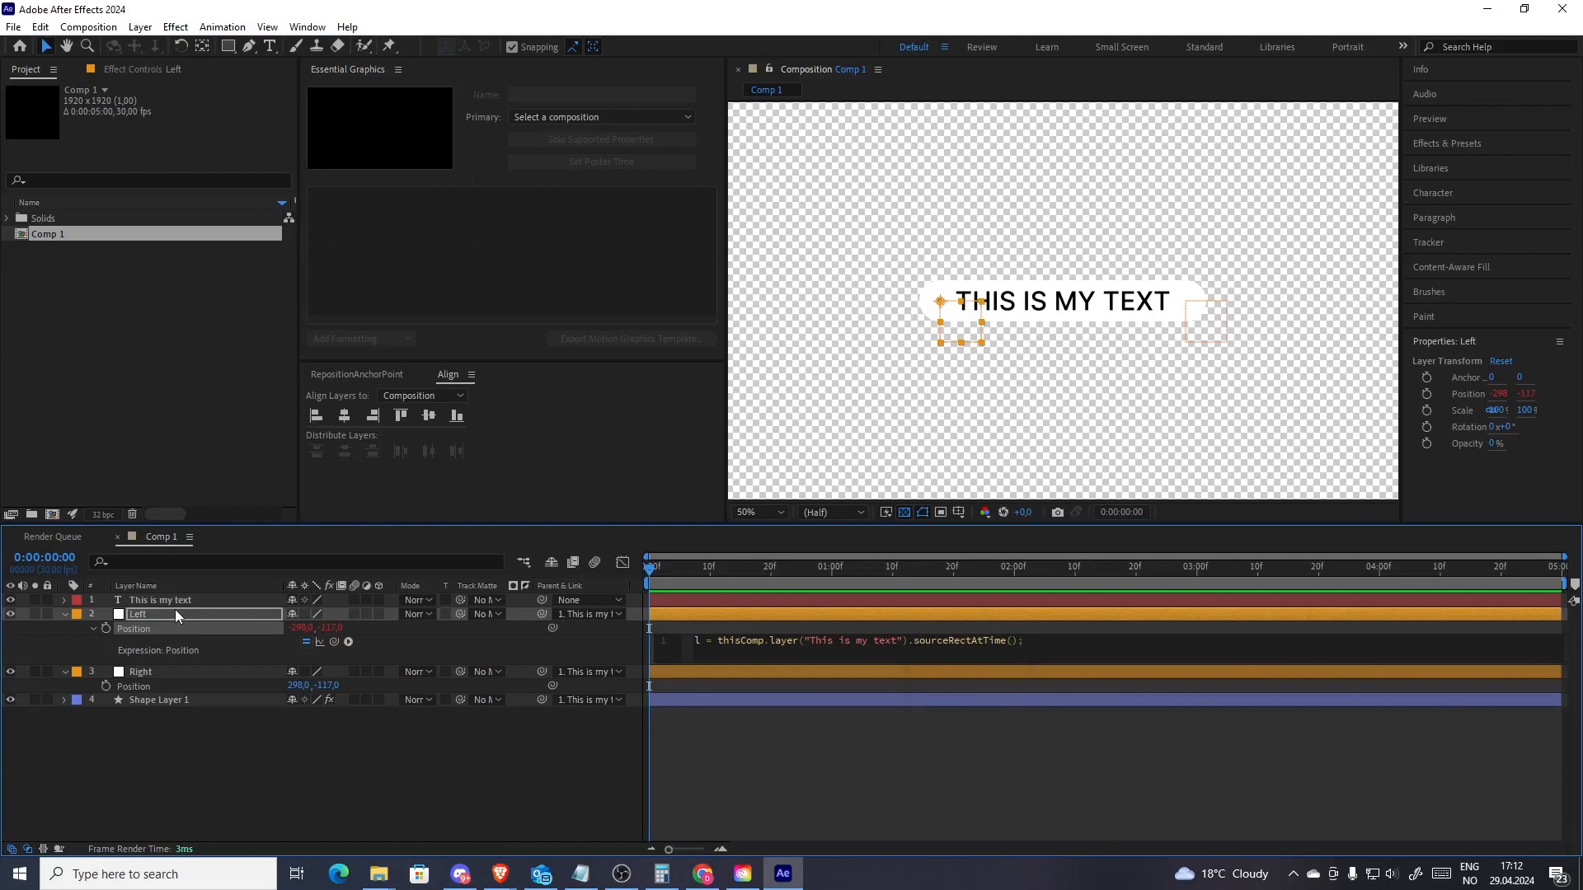
type(";")
key("Return")
key("Return")
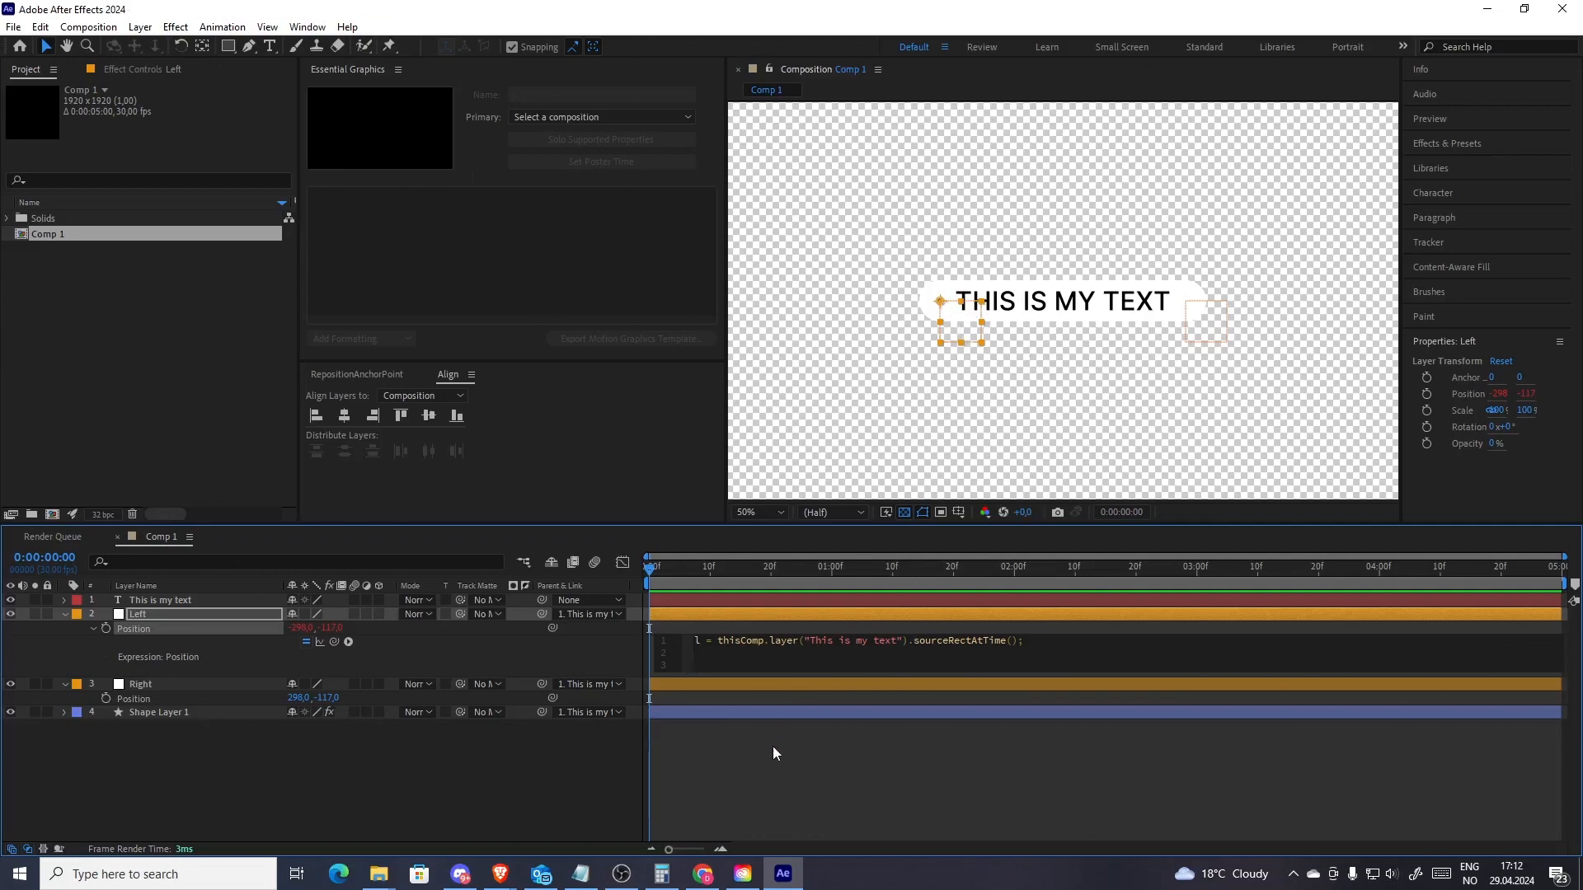
Add the line x = l.left; to Left's Position expression
type("x = l.left;")
key("Return")
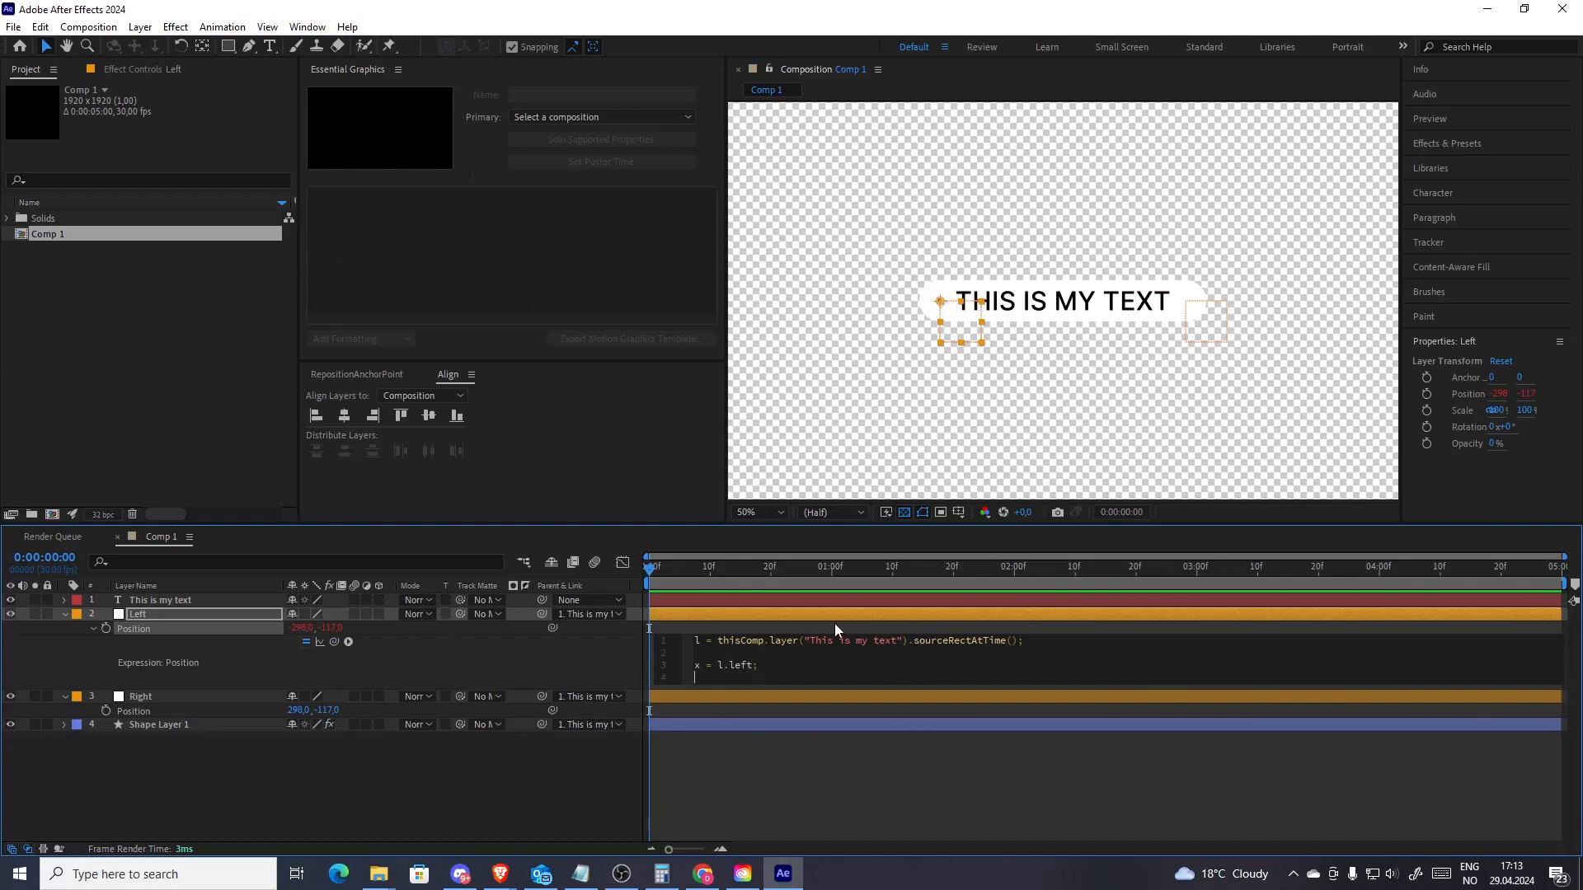
Add the line y = l.top+(l.height/2); to Left's Position expression
type("y")
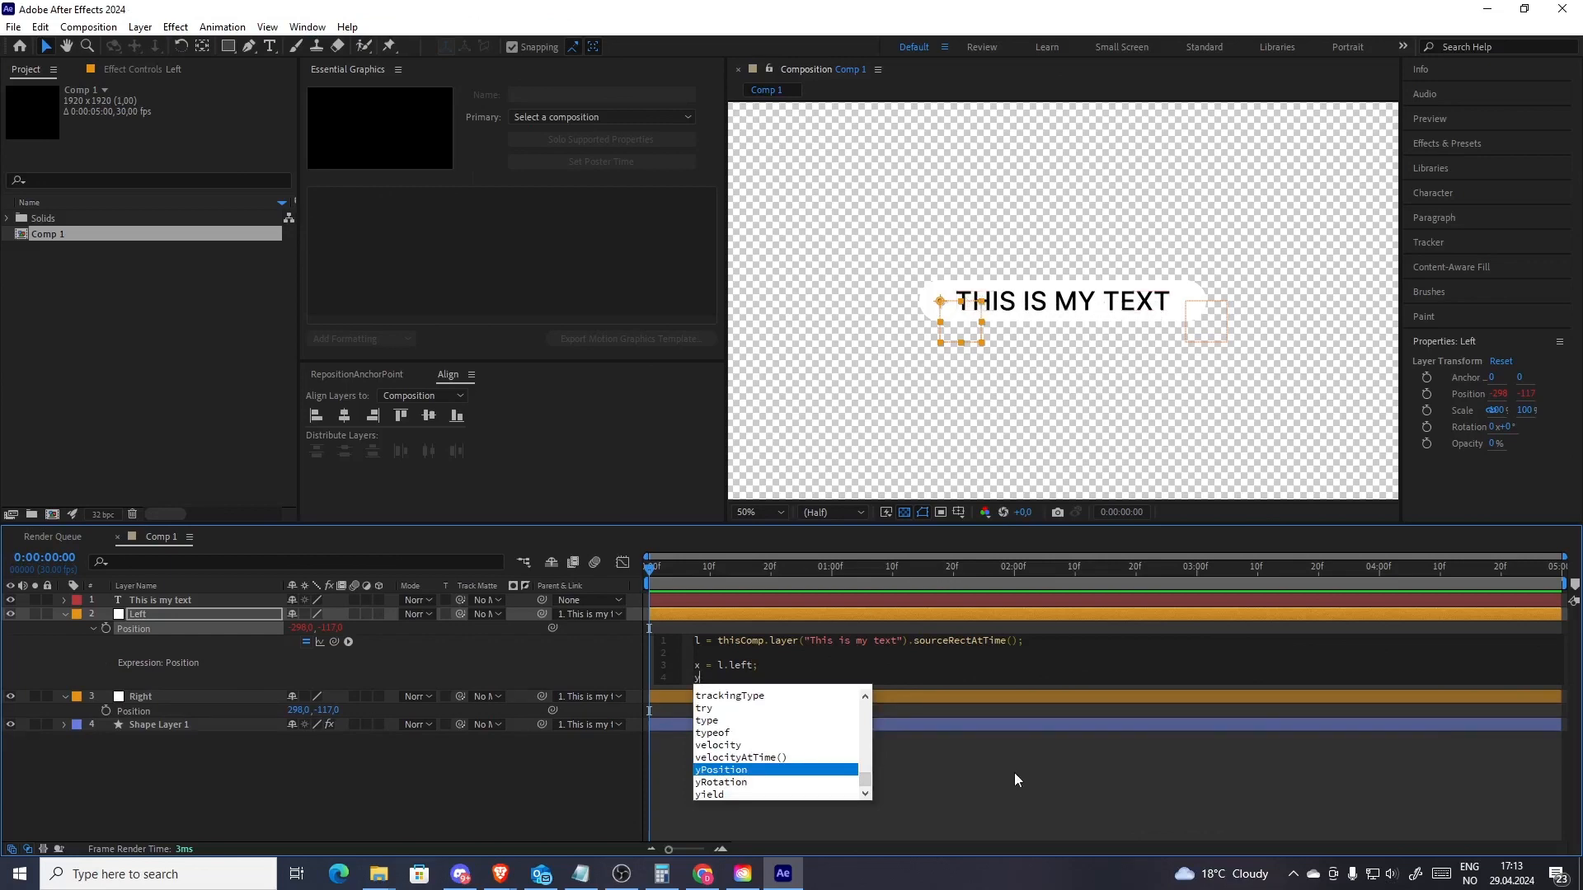
type("=")
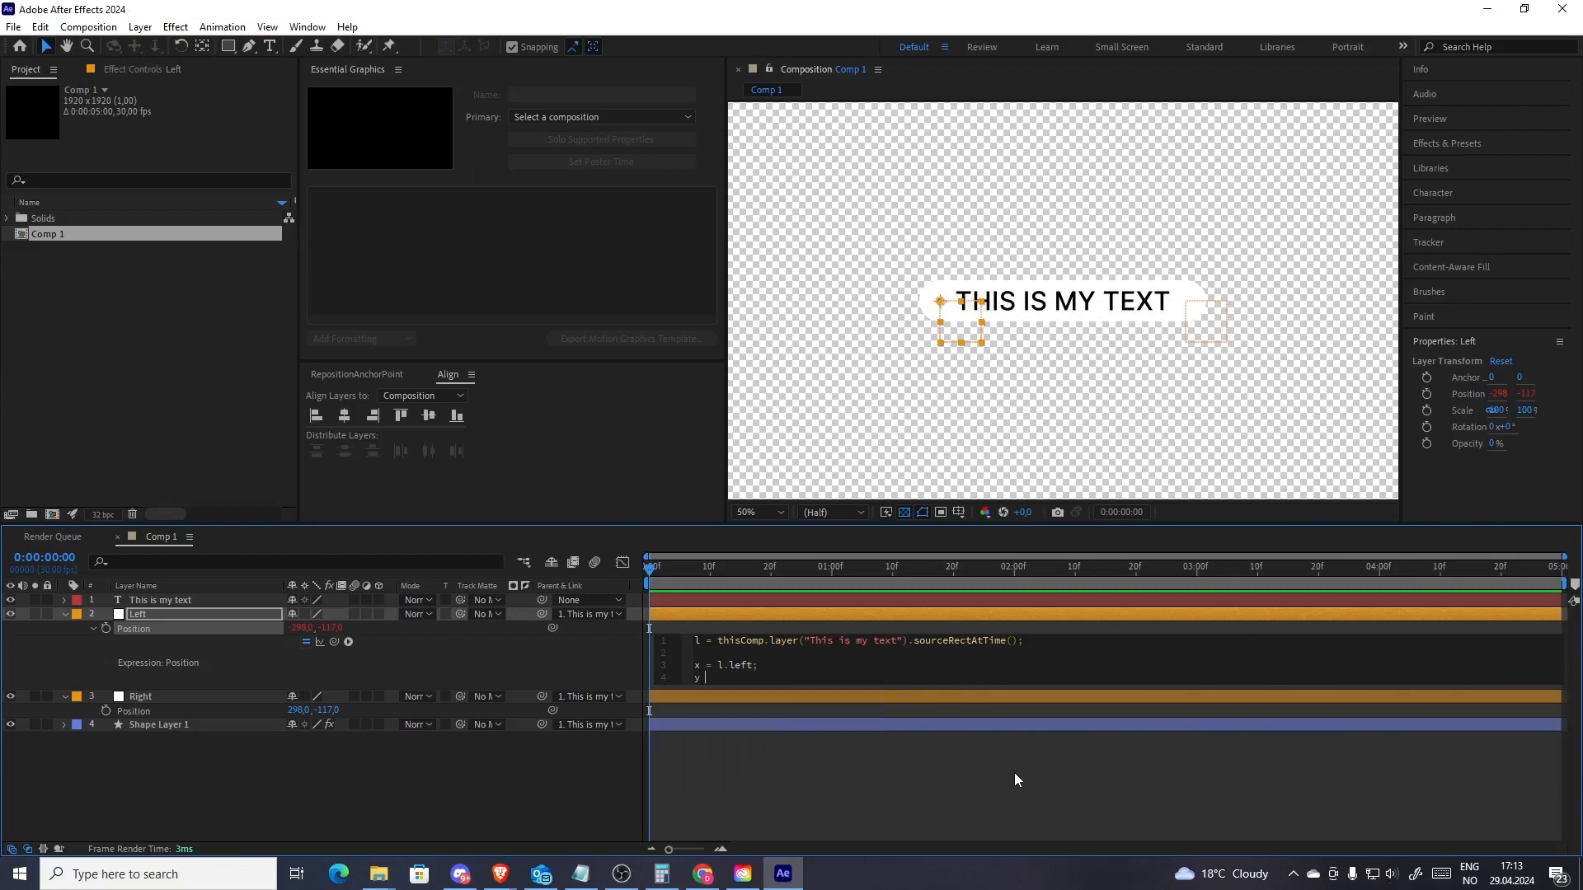
type(" l.top")
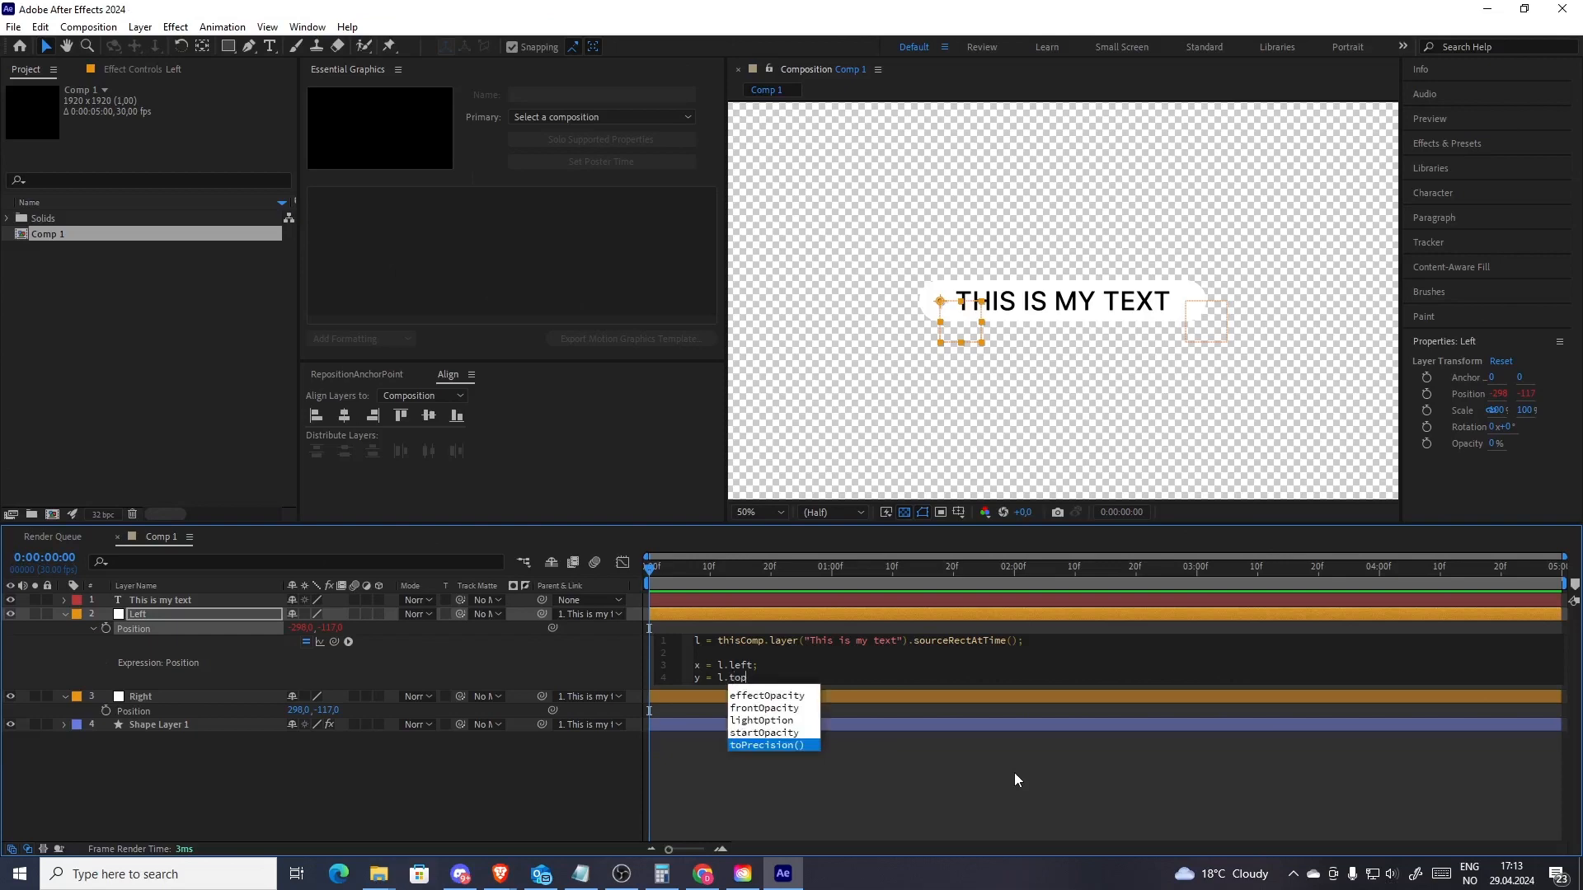
type("+(")
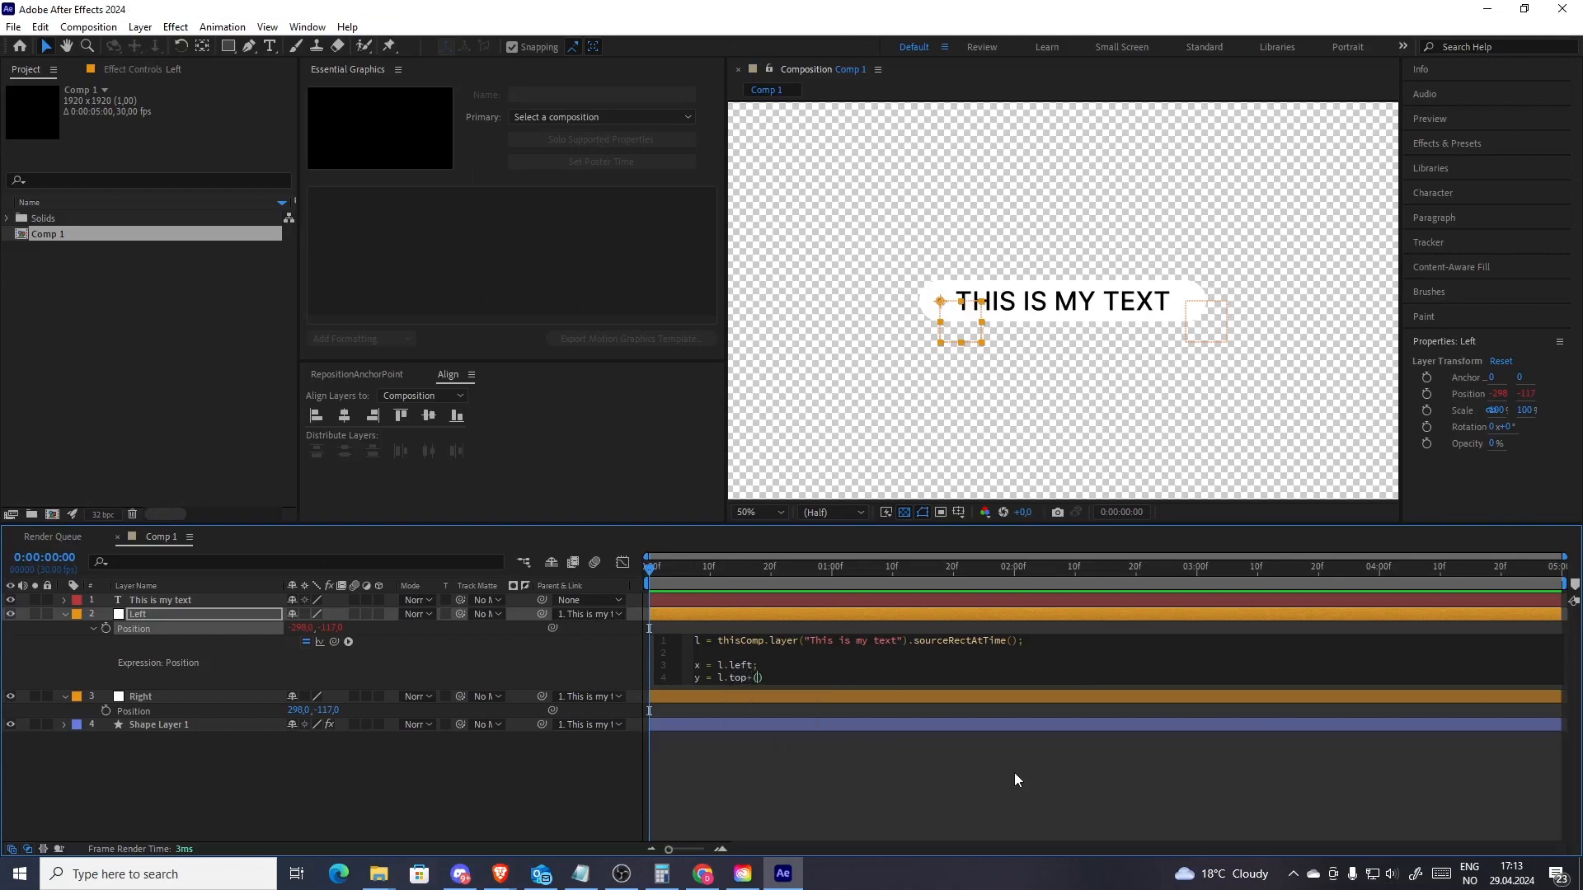
type("l.height/2")
key("Return")
key("Return")
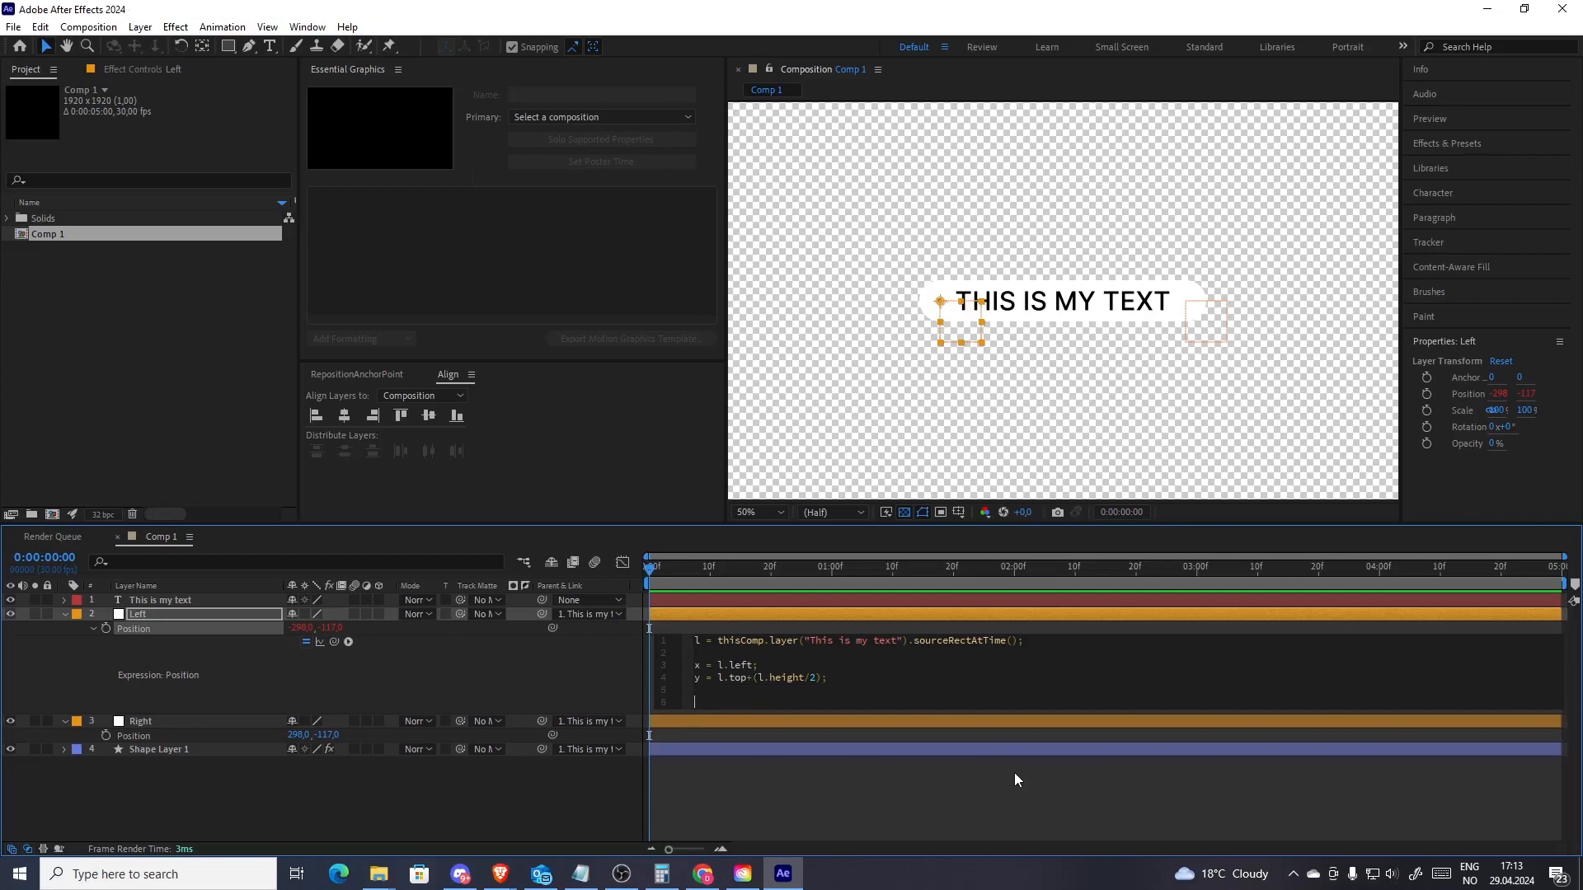
End the expression with [x,y] and apply it
type("[x,y")
left_click(918, 819)
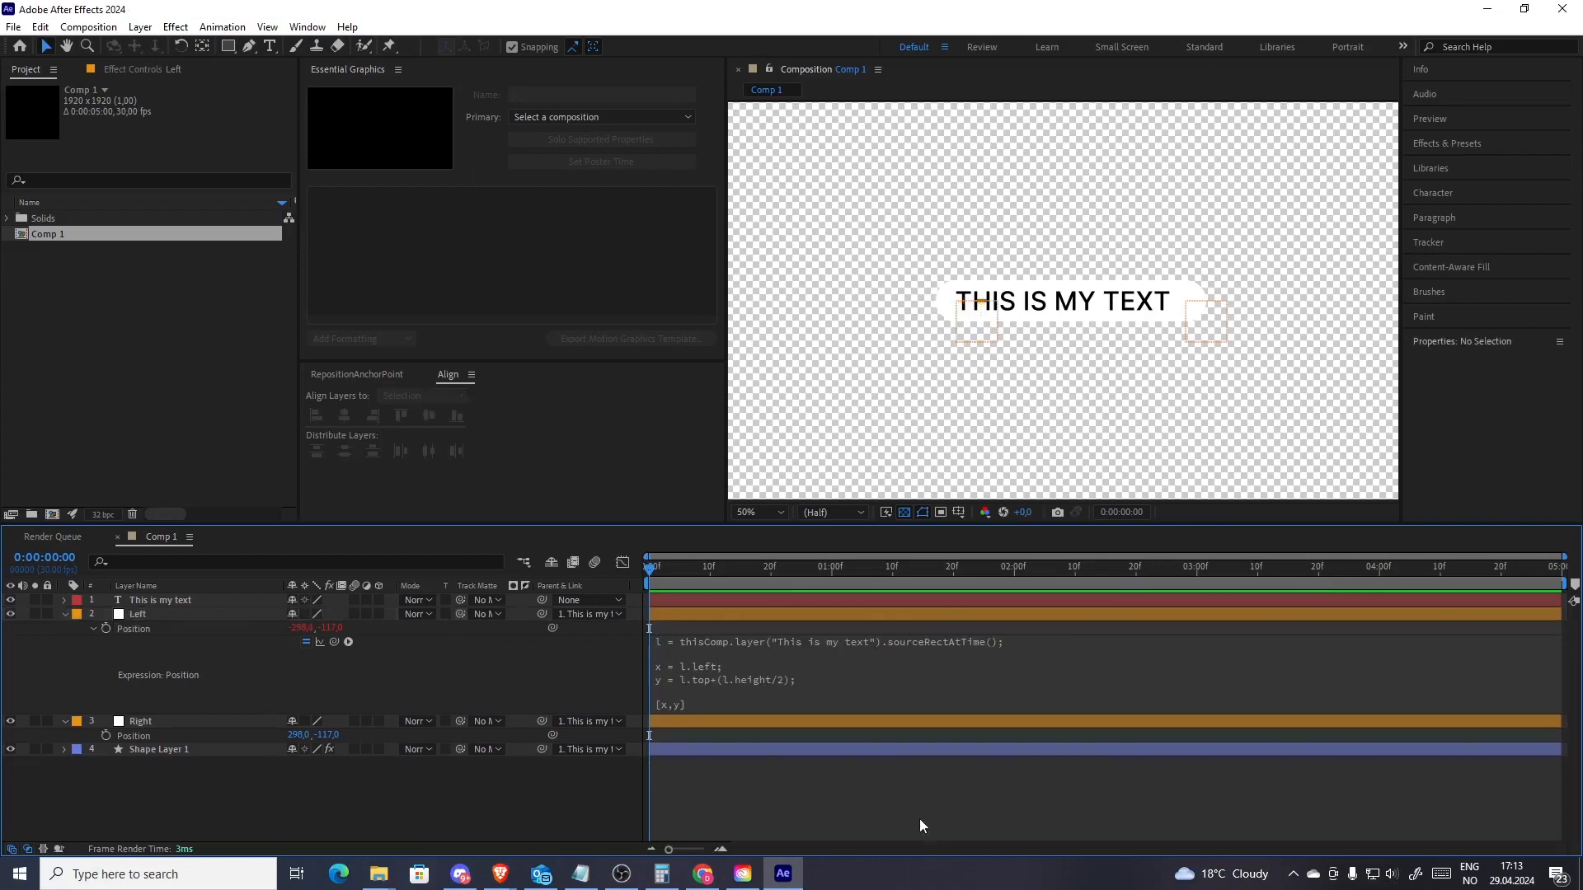
Try replacing the title text with "repos", then undo the change
left_click(190, 602)
double_click(1095, 310)
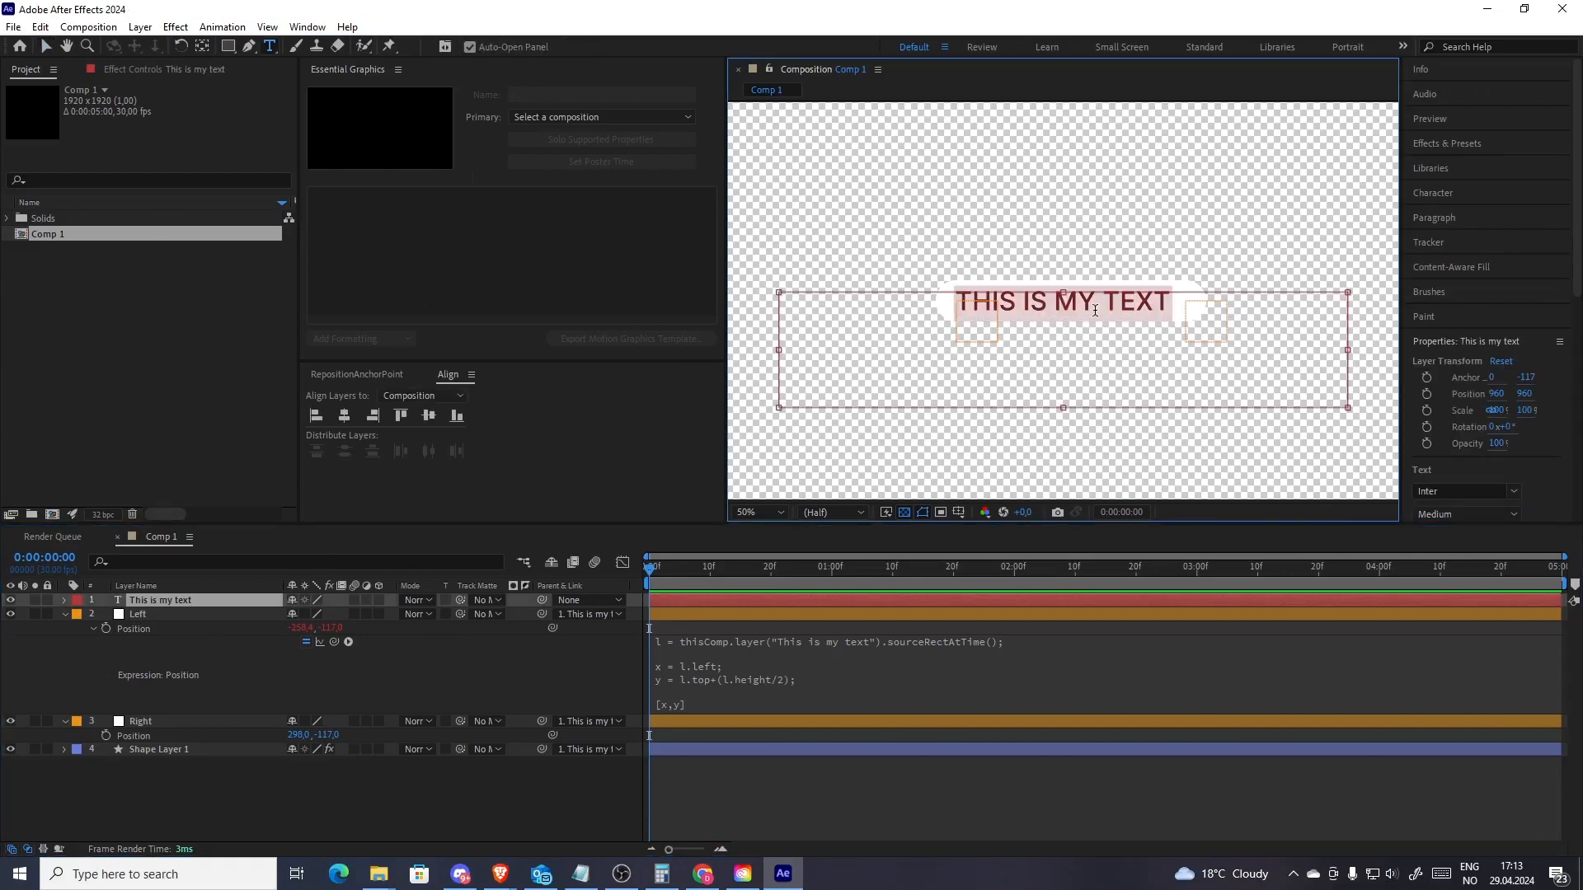
type("repos")
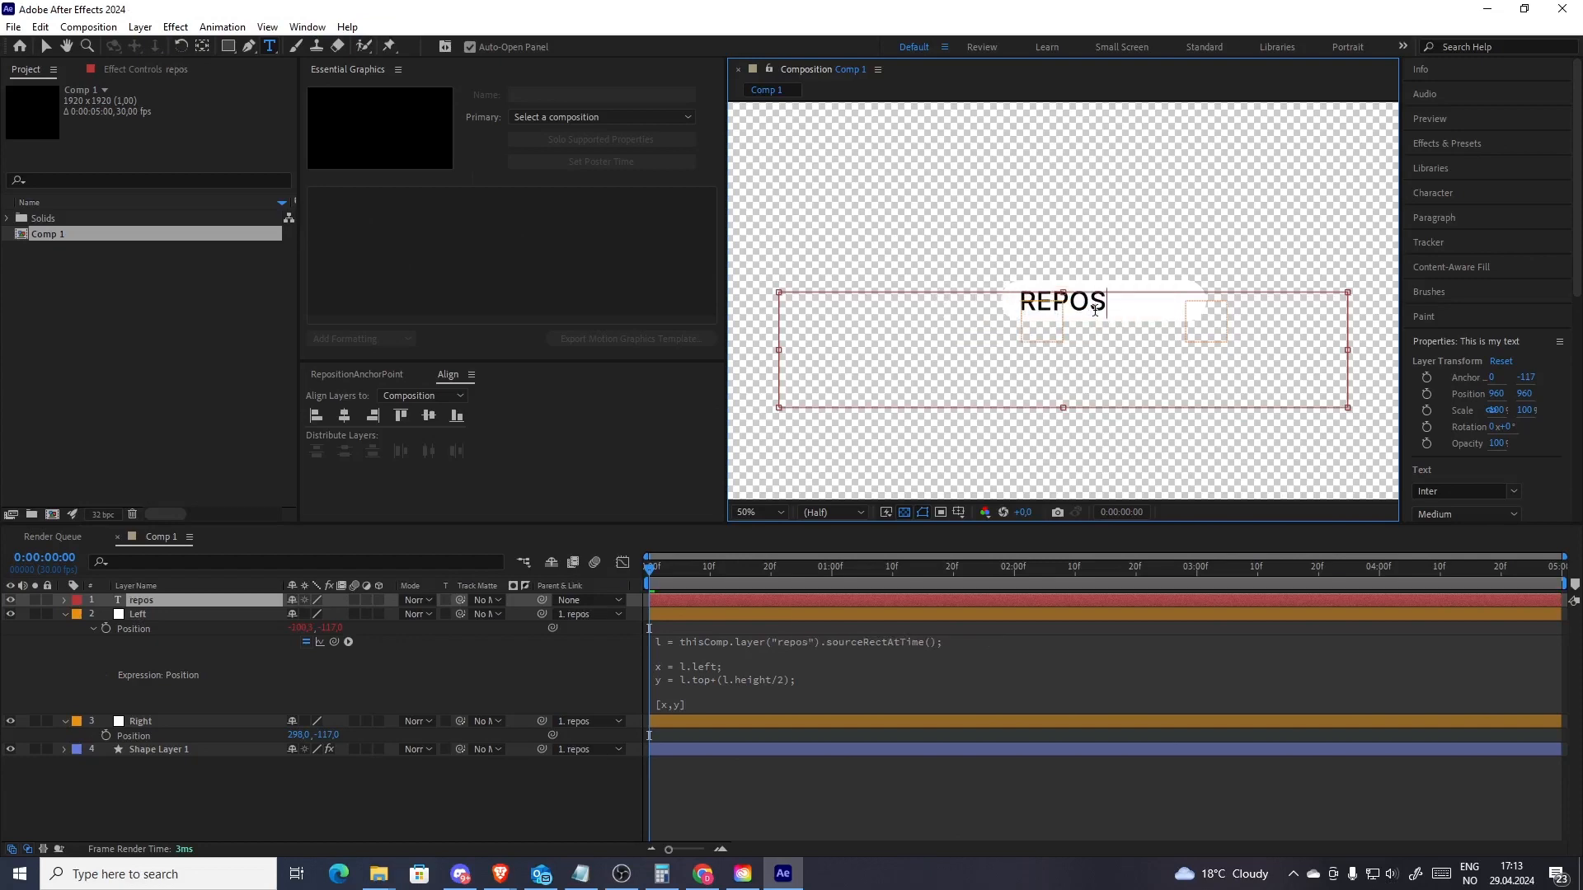
key("ctrl+z")
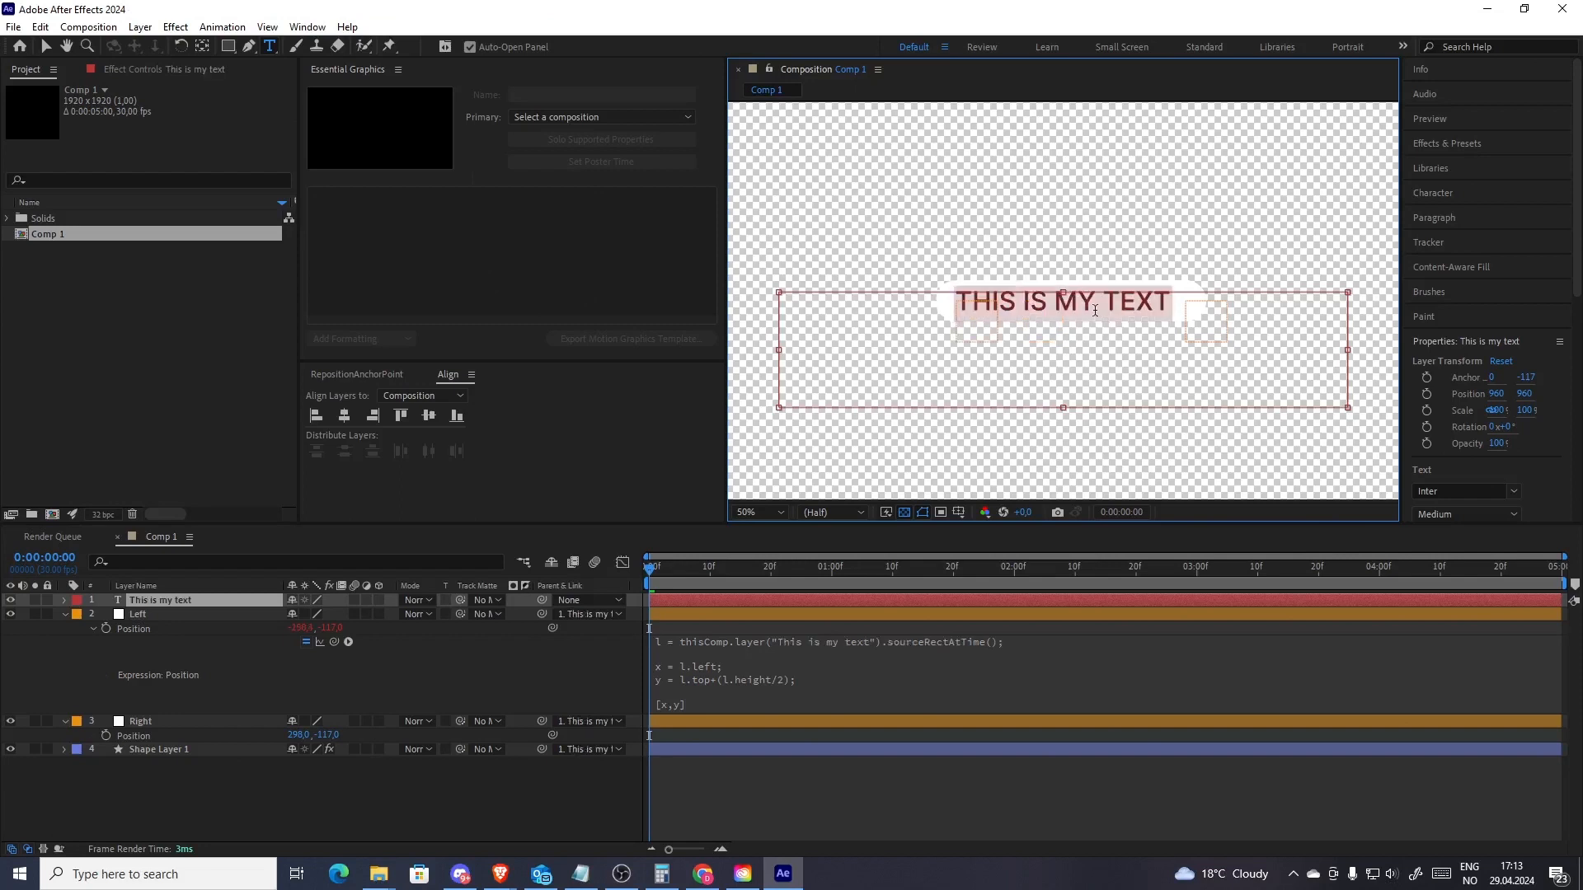
left_click(726, 789)
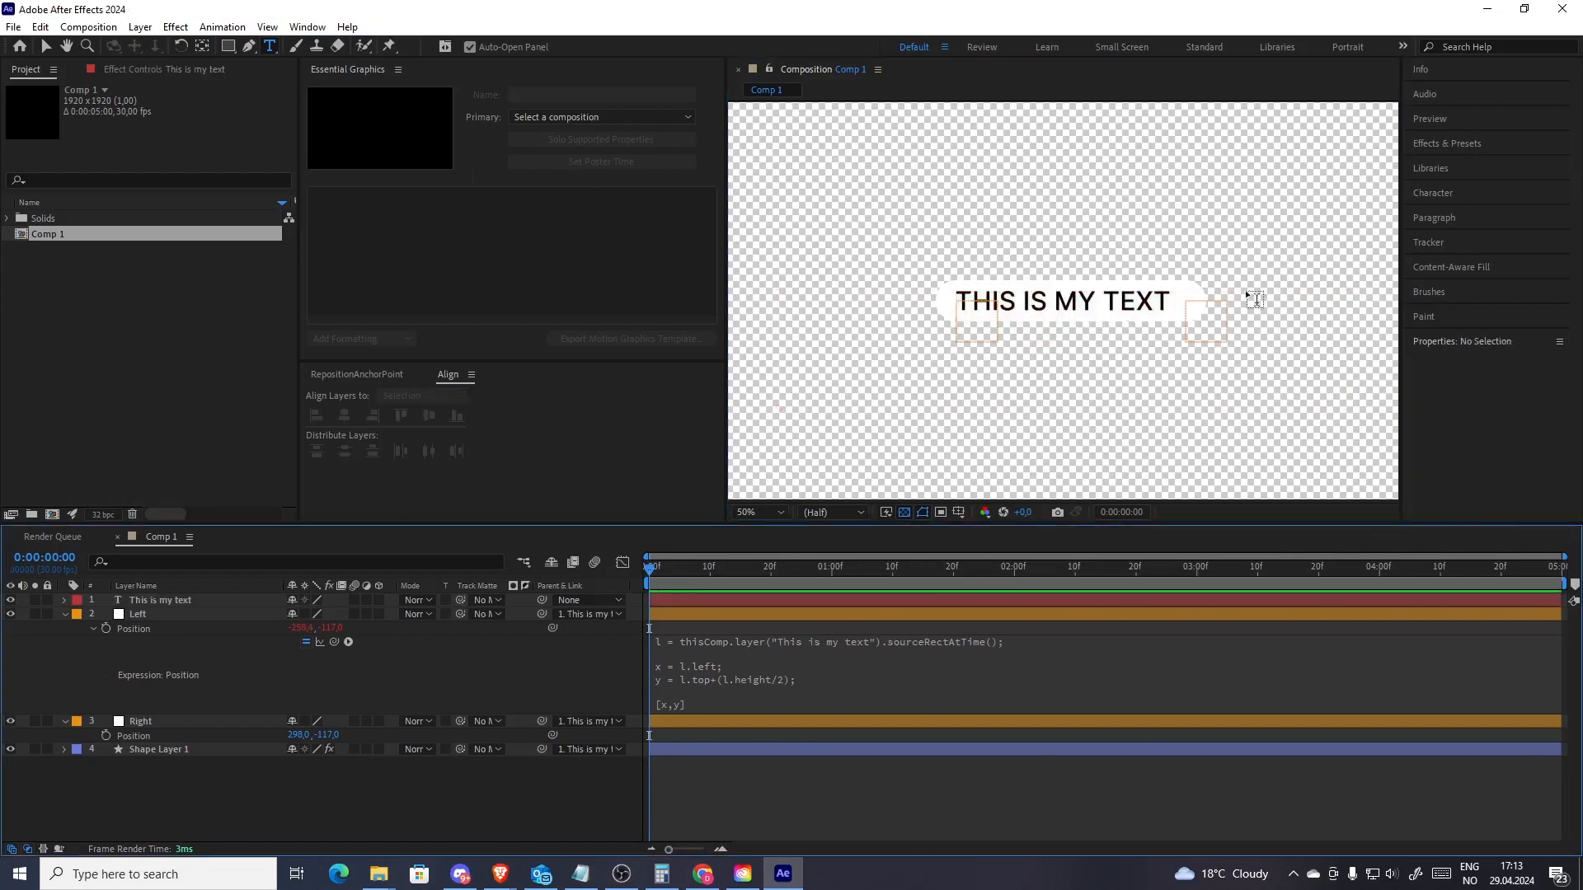
Copy Left's Position expression and paste it as a new expression on Right's Position
left_click(729, 678)
key("ctrl+c")
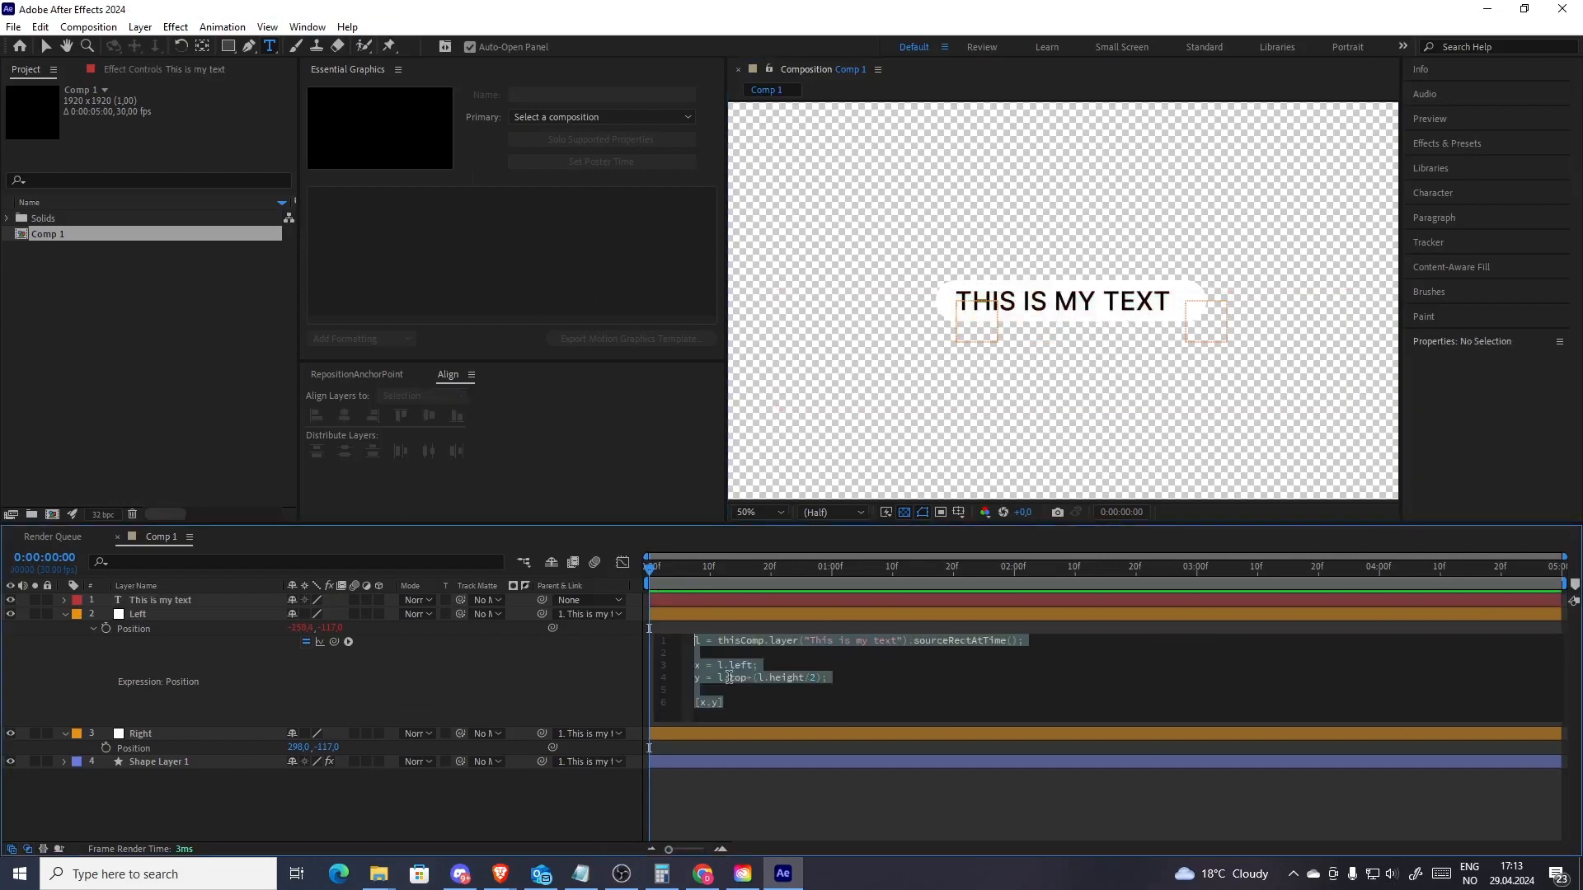
left_click(494, 800)
left_click(105, 748, "alt")
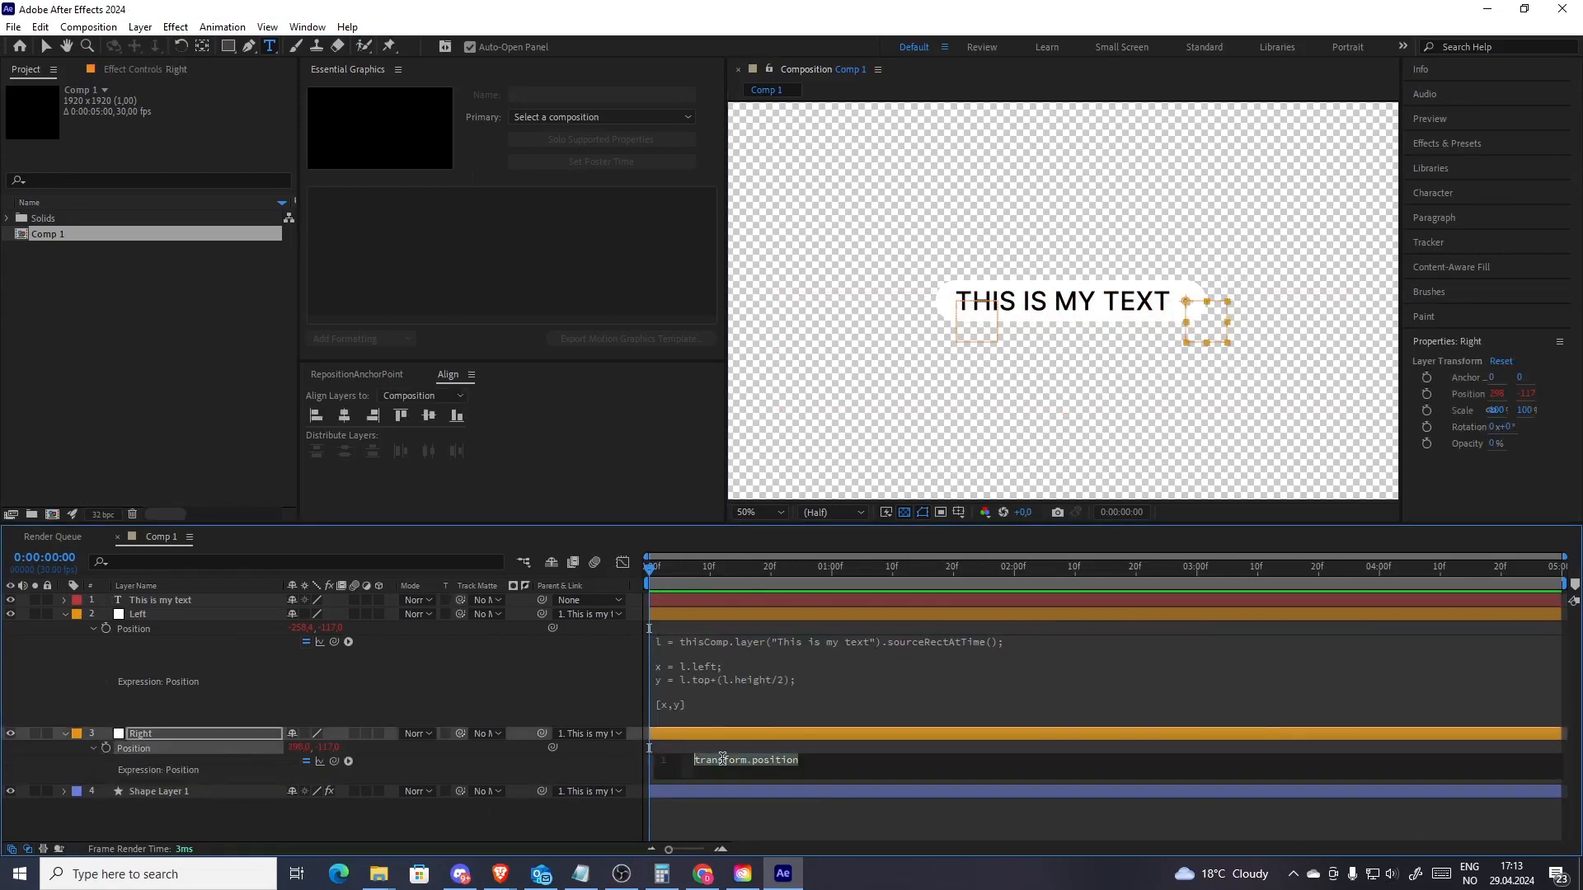
key("ctrl+v")
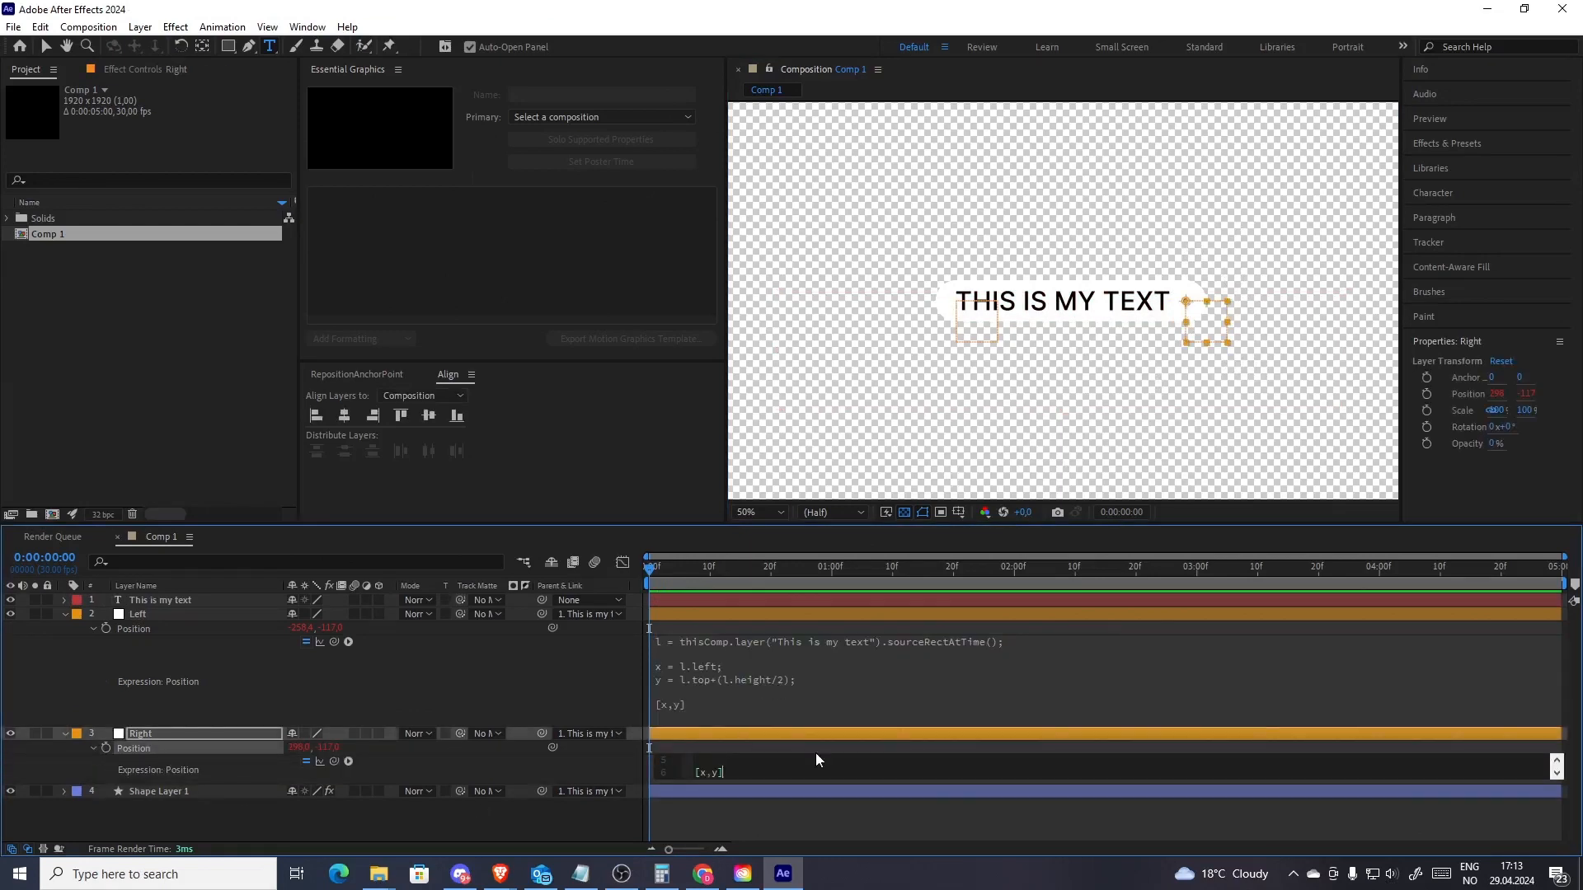
Change Right's x line to x = l.left+l.width; and apply the expression
left_click_drag(816, 528, 814, 391)
left_click(751, 633)
left_click(784, 701)
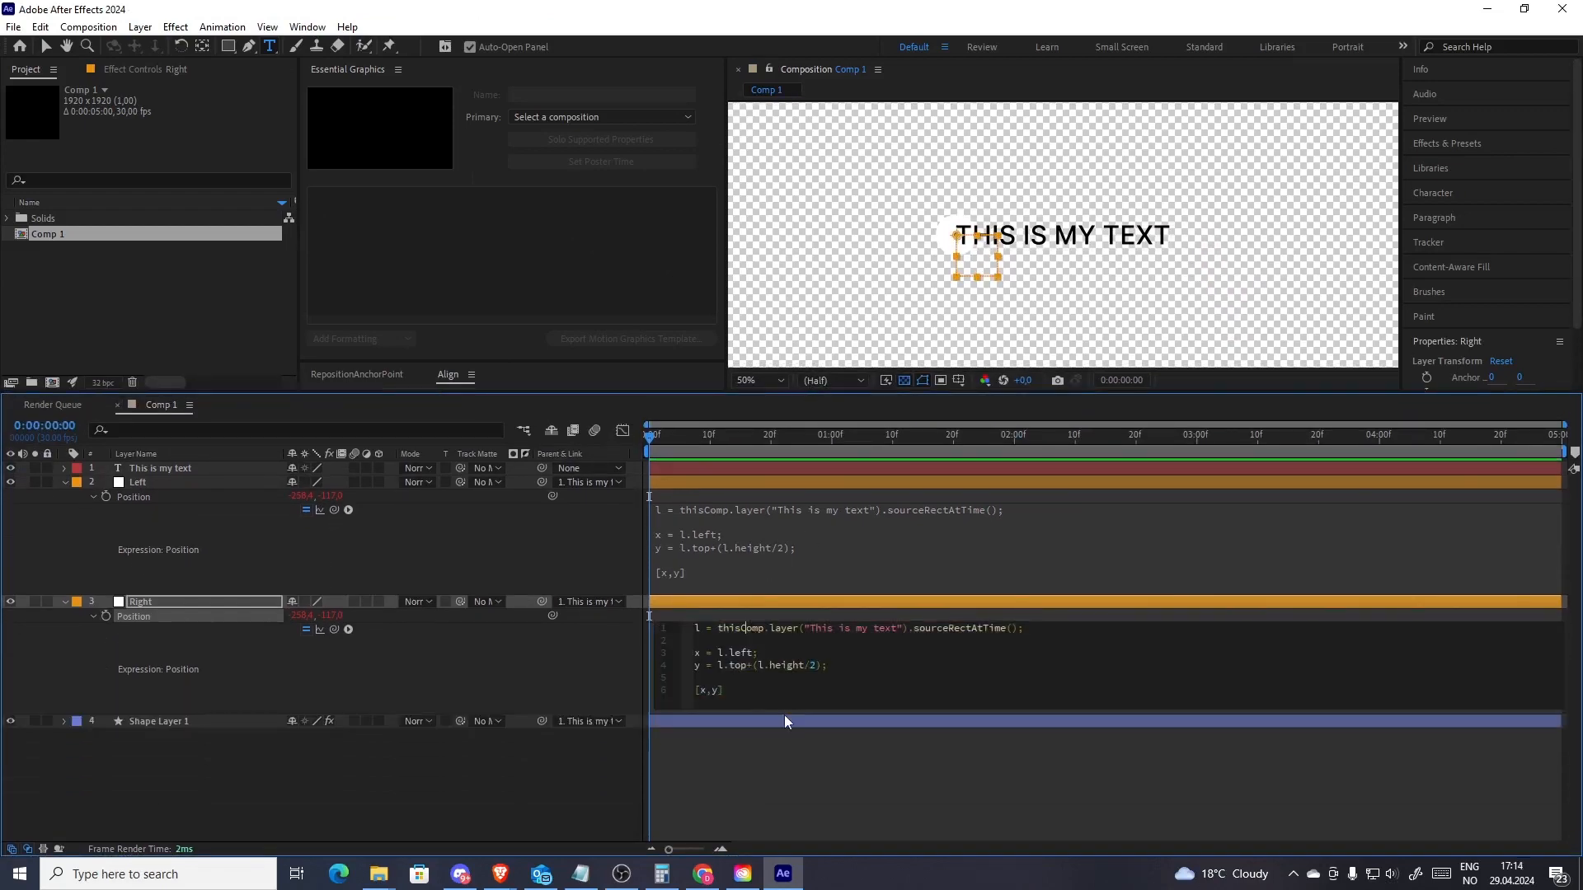
left_click_drag(752, 652, 717, 653)
left_click(754, 652)
type("l.left+l.width")
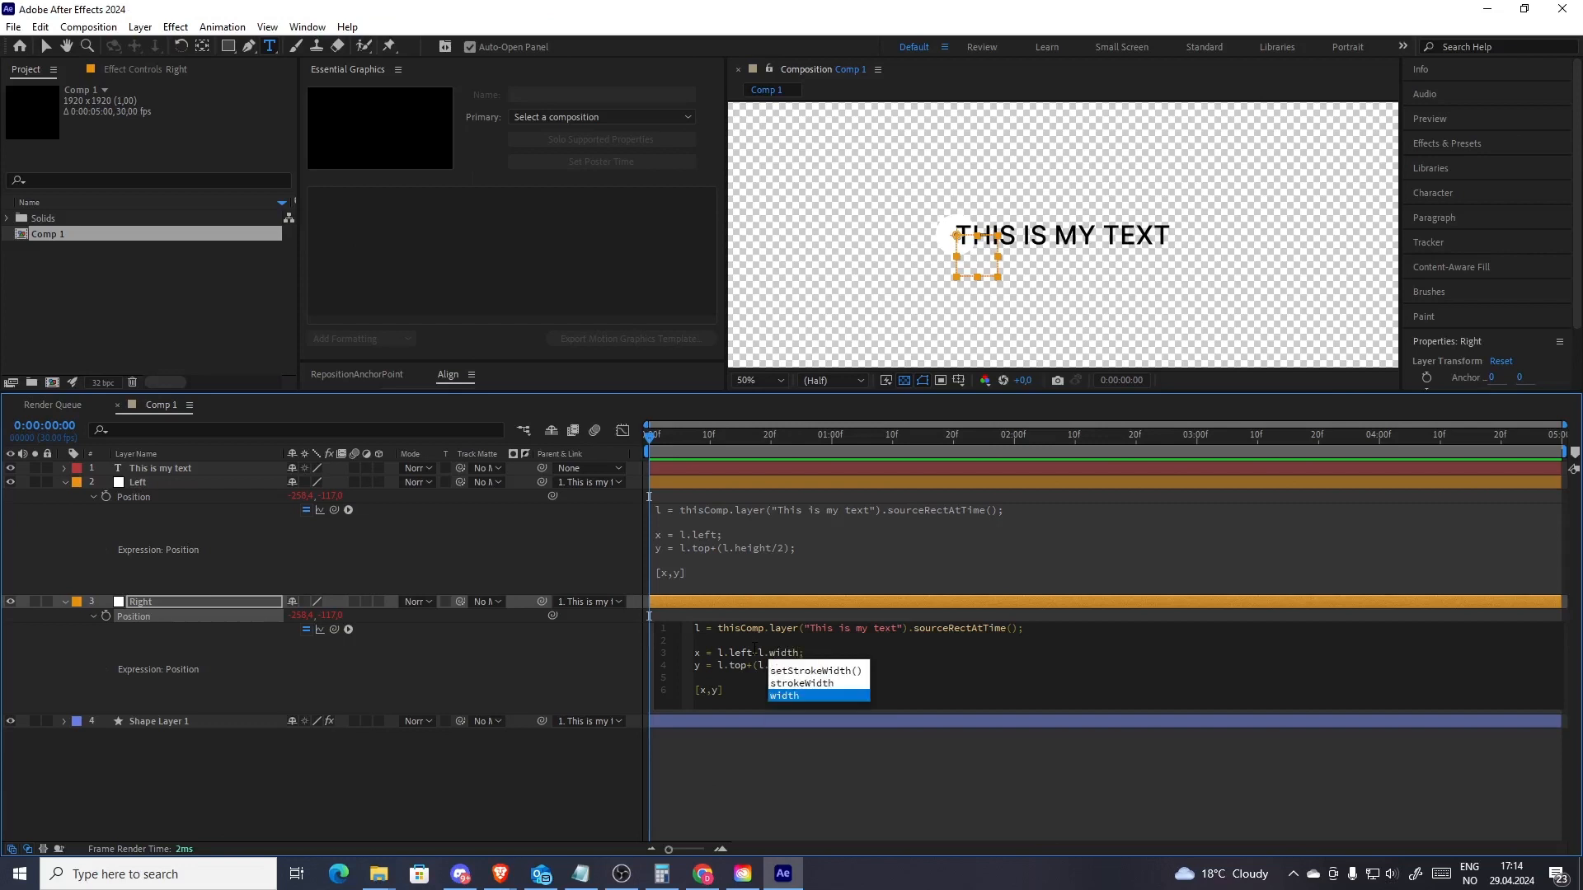
key("Escape")
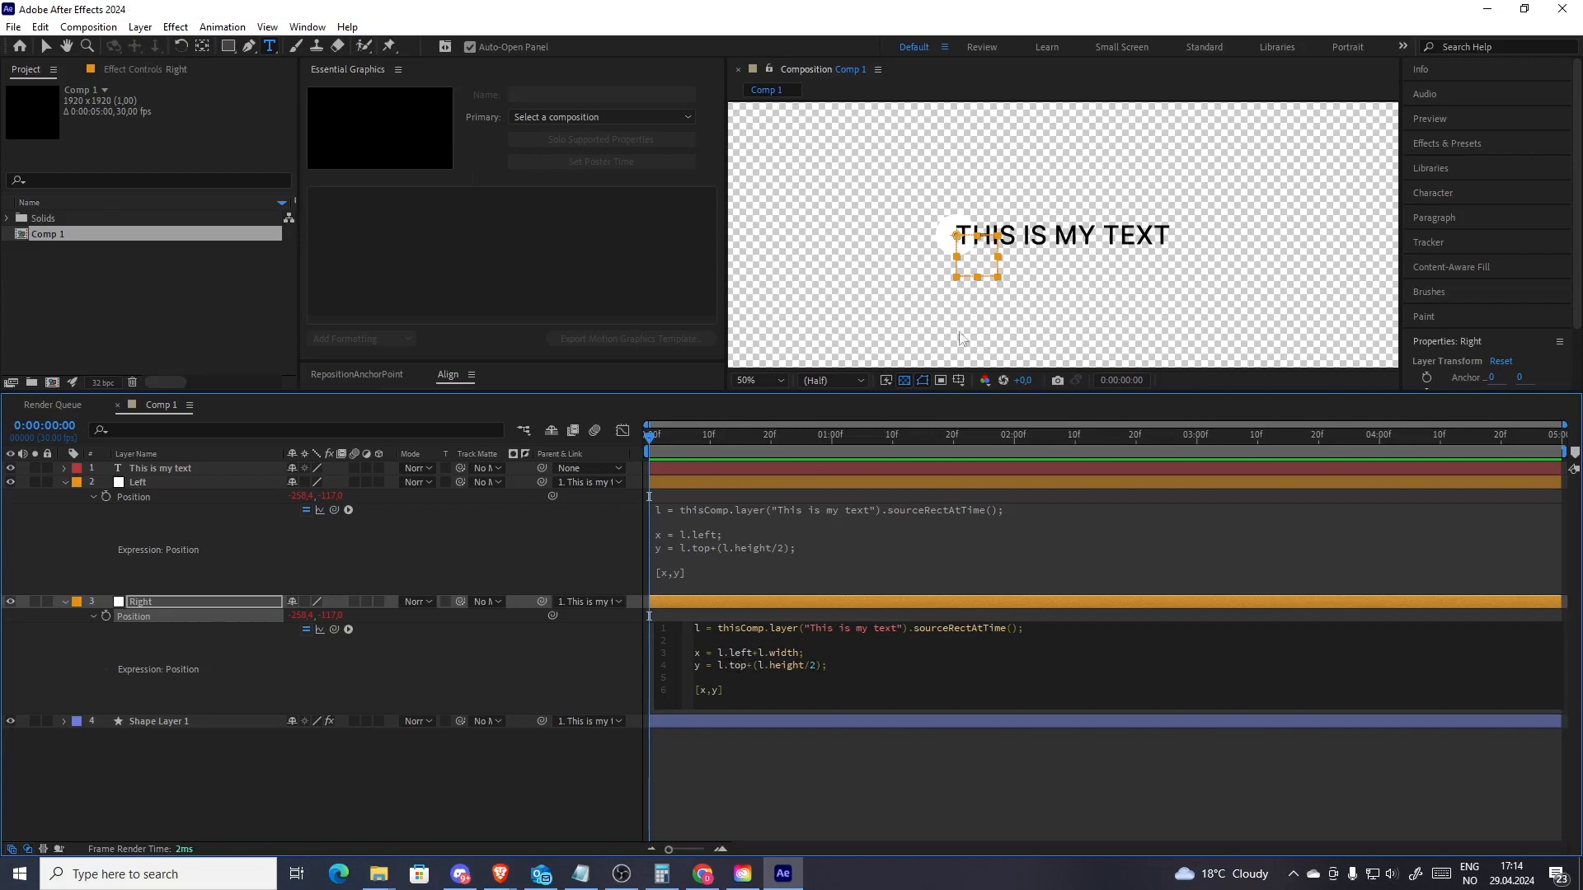
left_click(786, 749)
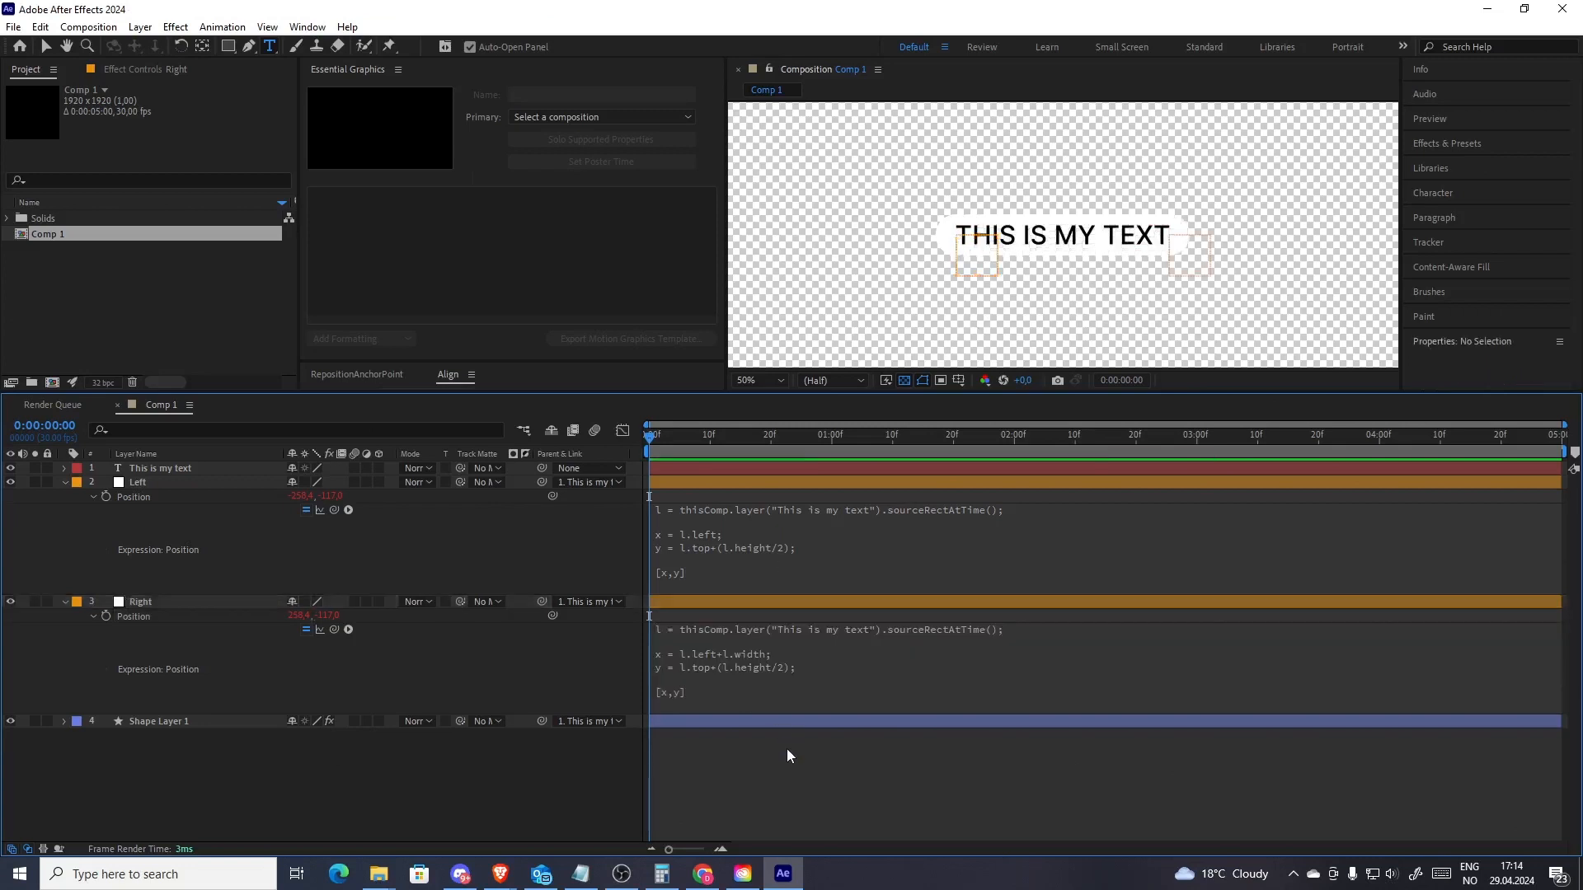
Try deleting the first words of the title text, then undo the deletion
left_click(1057, 235)
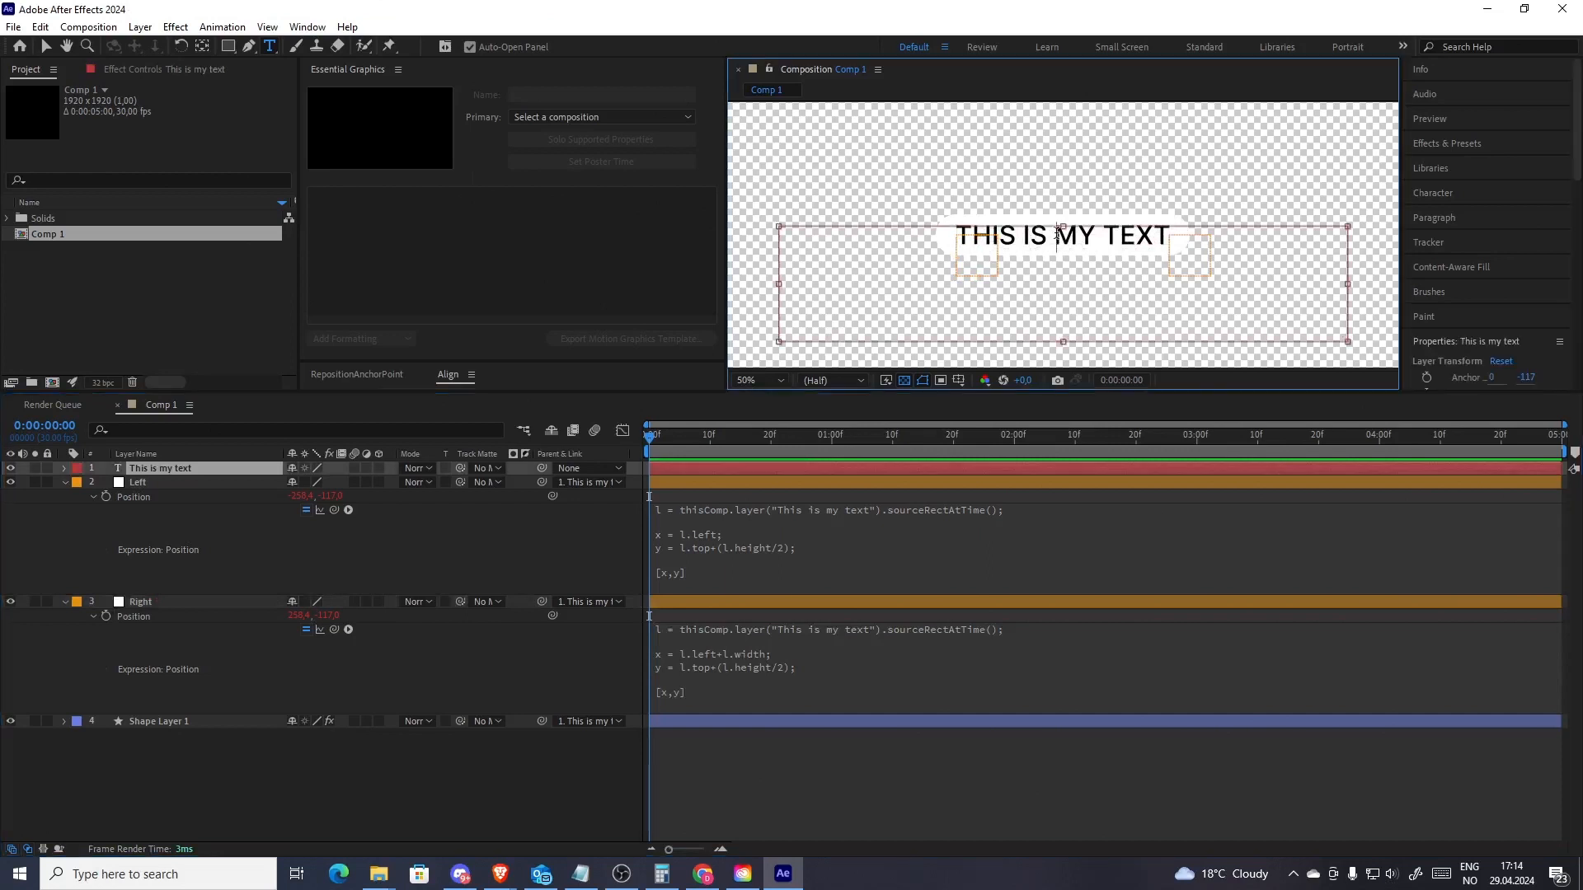
key("BackSpace")
key("BackSpace")
key("BackSpace")
key("BackSpace")
key("BackSpace")
key("BackSpace")
key("BackSpace")
key("BackSpace")
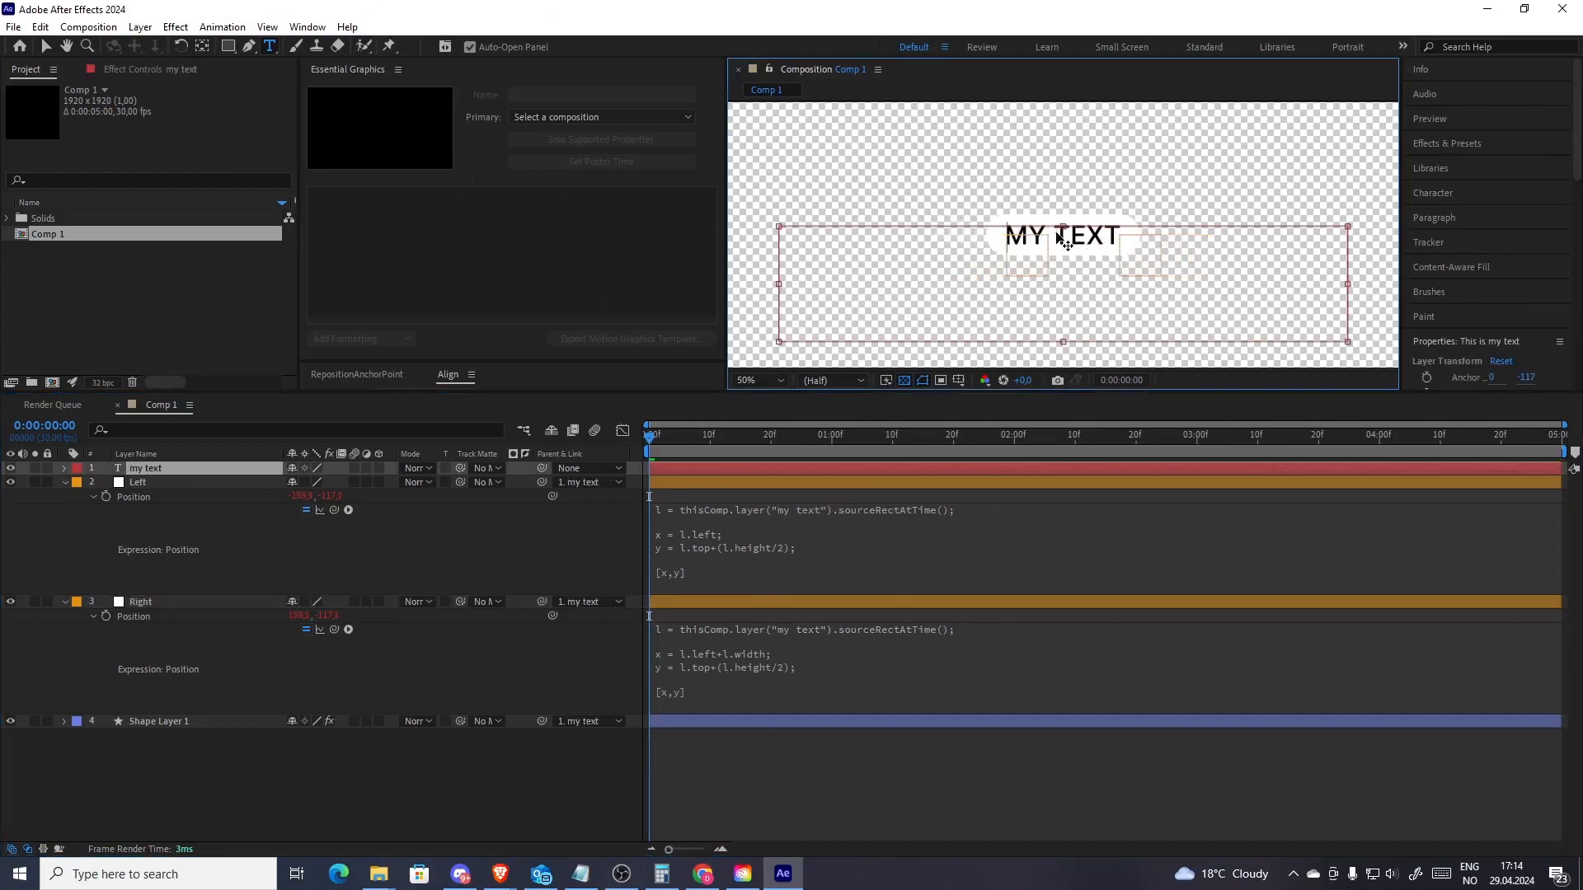
key("ctrl+z")
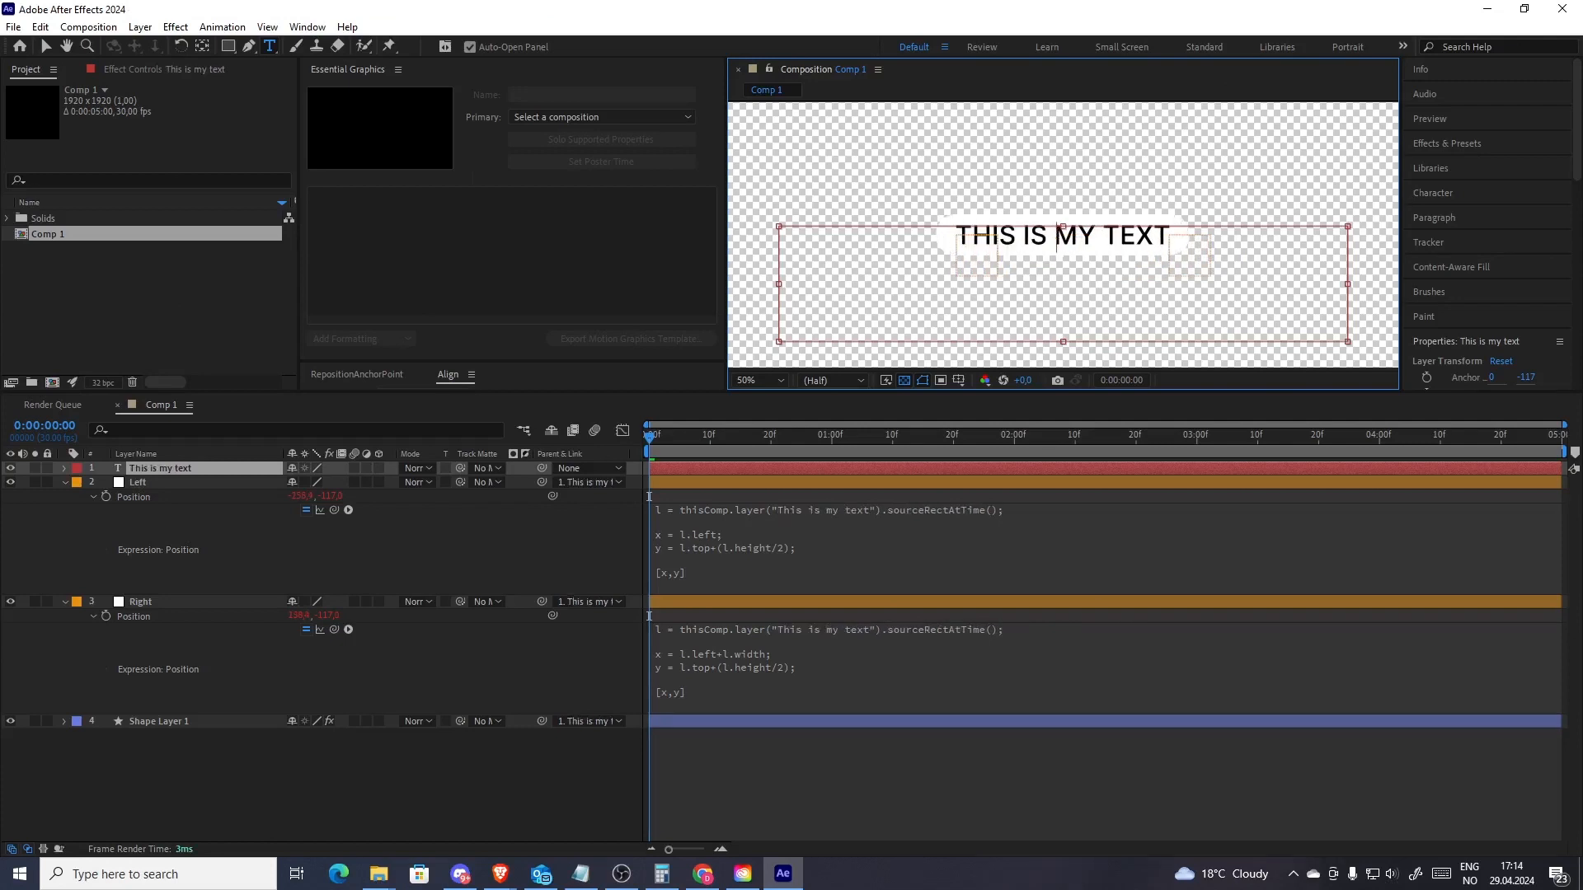
left_click(718, 760)
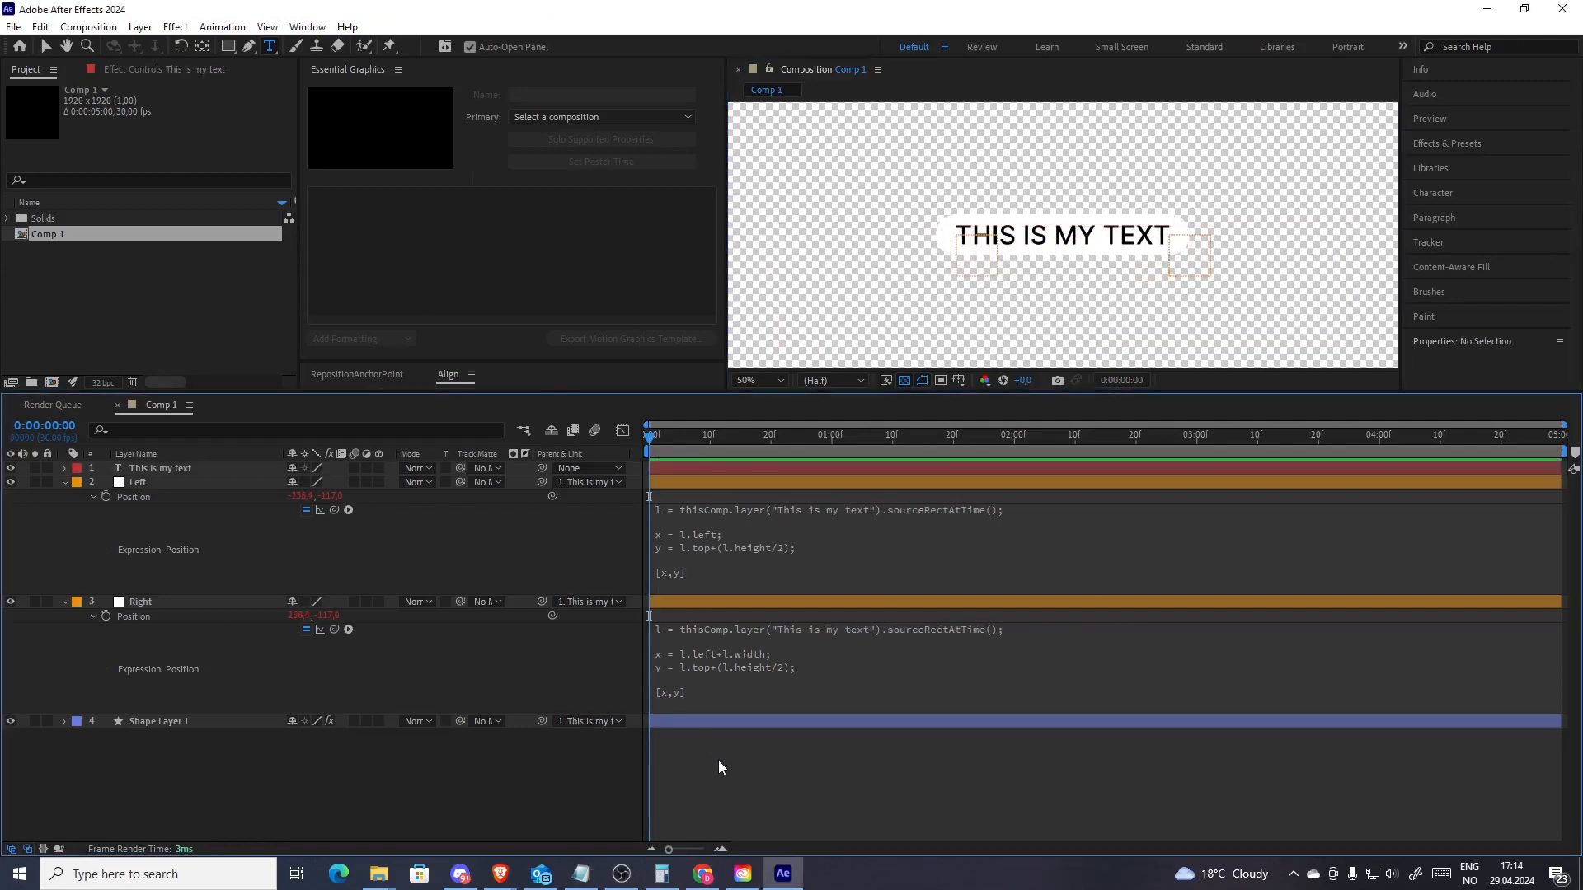
Open Essential Graphics and set its primary composition to Comp 1
key("u")
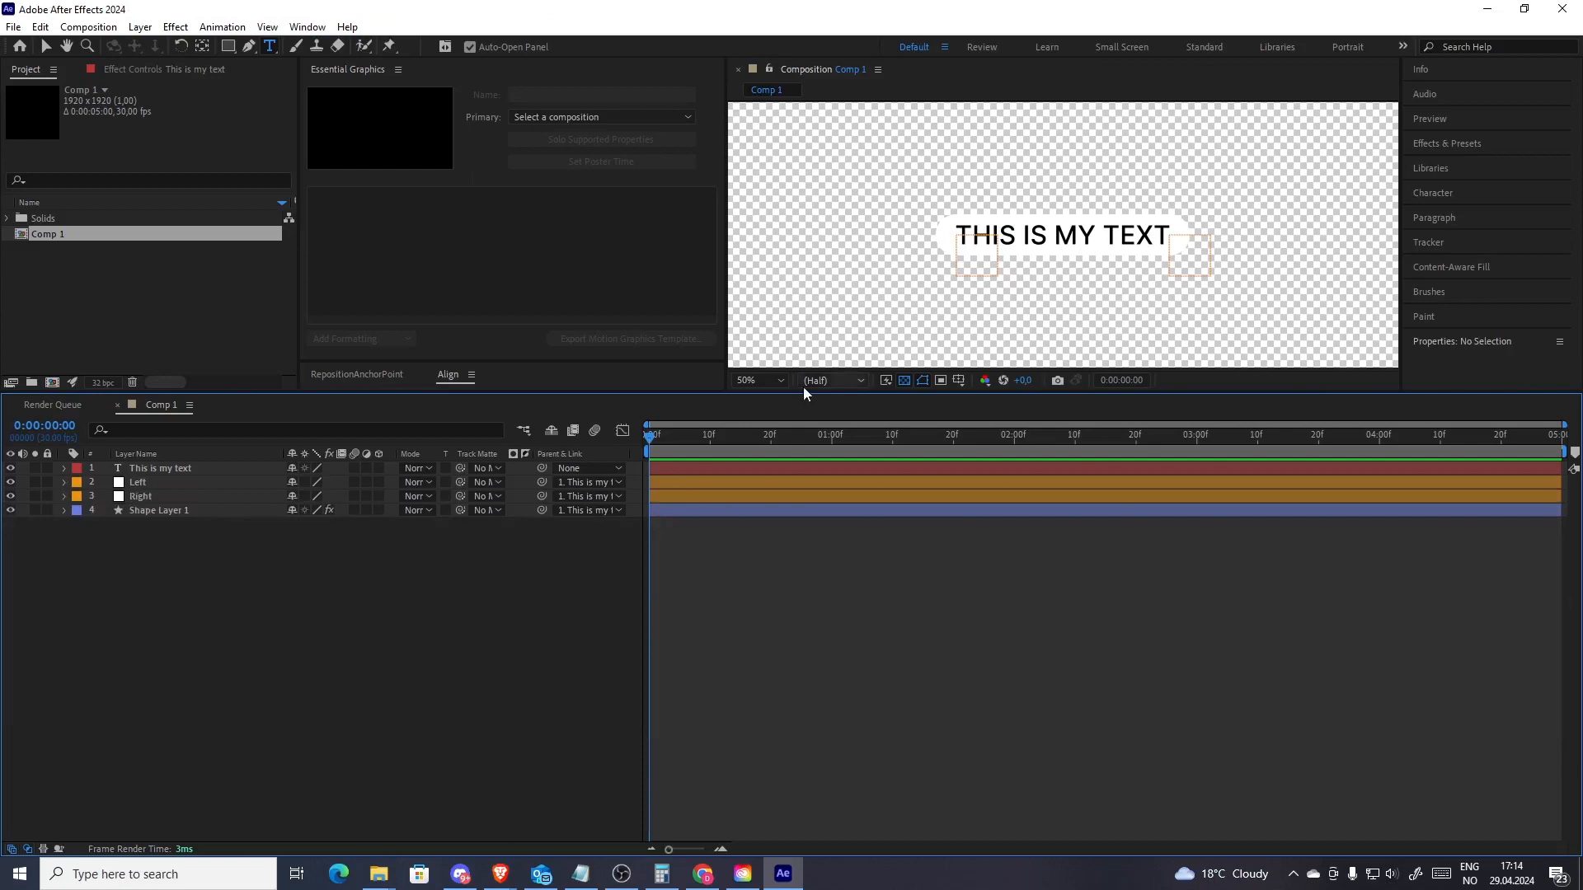
left_click_drag(807, 393, 808, 542)
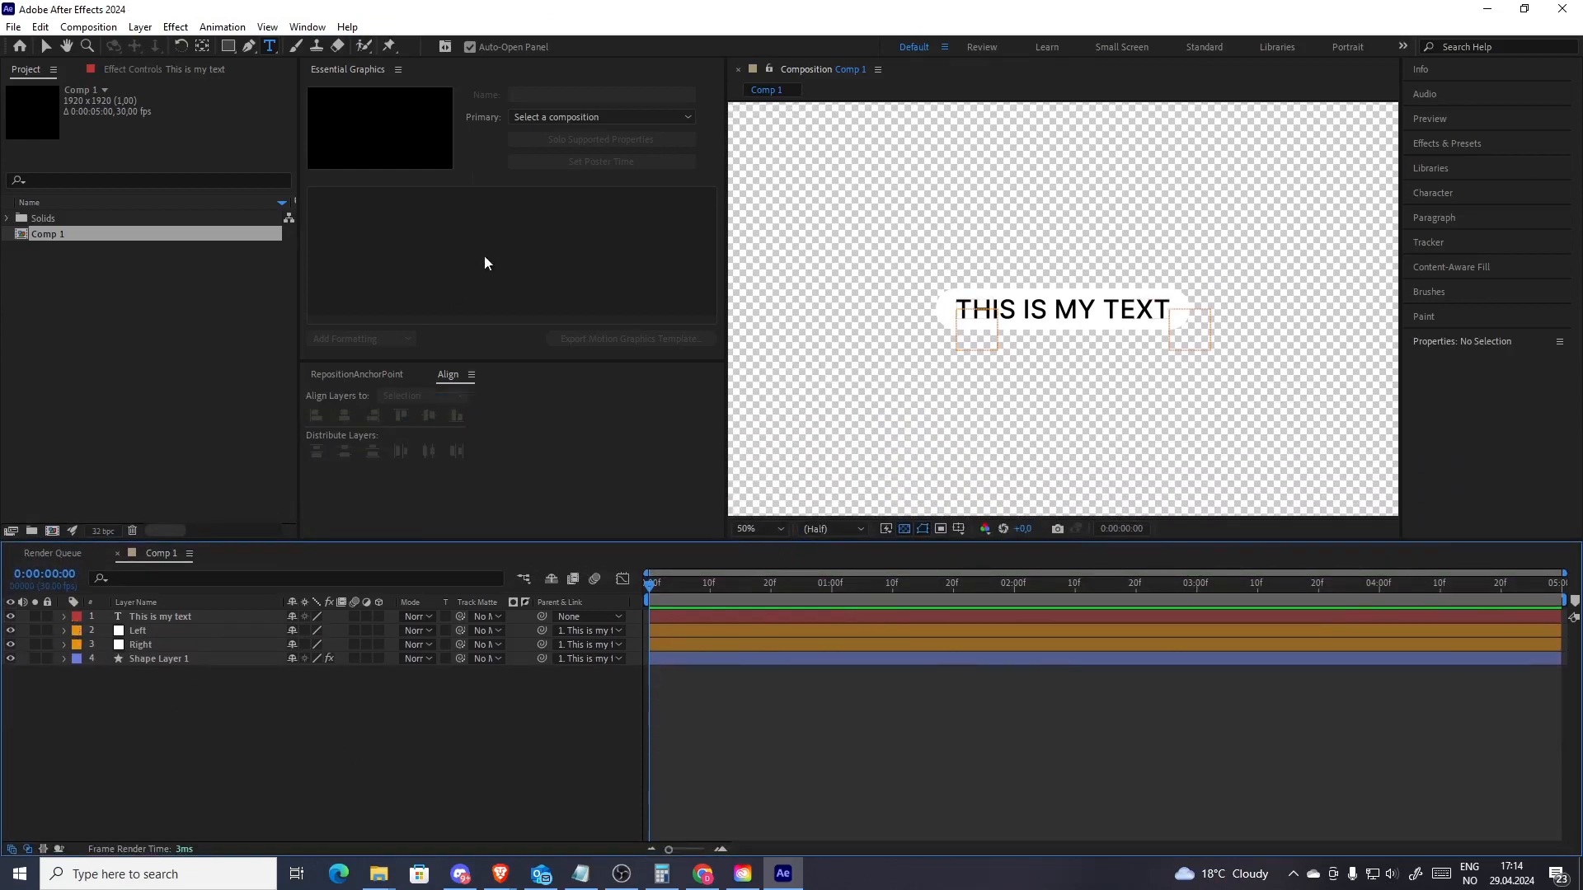
left_click(470, 78)
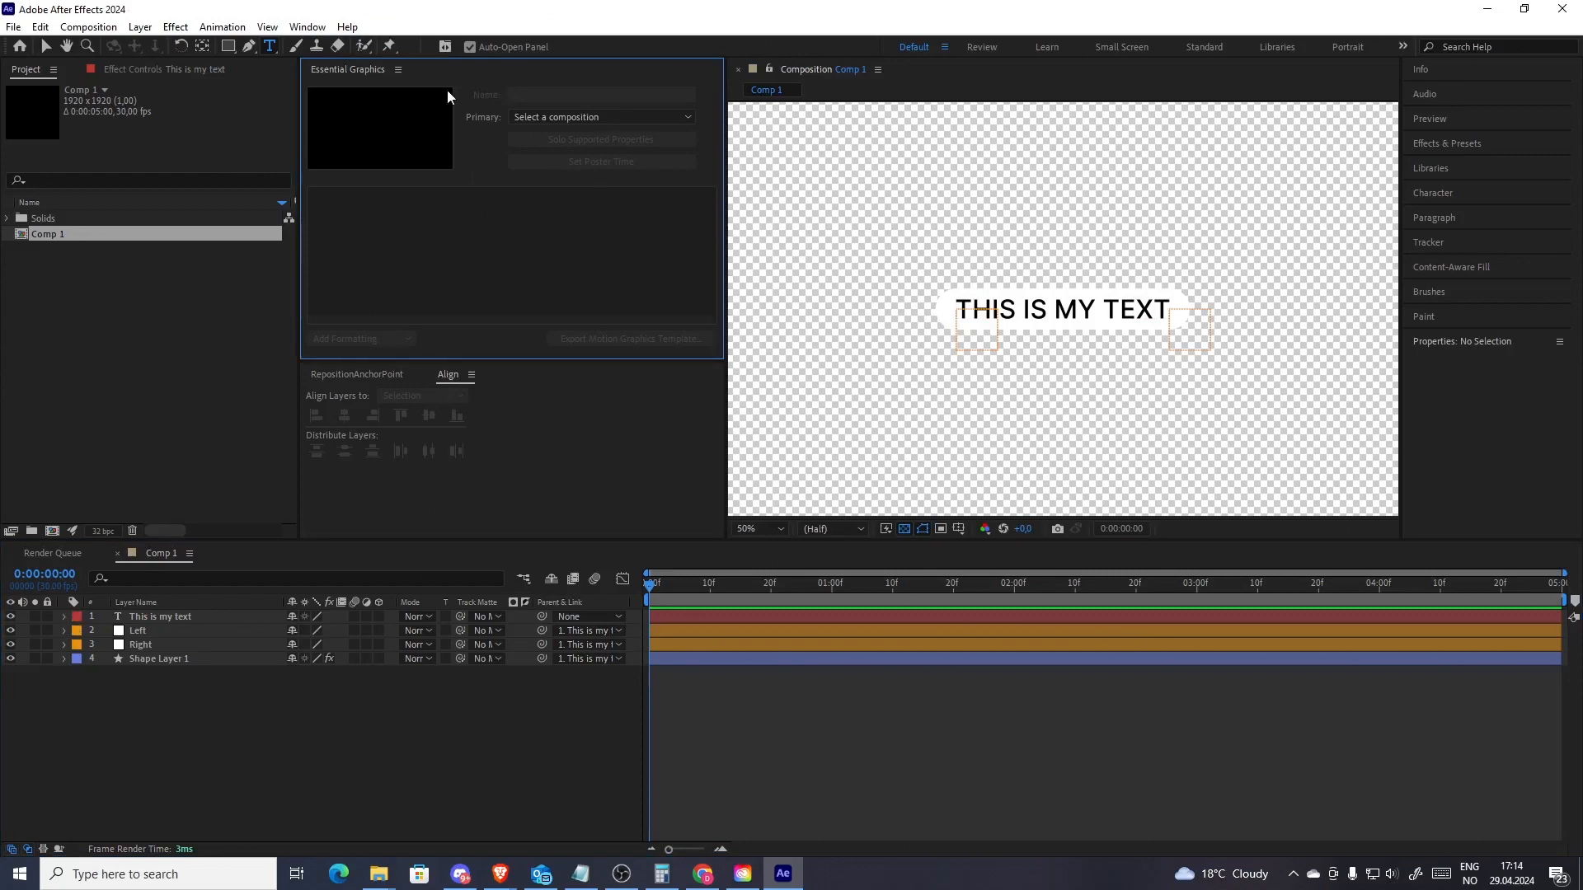
left_click(306, 28)
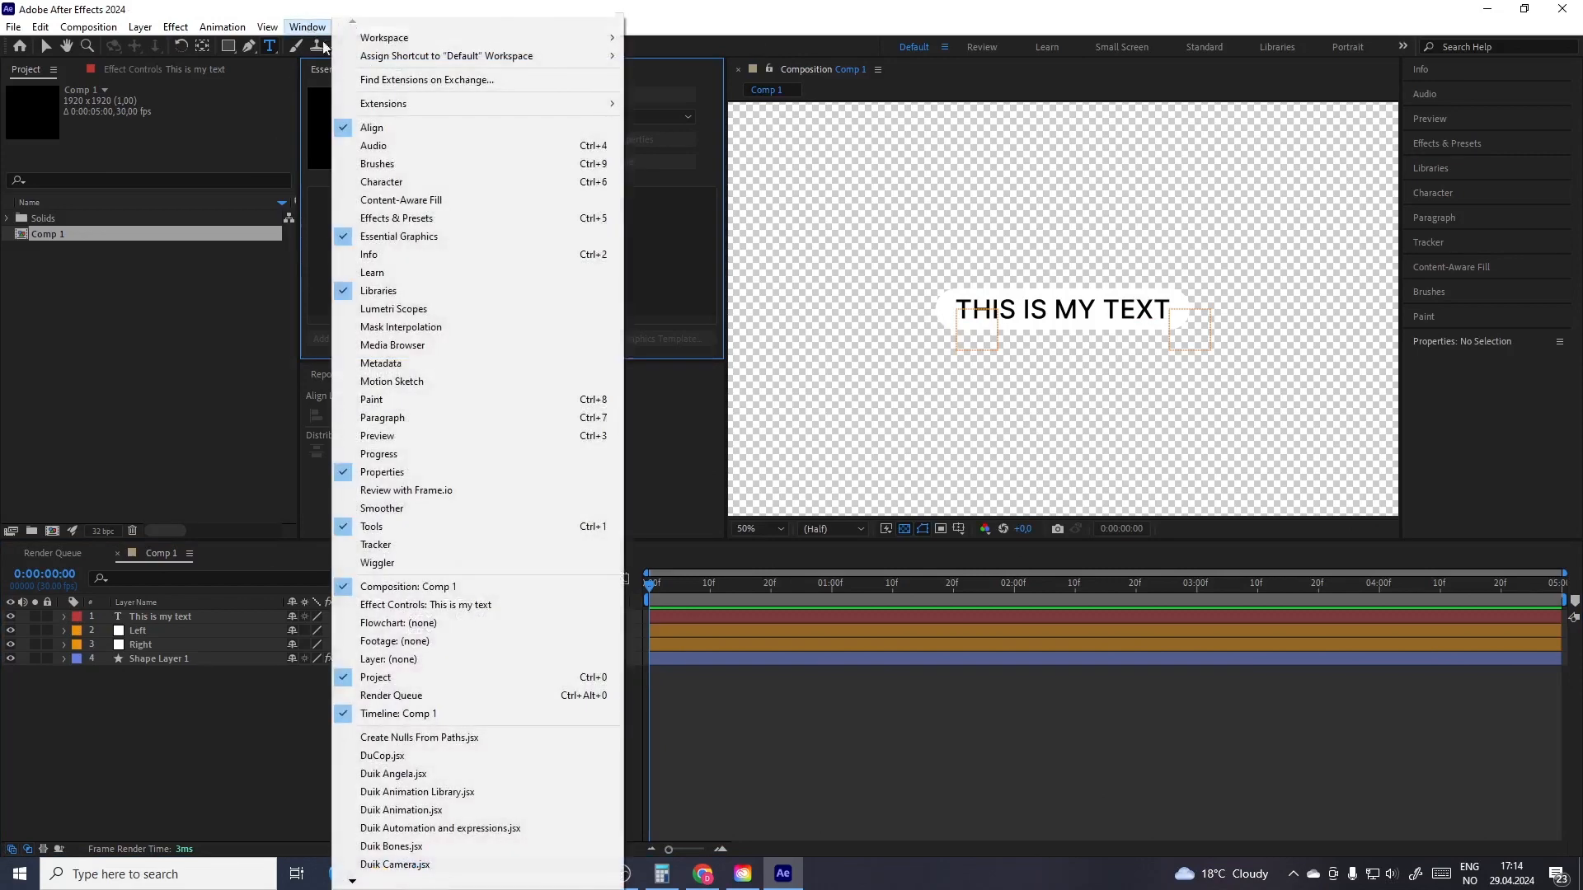
left_click(455, 231)
left_click(569, 117)
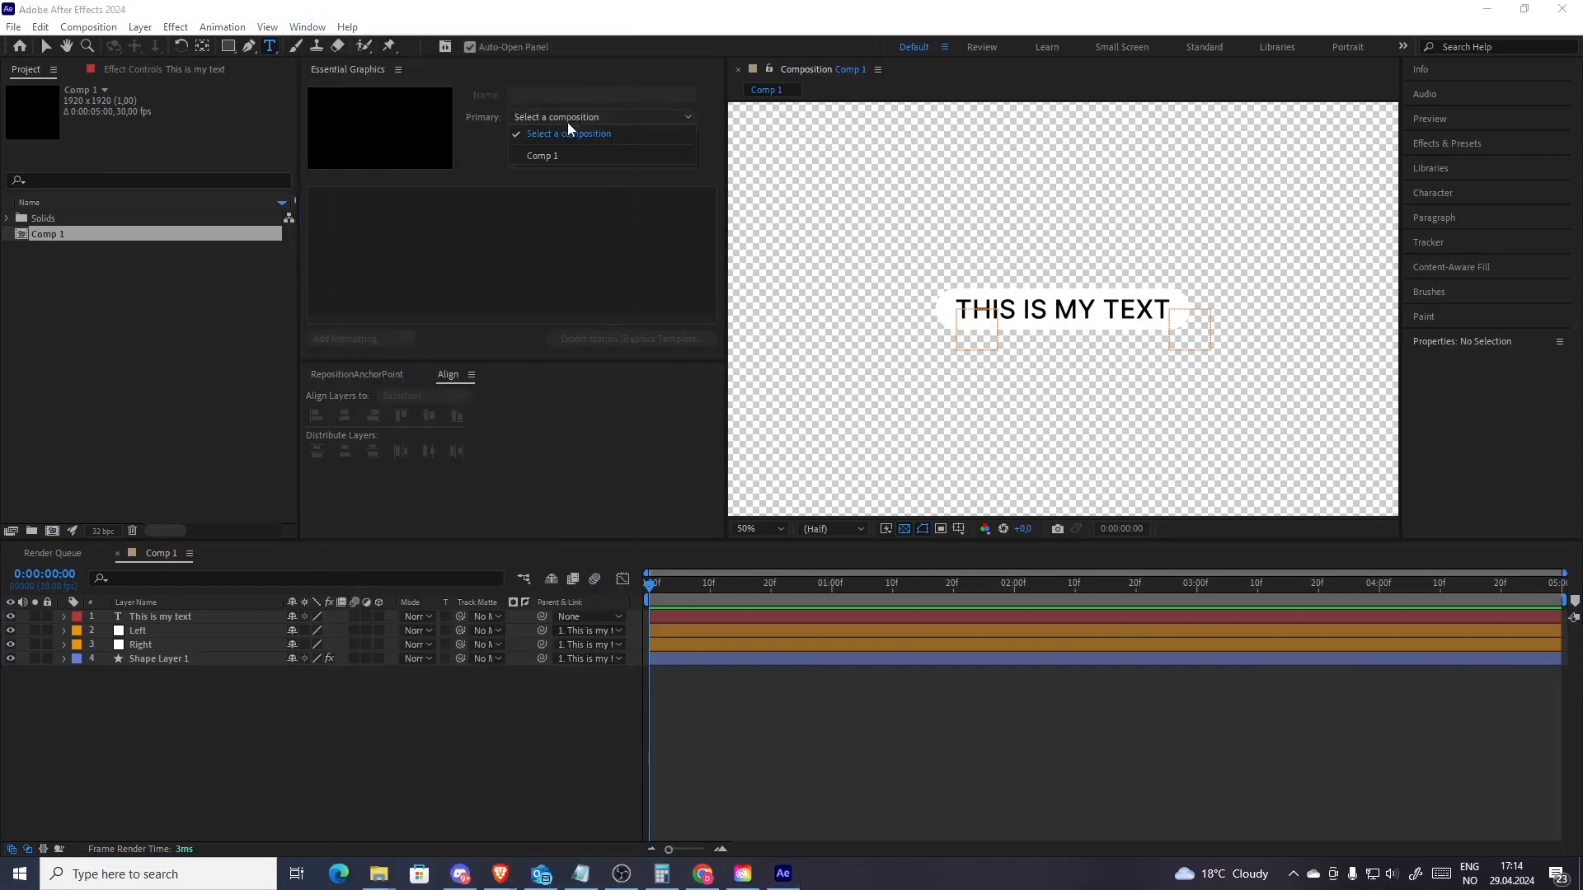
left_click(548, 154)
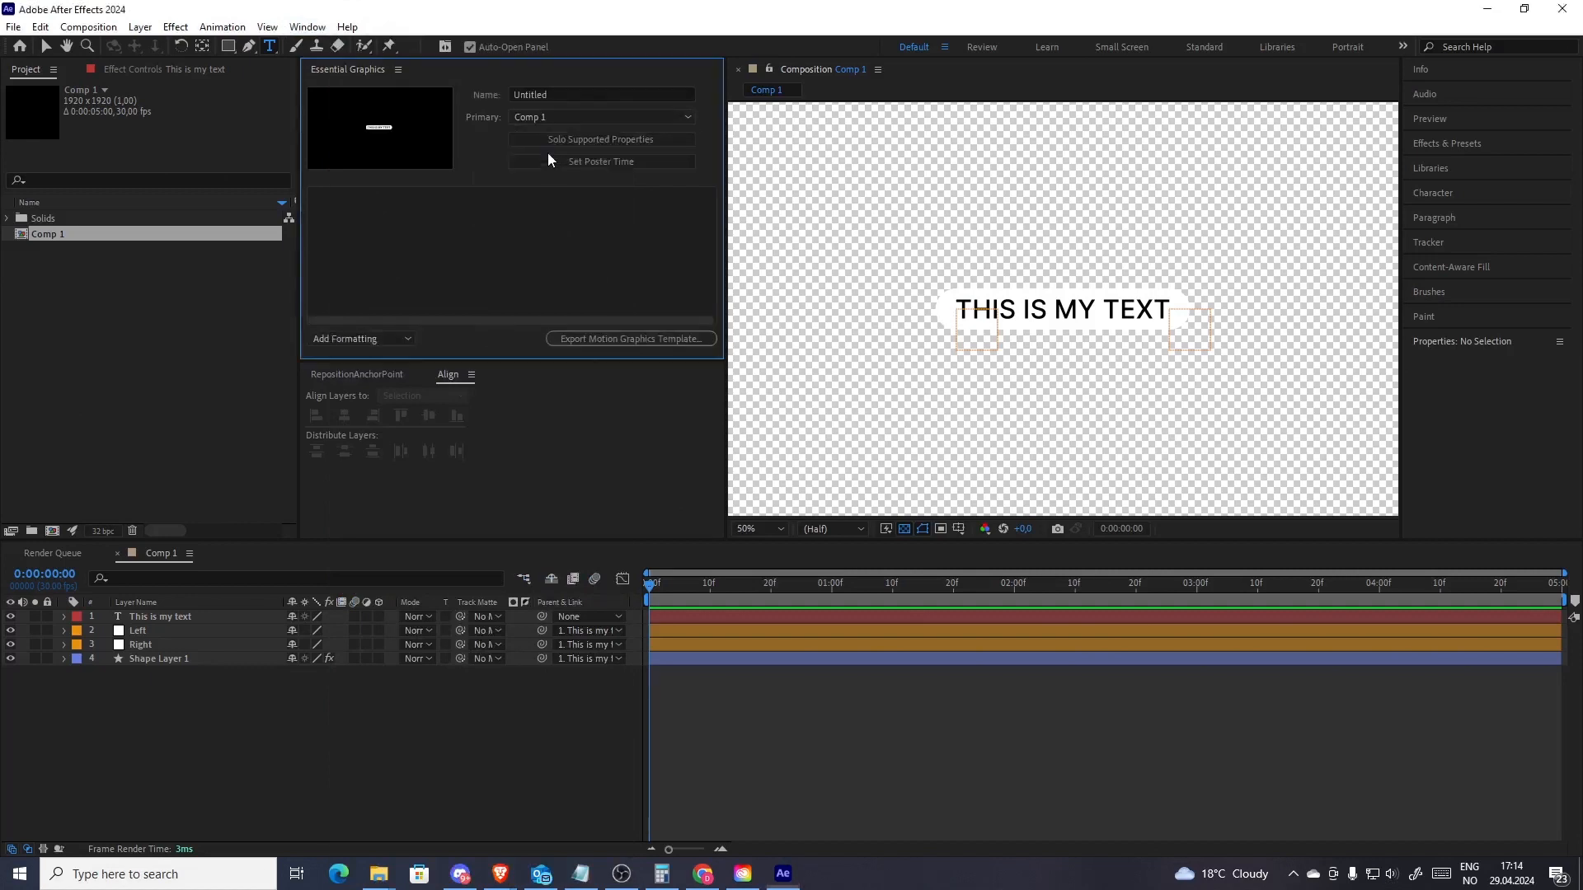
Rename the composition Comp 1 as Text box
left_click(120, 239)
key("Return")
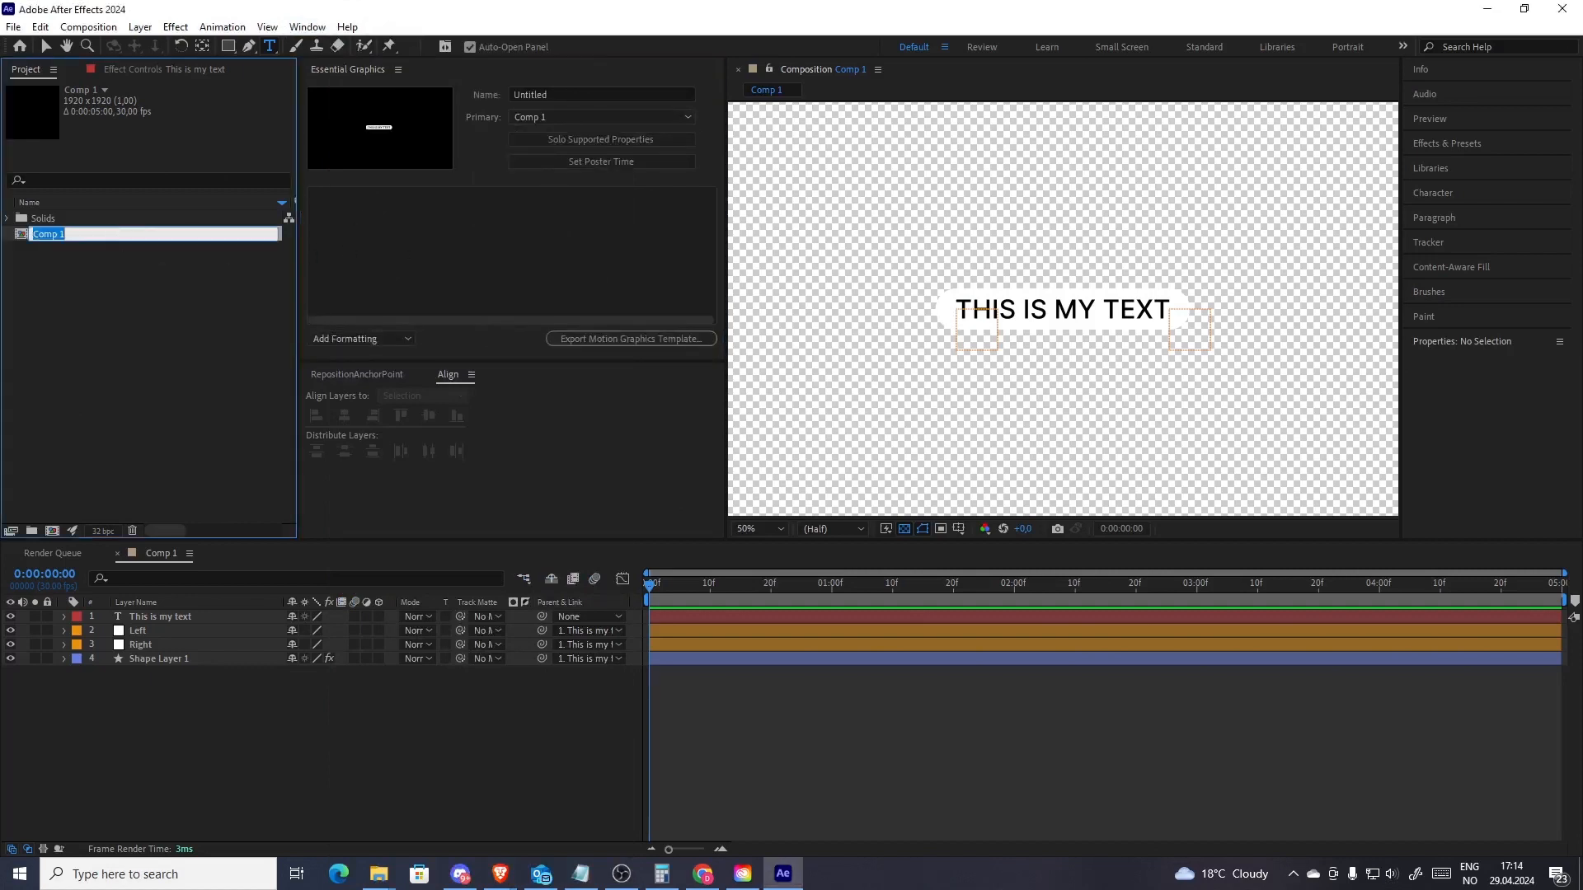
type("Text box")
key("Return")
Name the Essential Graphics template Responsive text box
left_click(517, 176)
left_click(602, 95)
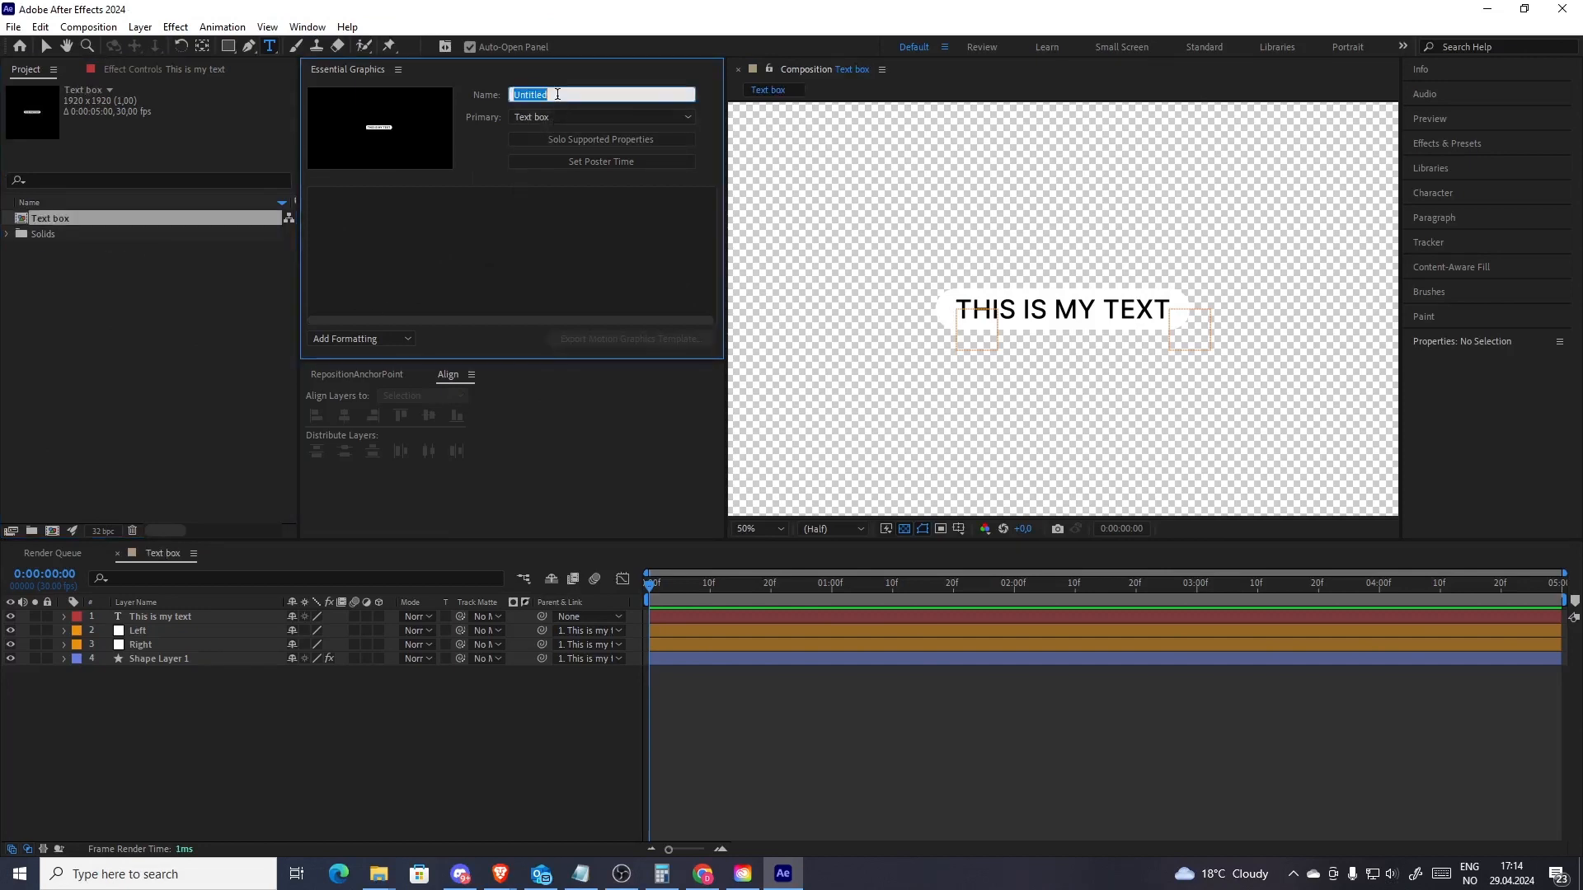
type("Responsive text biox")
key("BackSpace")
key("BackSpace")
key("BackSpace")
type("xt box")
left_click(606, 292)
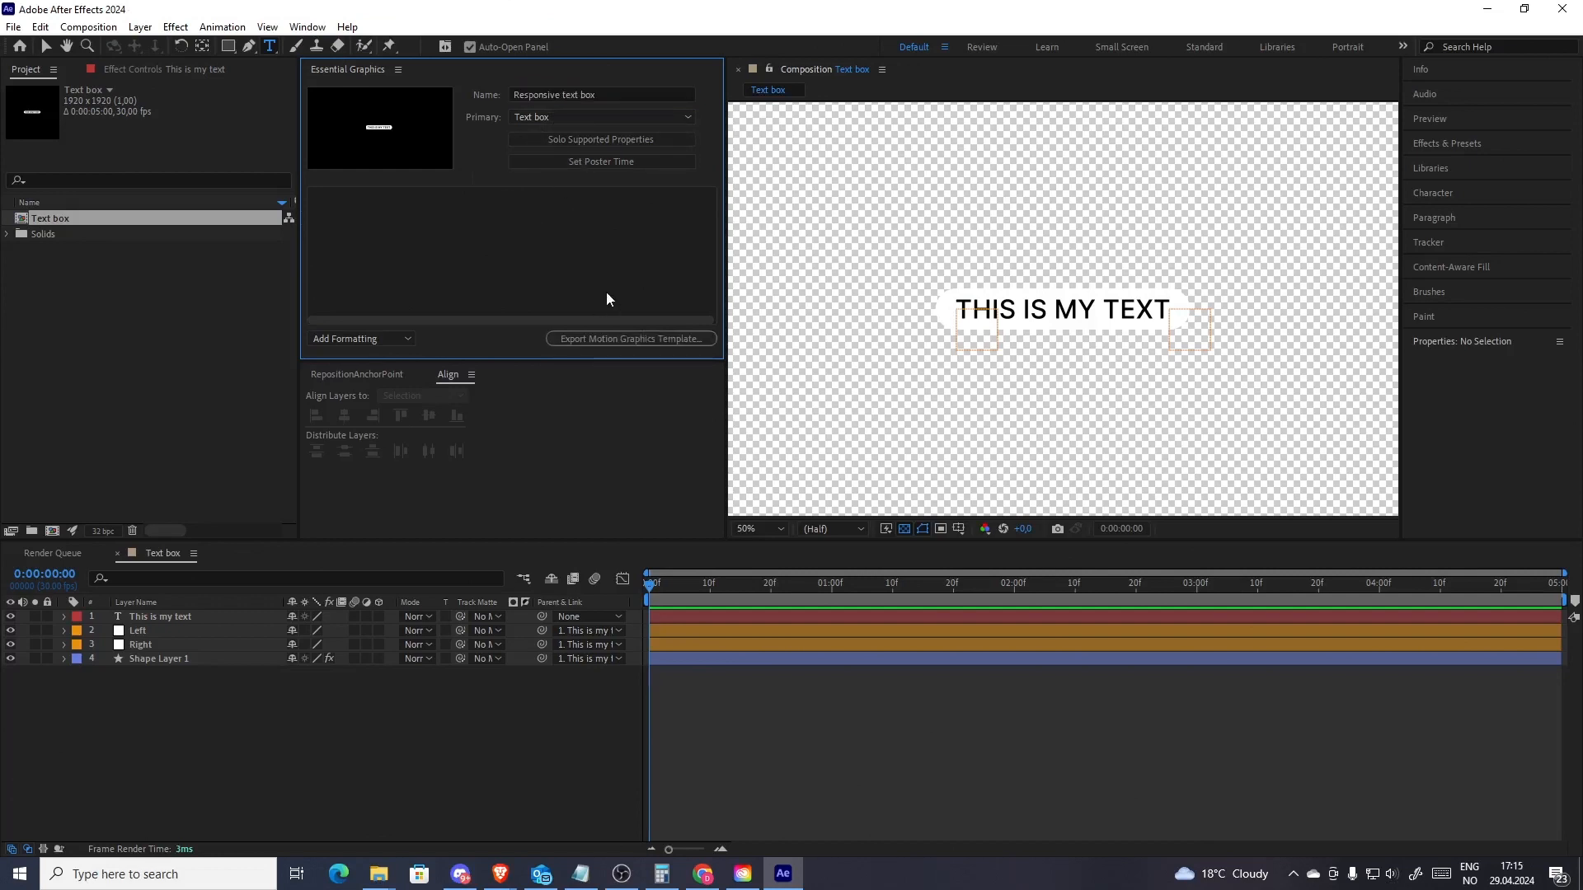
Add the title layer's Source Text to Essential Graphics and label the property Text
left_click(65, 617)
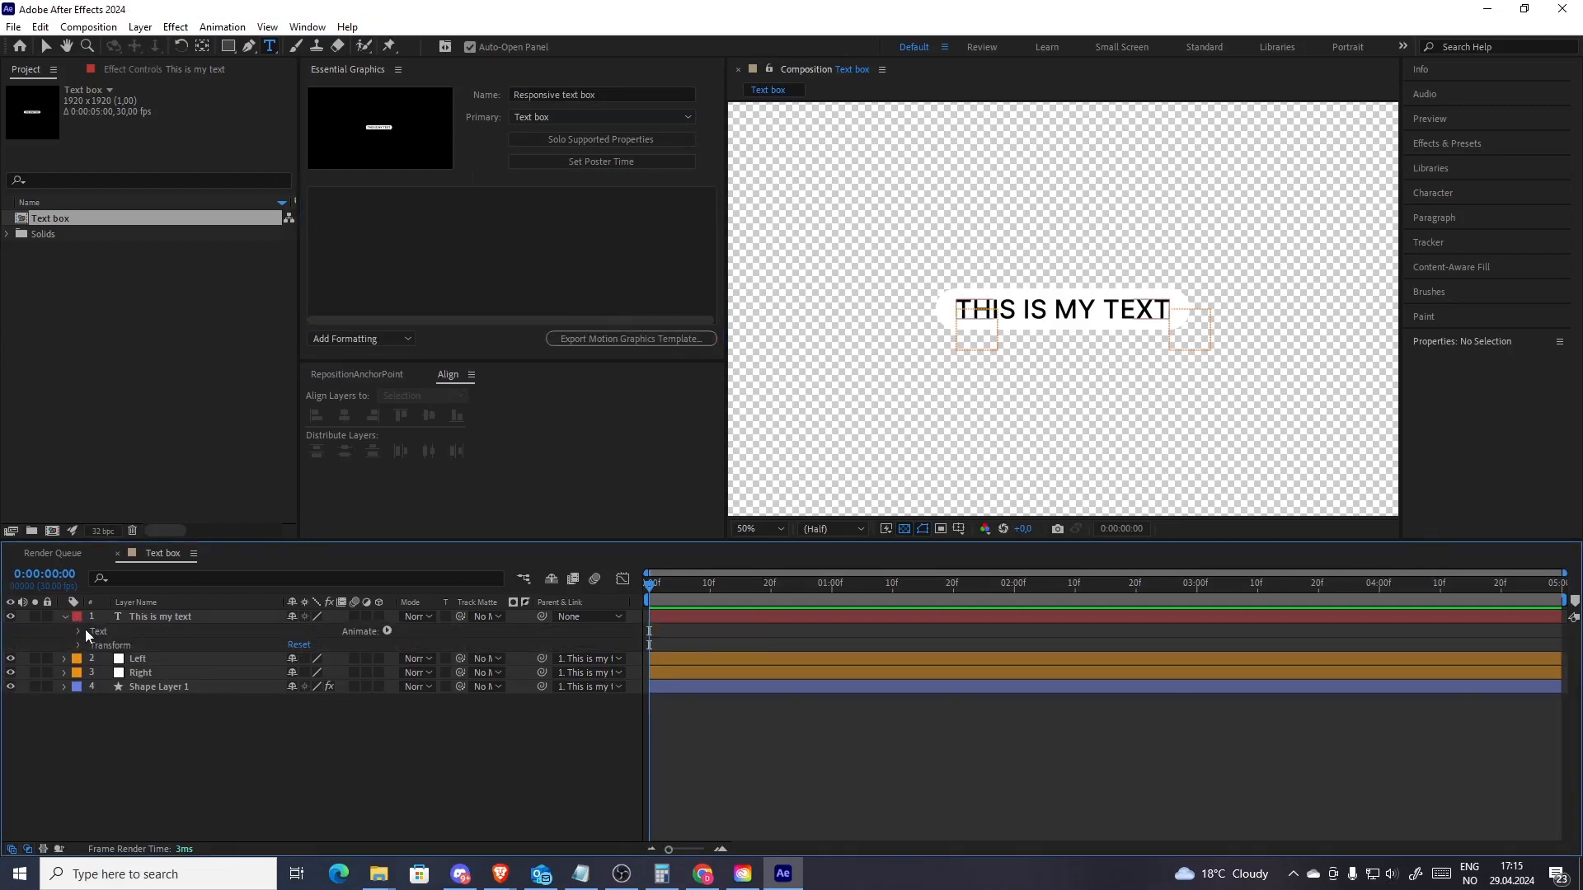
left_click(78, 632)
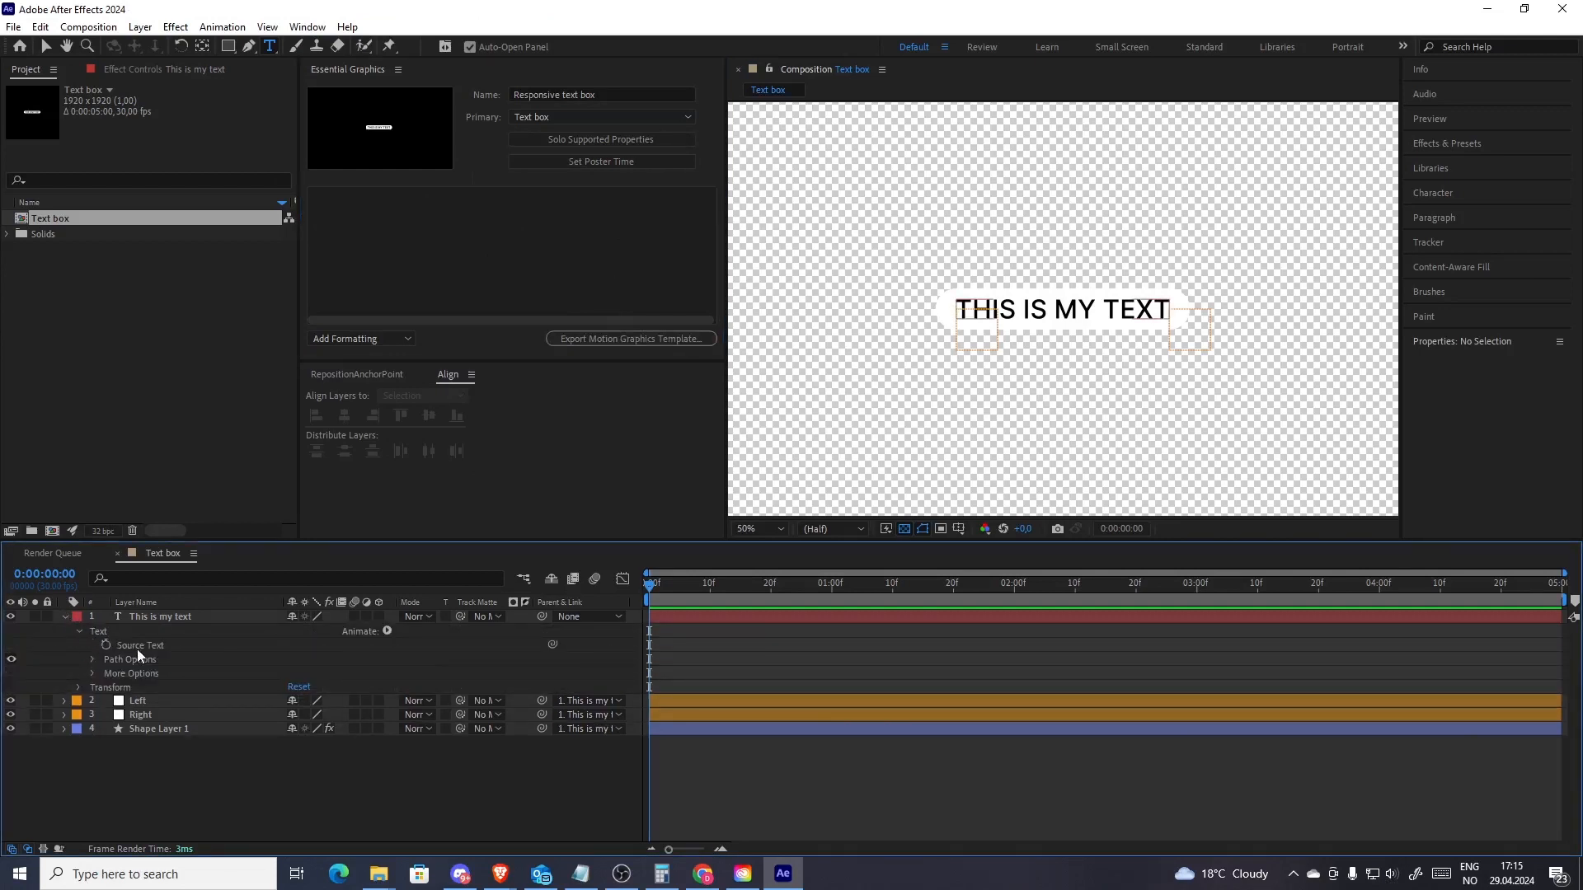
left_click_drag(136, 647, 425, 224)
left_click(396, 201)
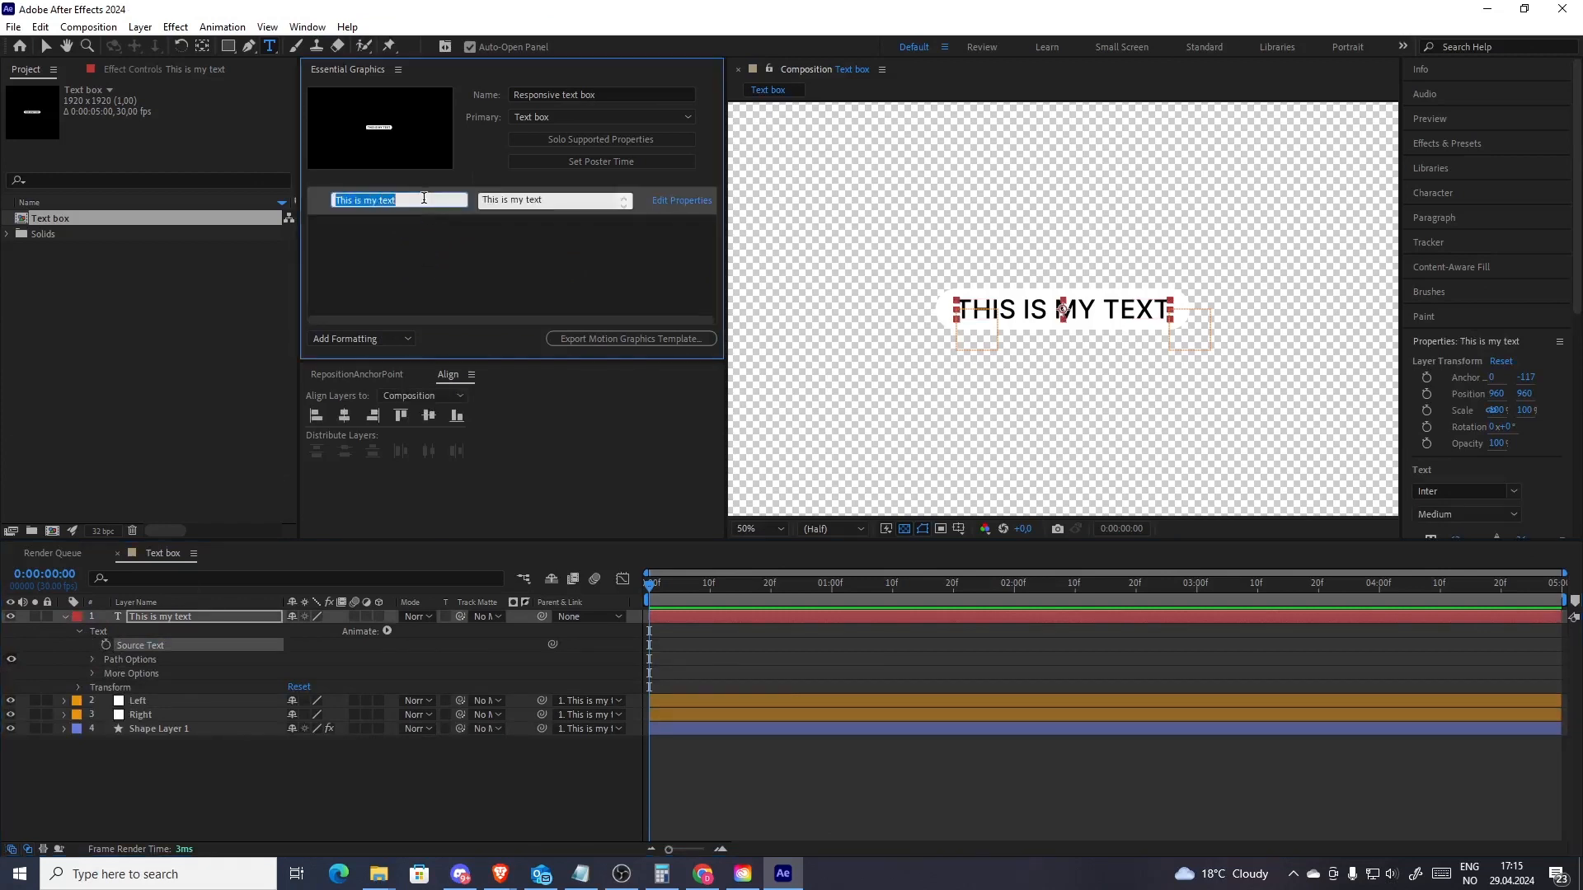
type("Text")
key("Return")
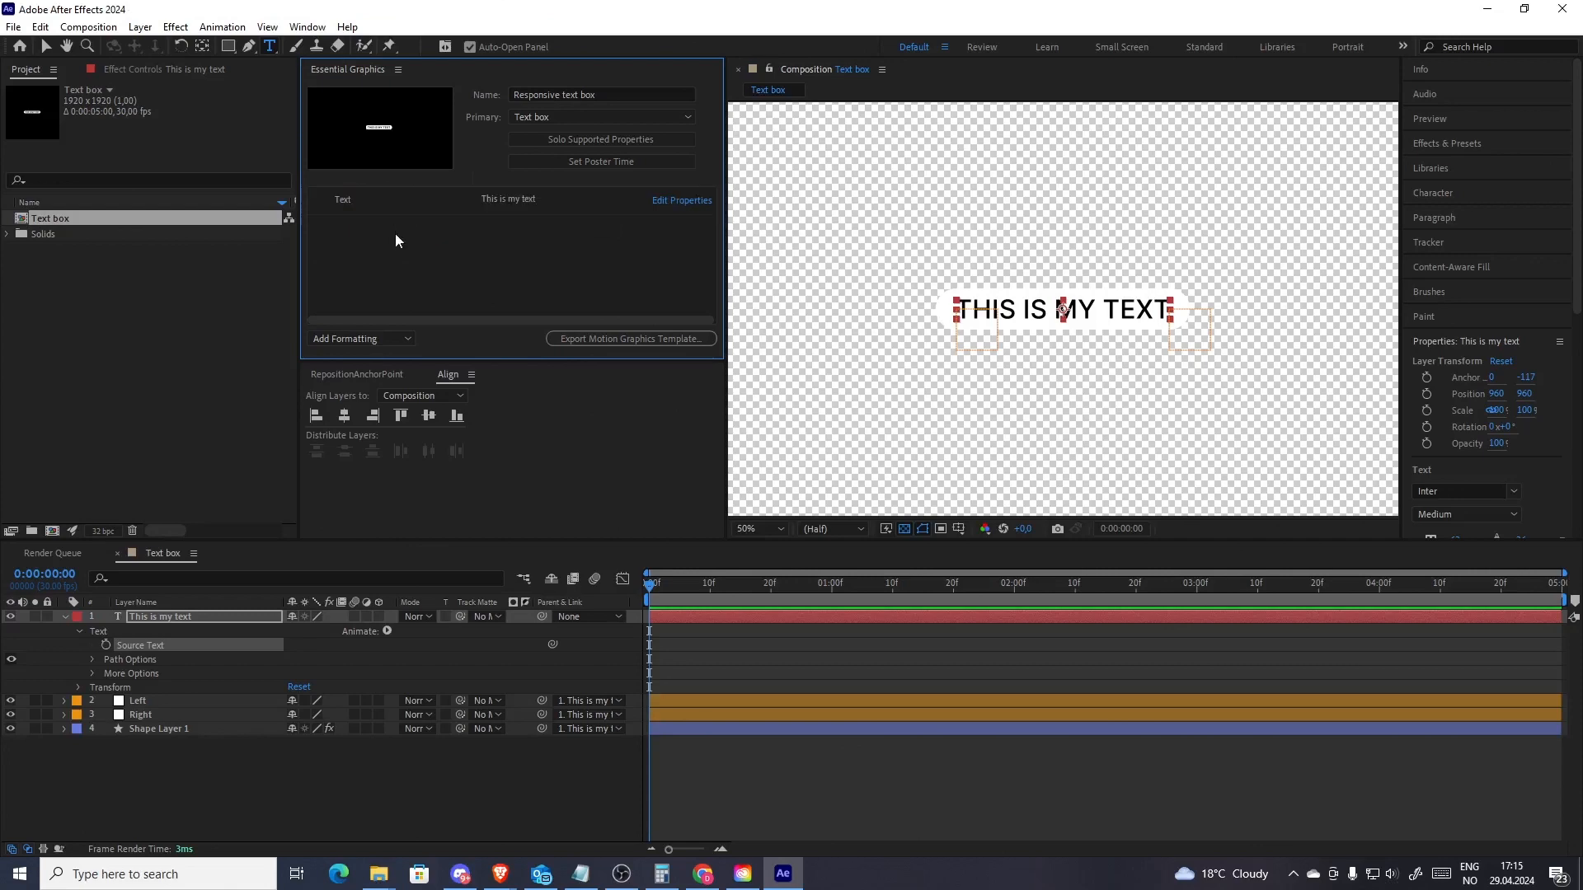
Create a new composition named Testing with a duration of 10 seconds
left_click(65, 616)
left_click(69, 537)
left_click(55, 533)
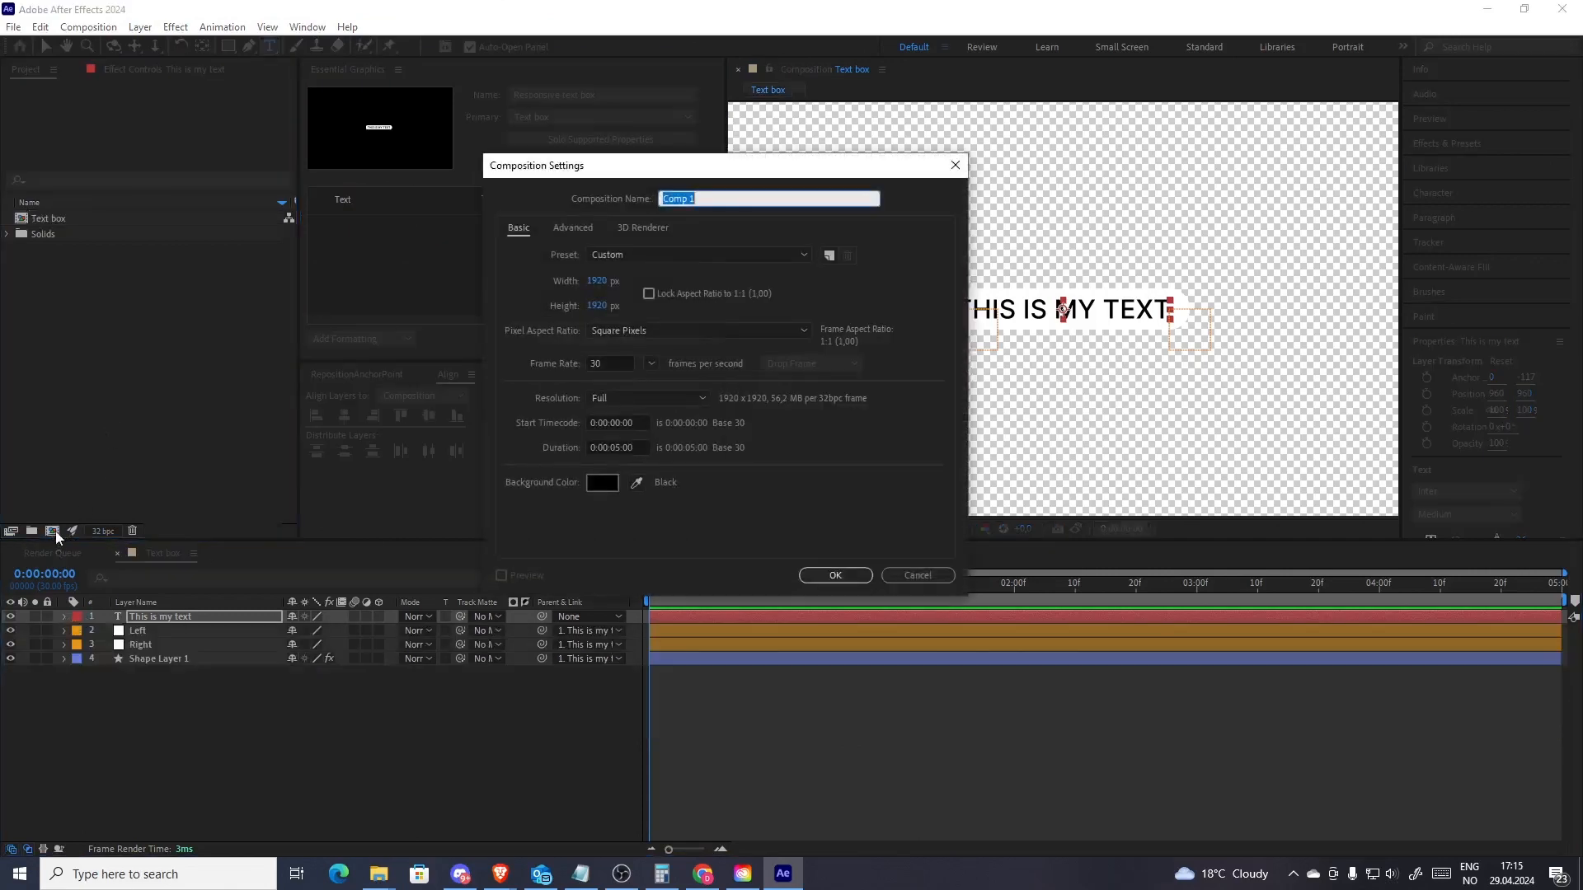
type("Testing")
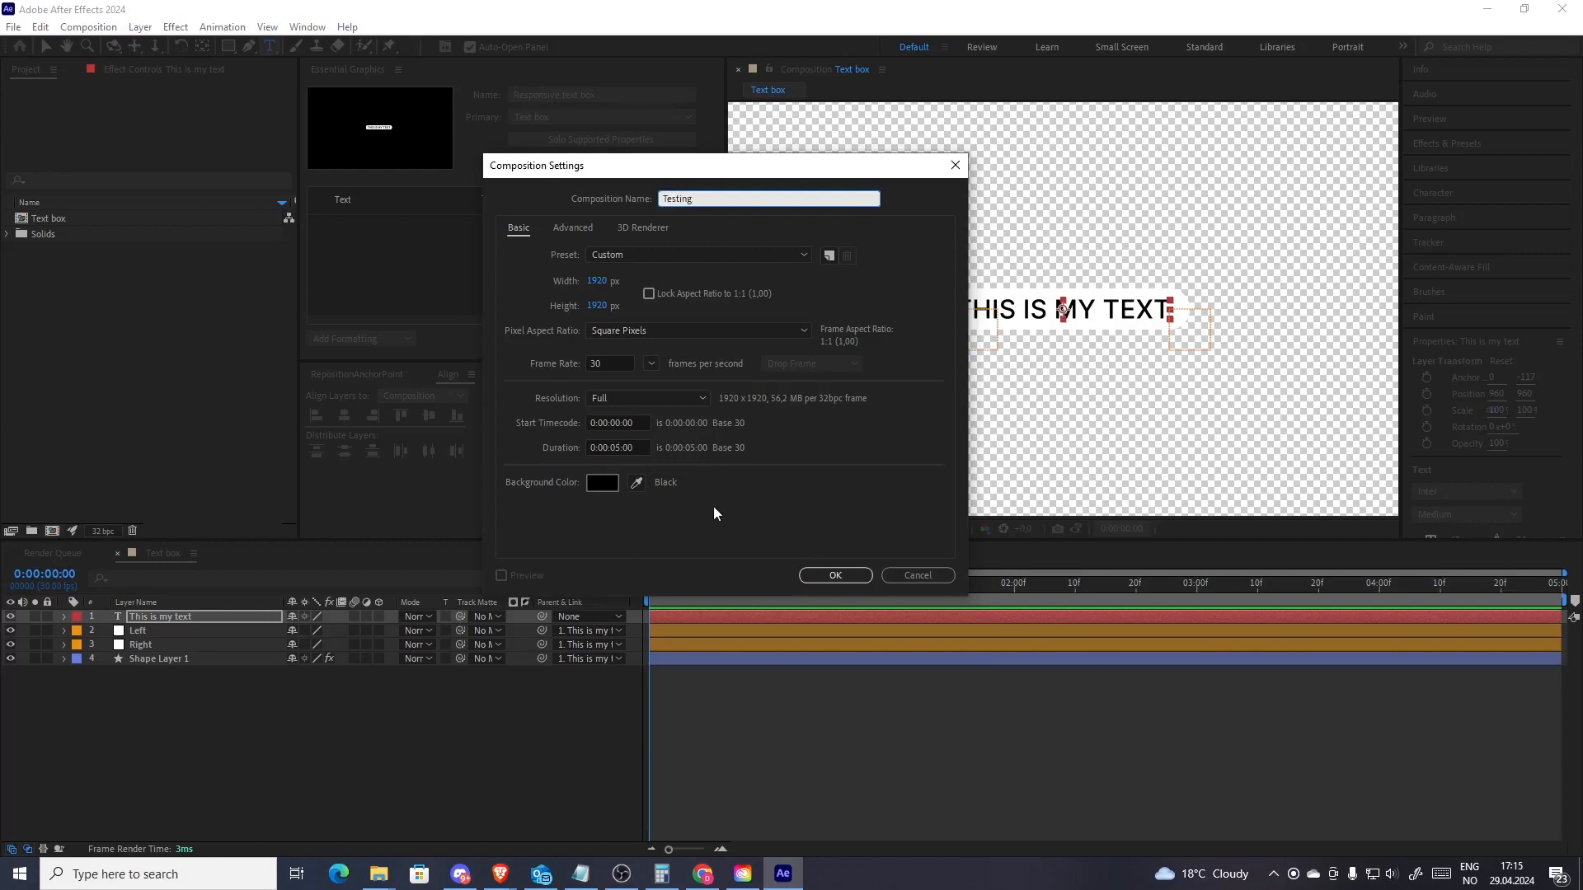
left_click(616, 446)
key("BackSpace")
key("BackSpace")
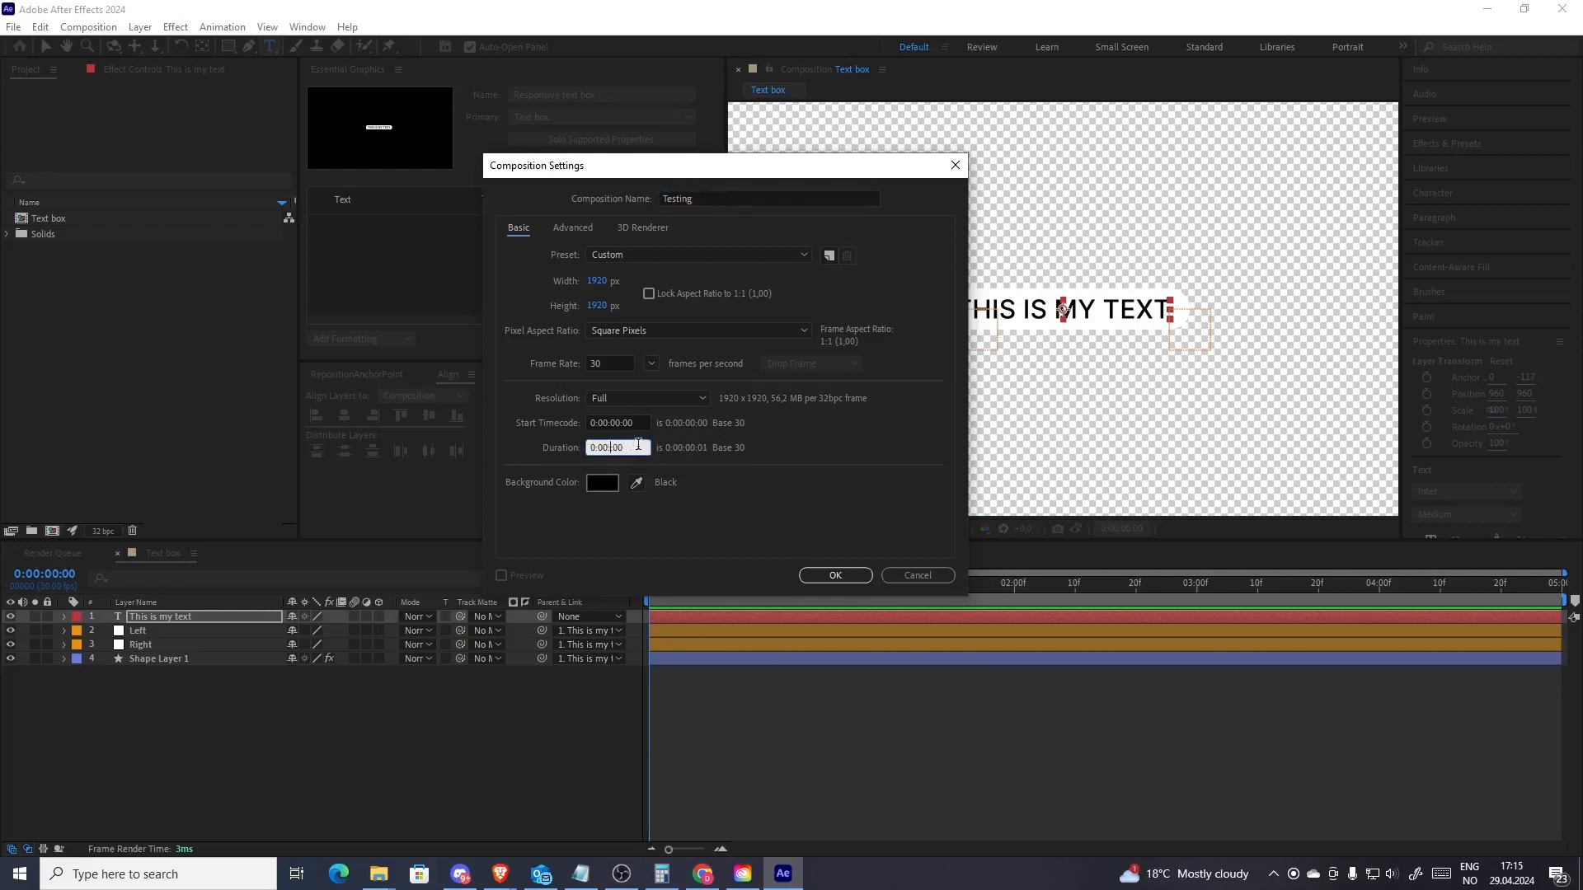
type("10")
left_click(836, 576)
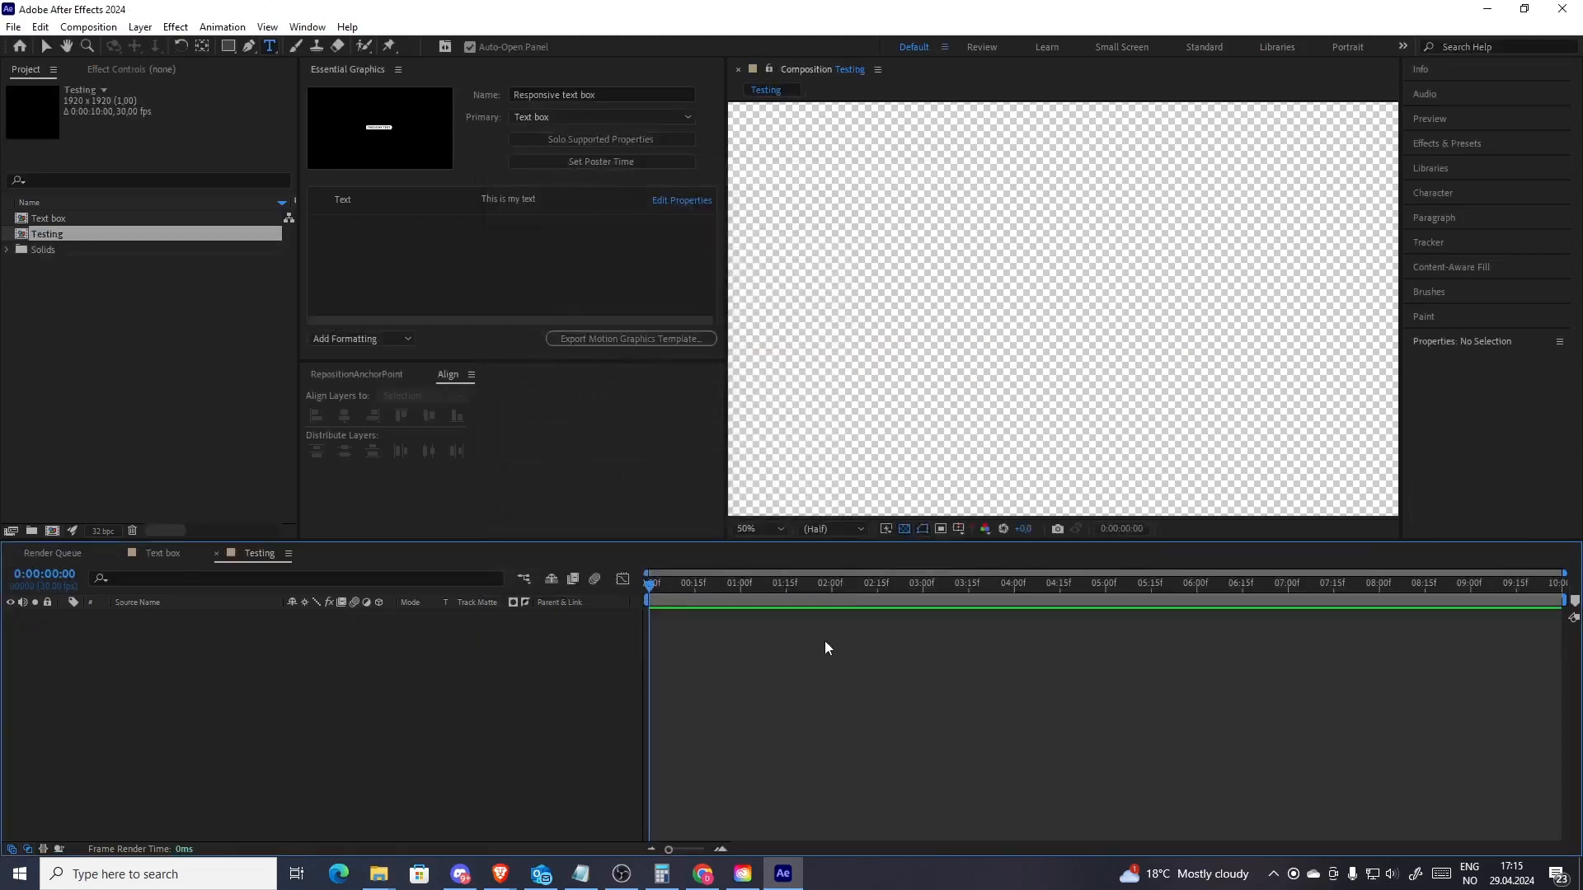
Place the Text box composition as a layer in the Testing composition
left_click_drag(56, 220, 393, 695)
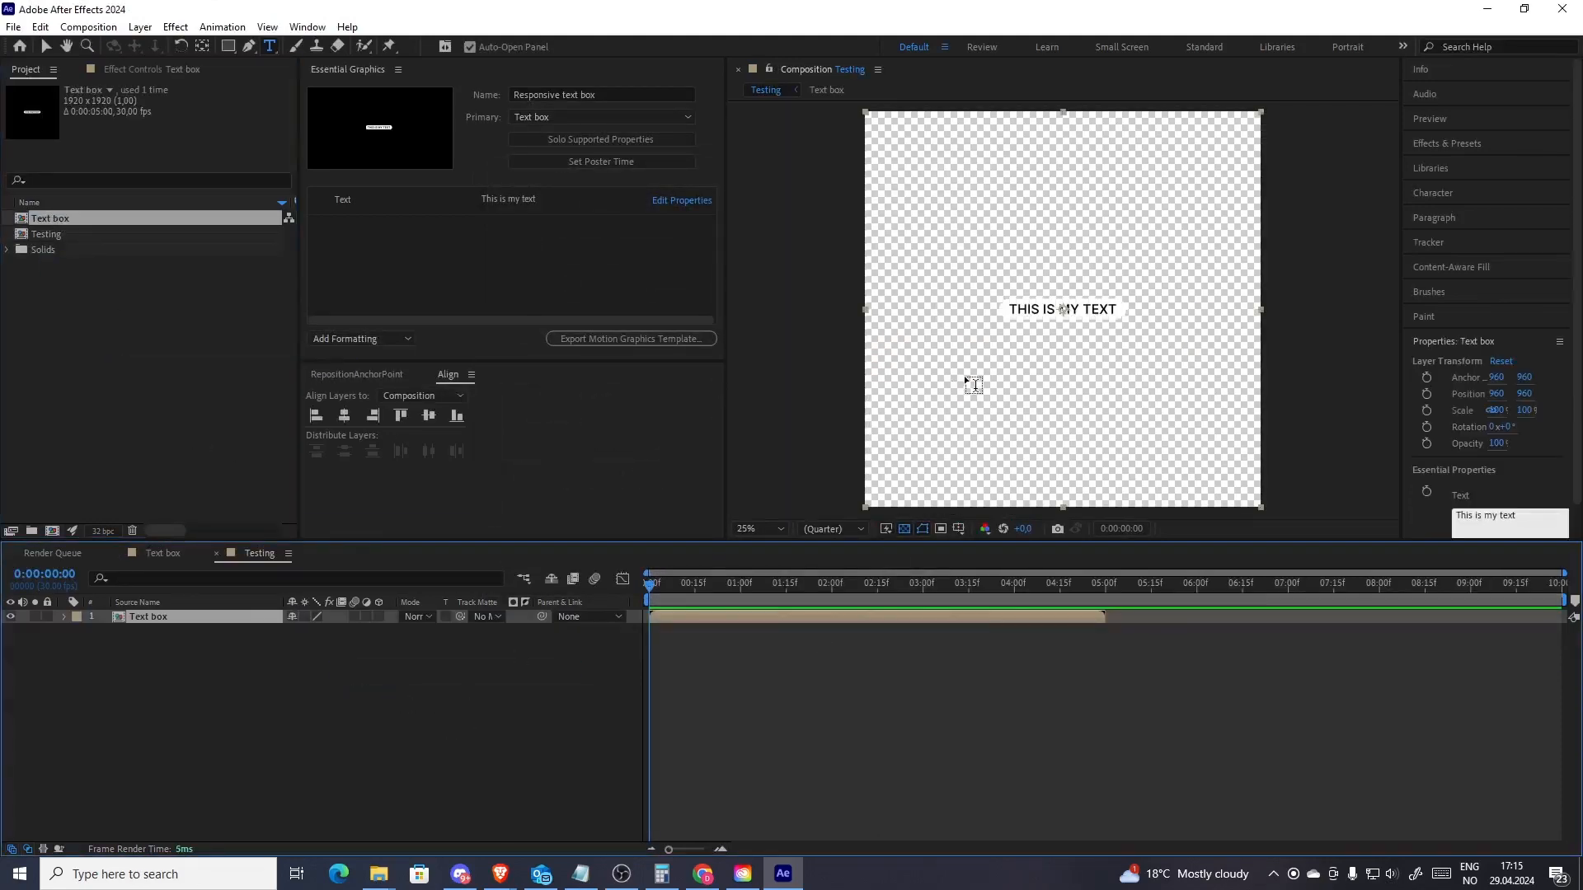
scroll(1049, 357, "up", 2)
scroll(1042, 351, "down", 2)
key("v")
Set the Text box layer's Text essential property to My new text
left_click(63, 616)
left_click(79, 646)
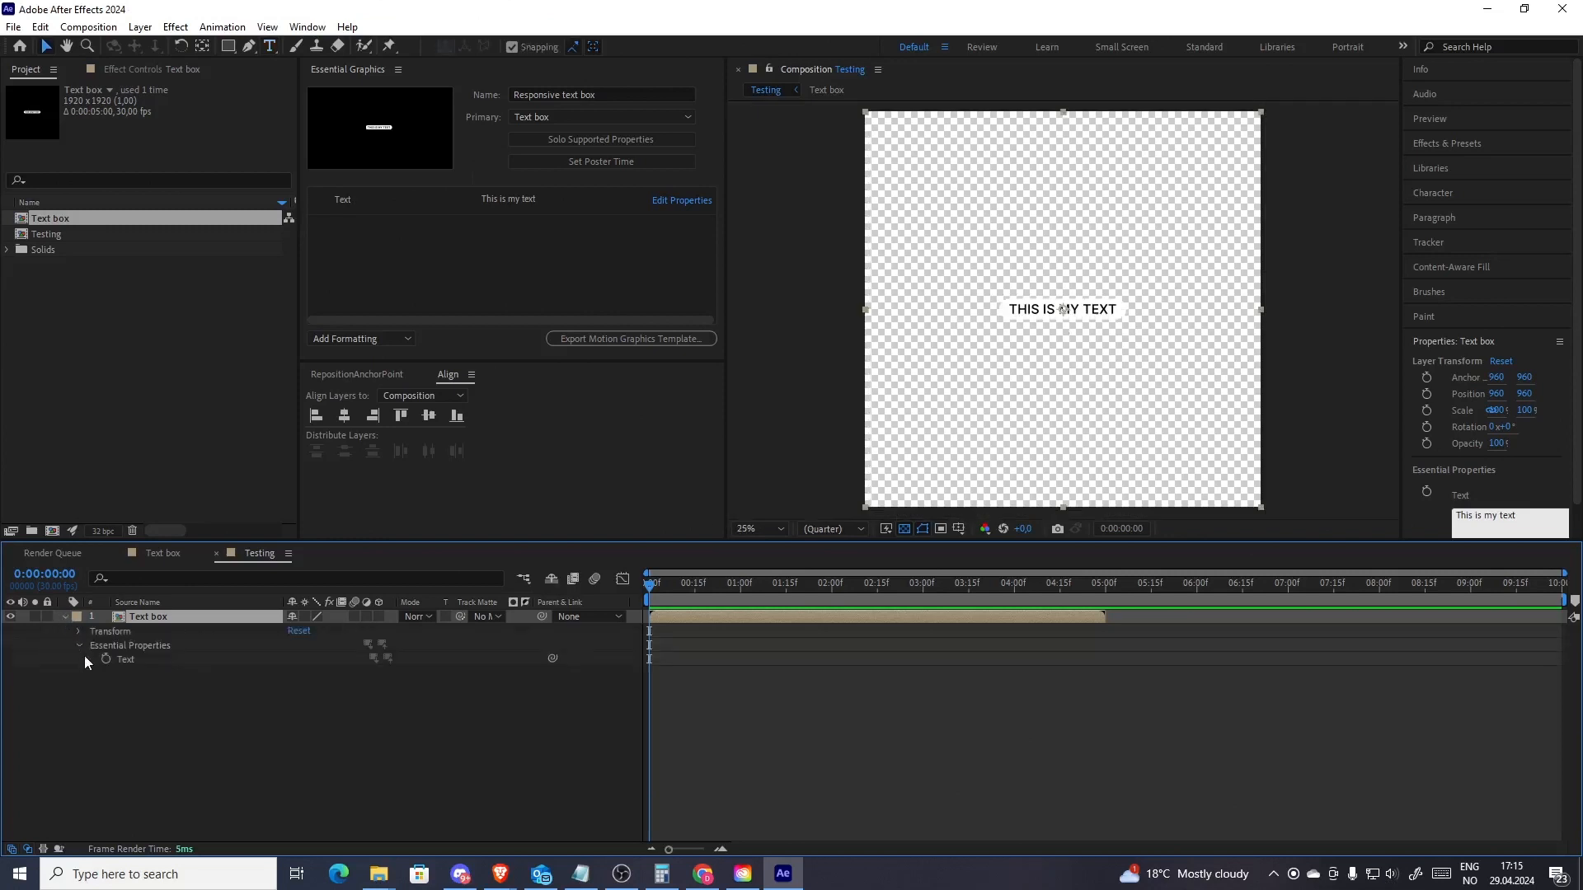
right_click(130, 659)
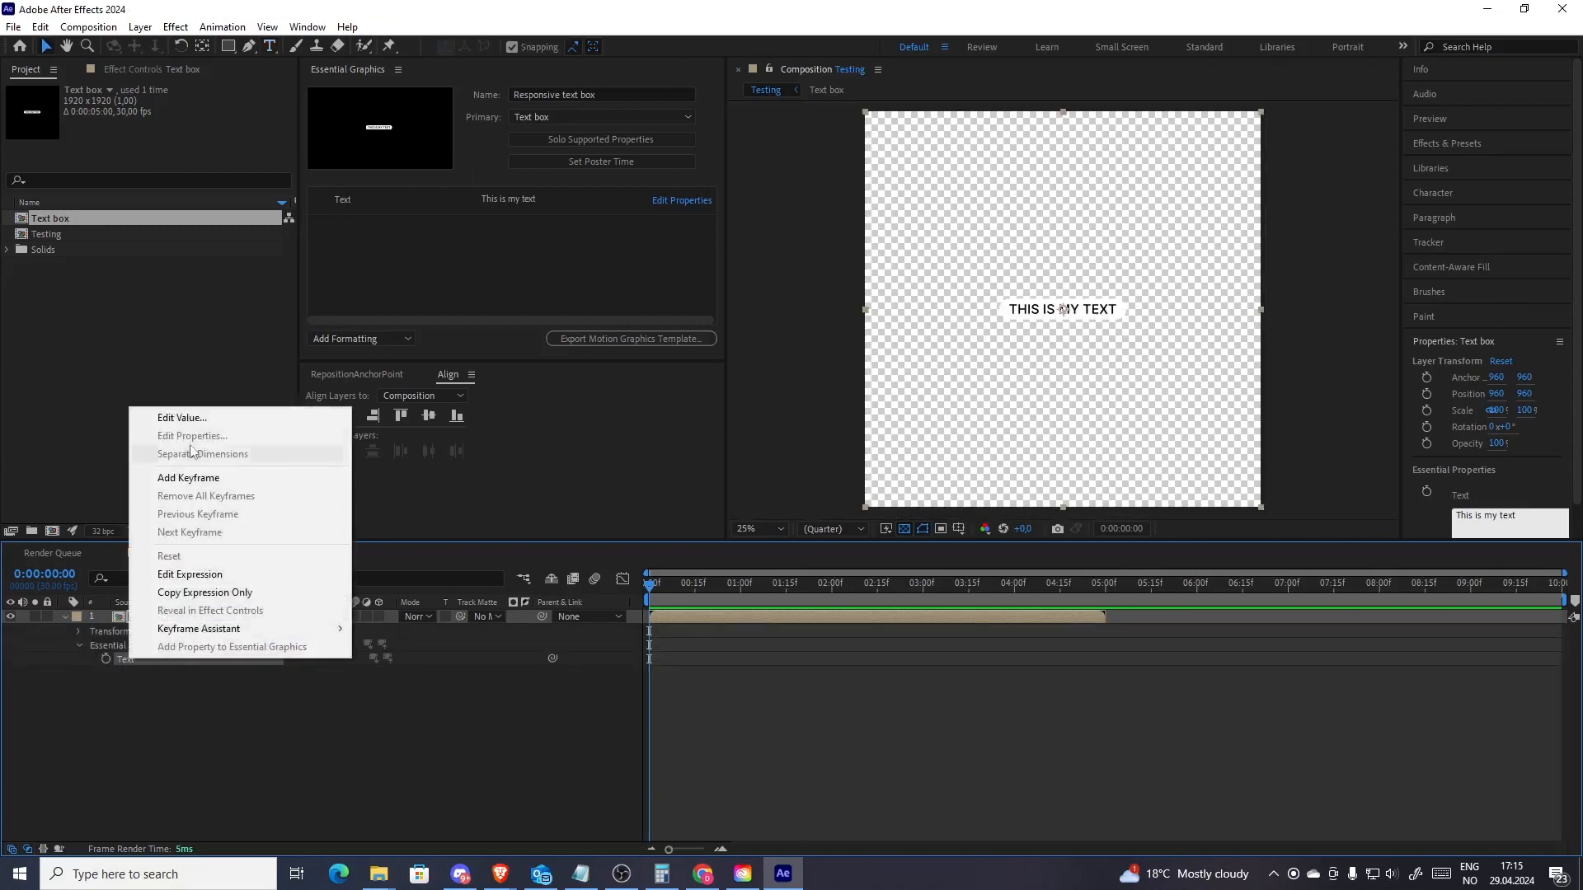
left_click(199, 419)
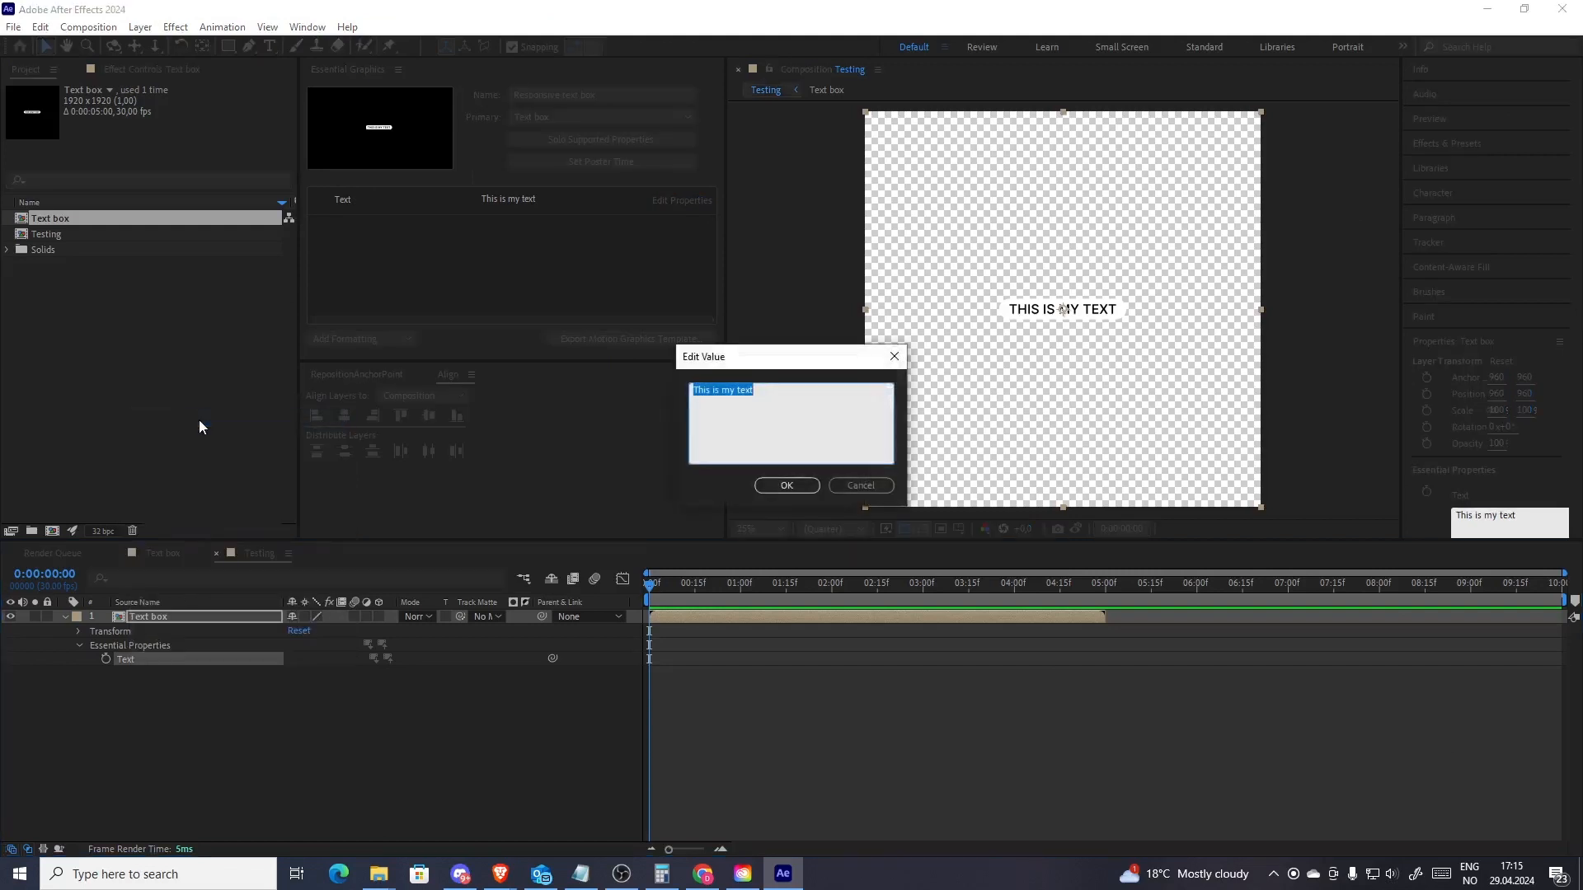
type("My new text")
left_click(786, 485)
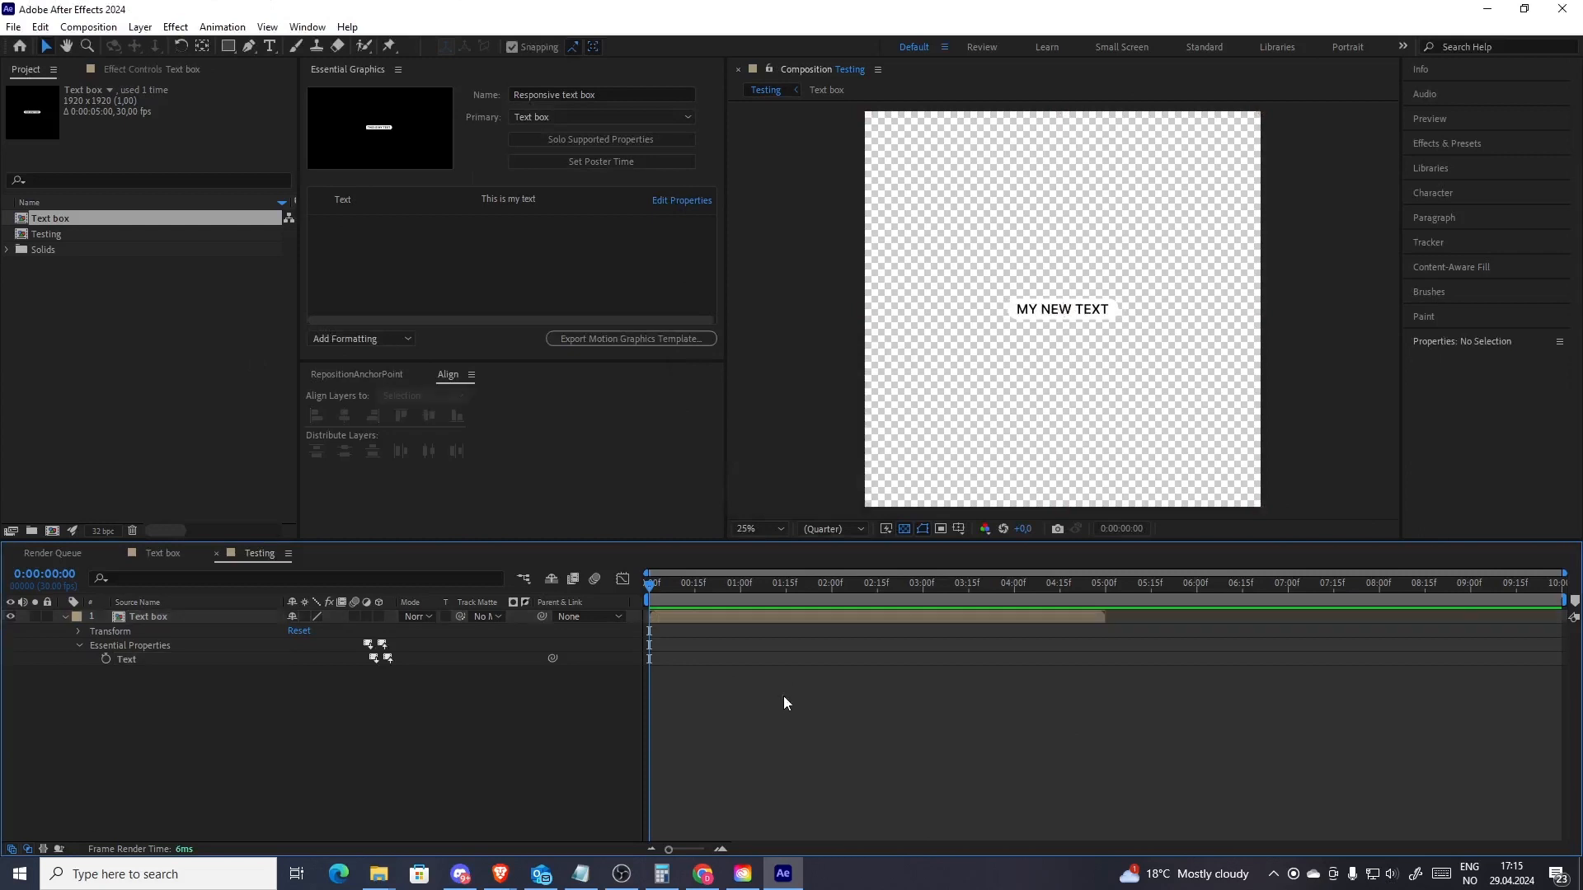